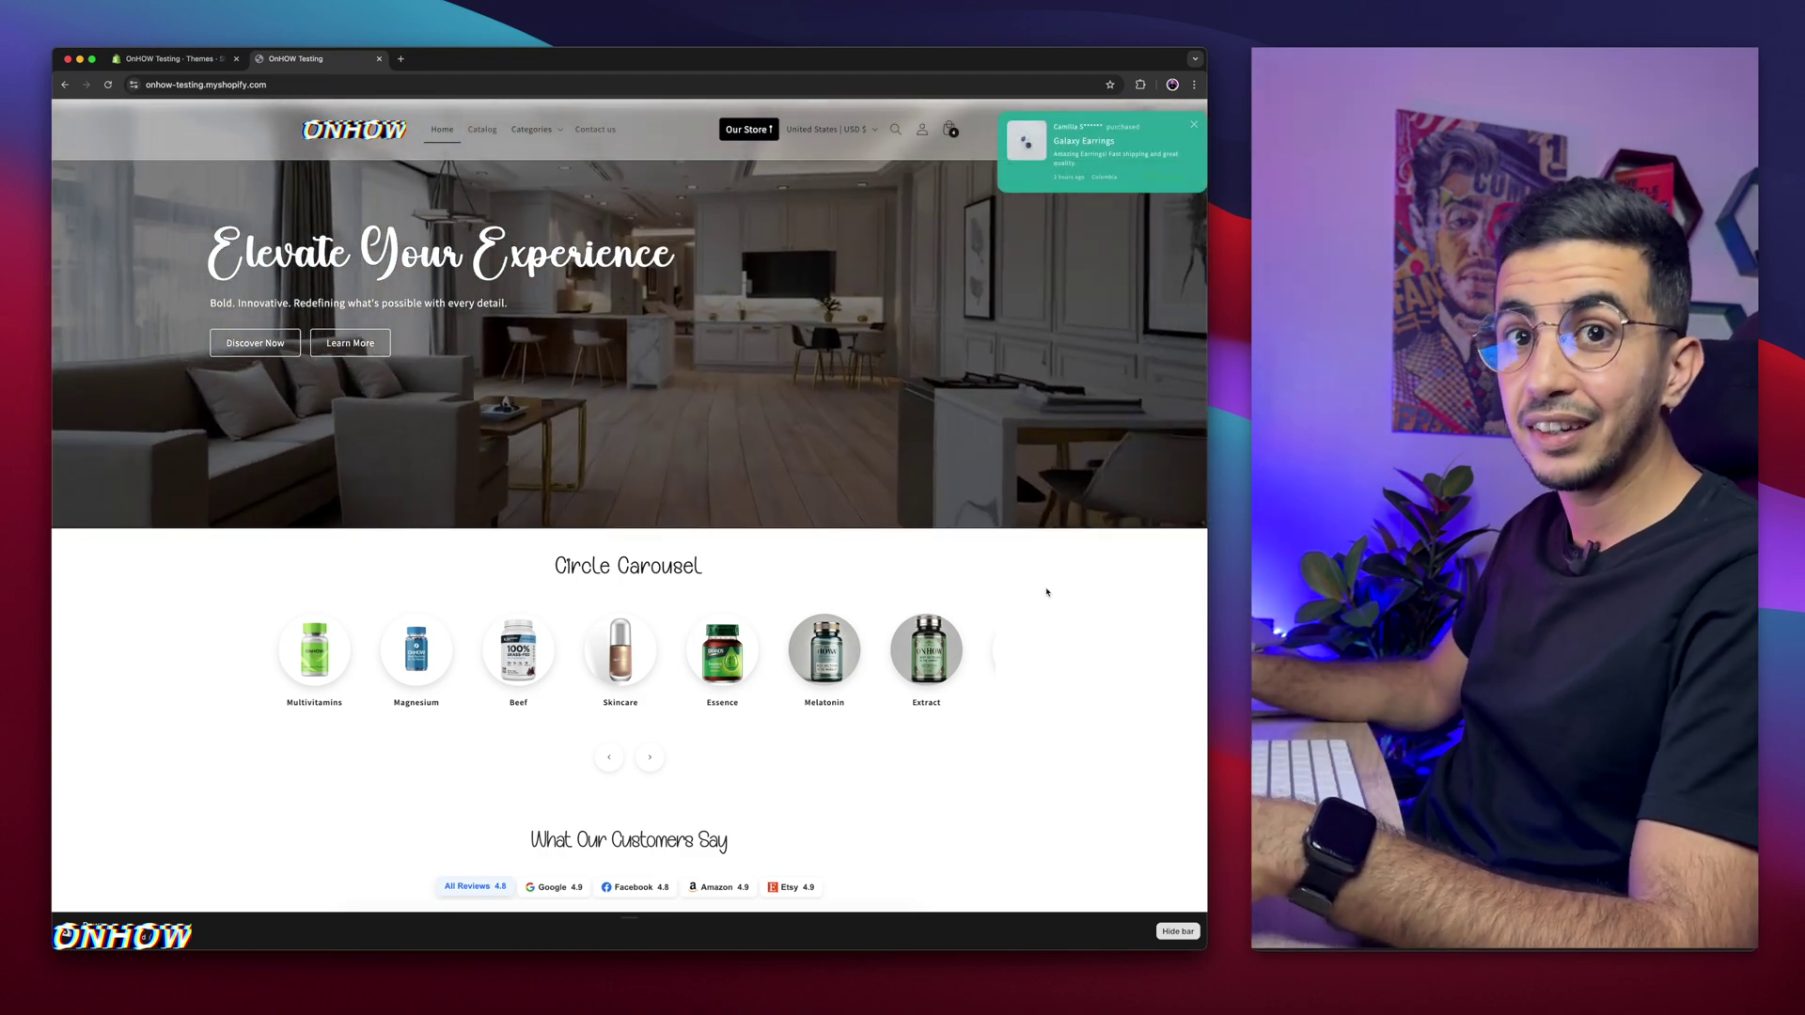
- Scroll to the customer reviews section and browse the Google, Facebook and Amazon review tabs
scroll(1046, 592, down, 5)
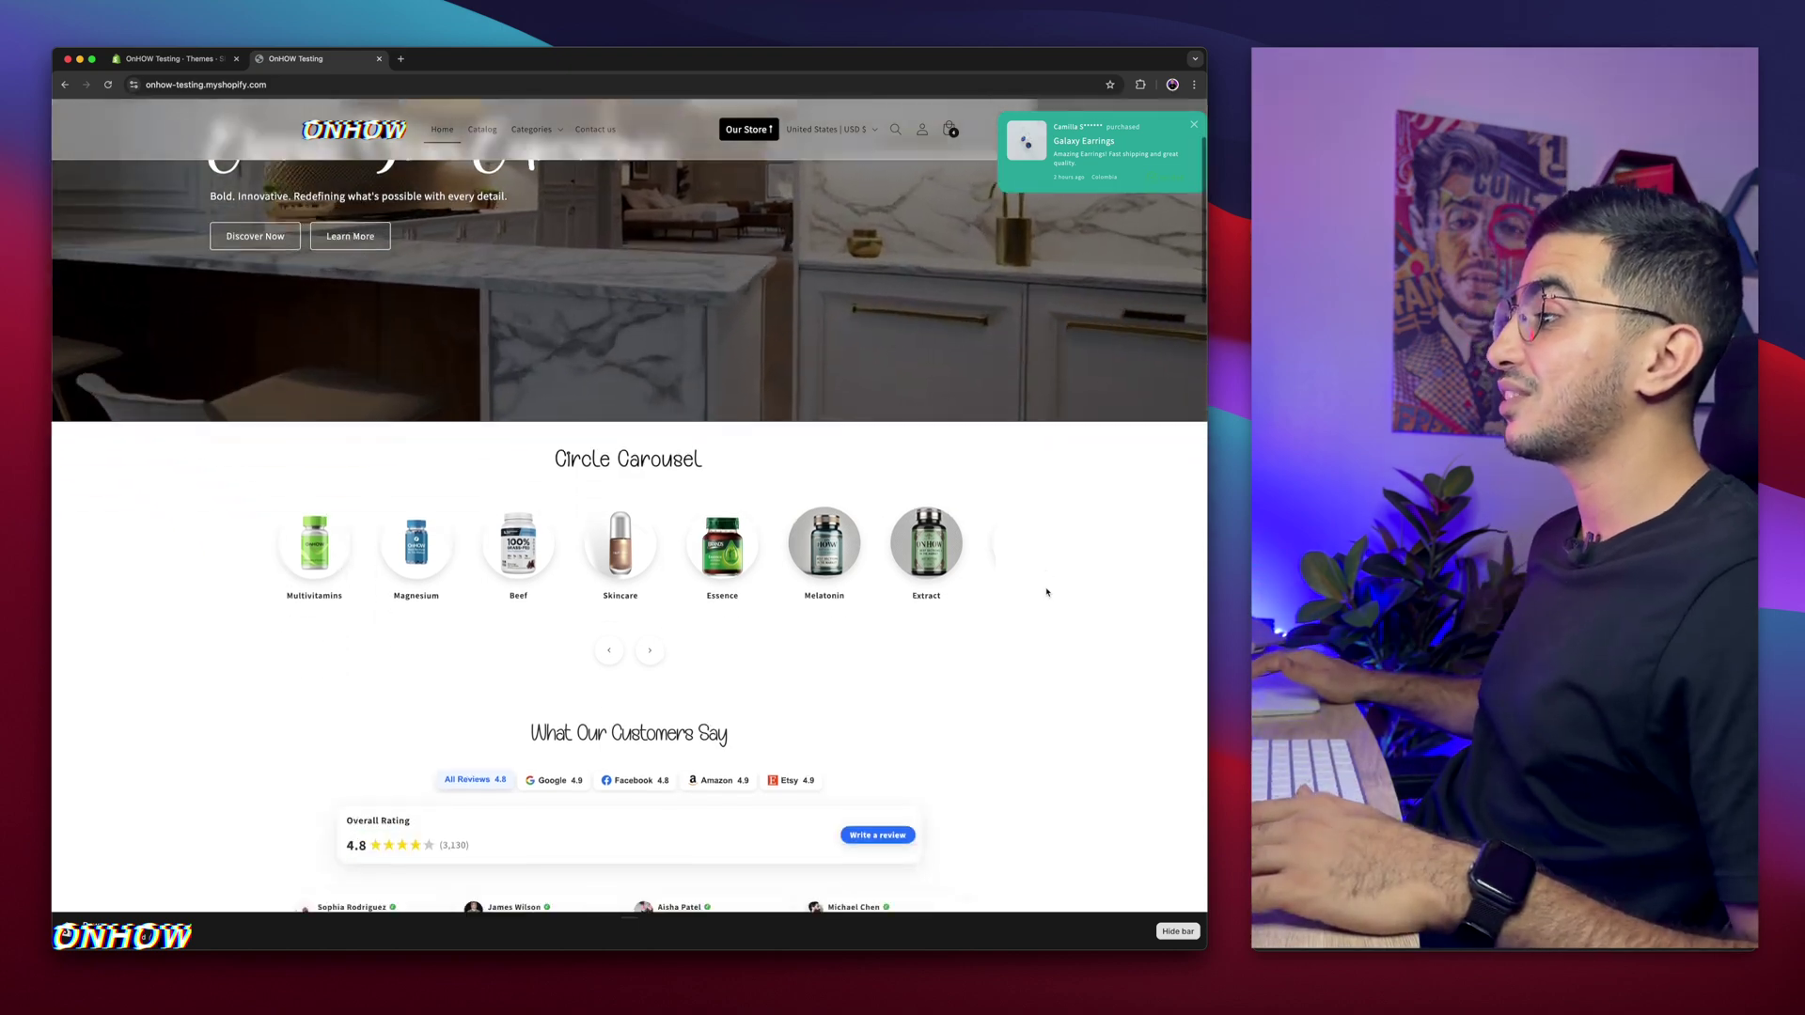
scroll(1046, 592, up, 3)
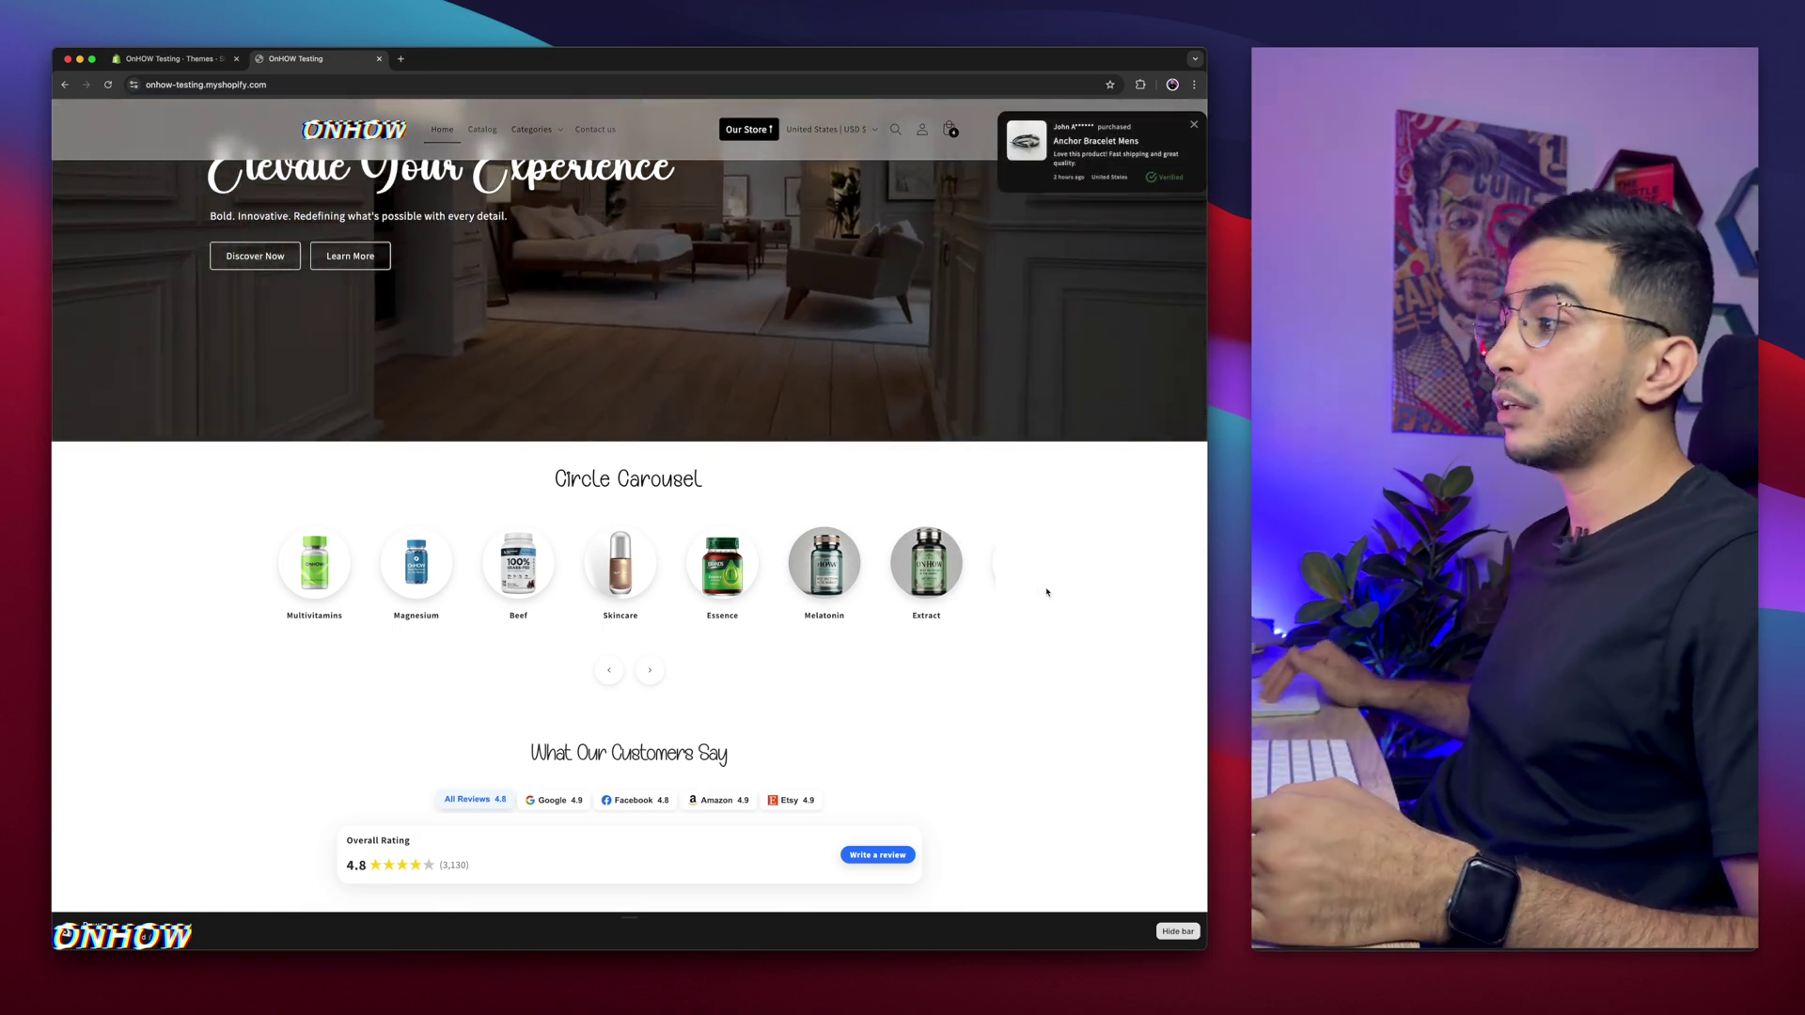
scroll(1046, 592, down, 3)
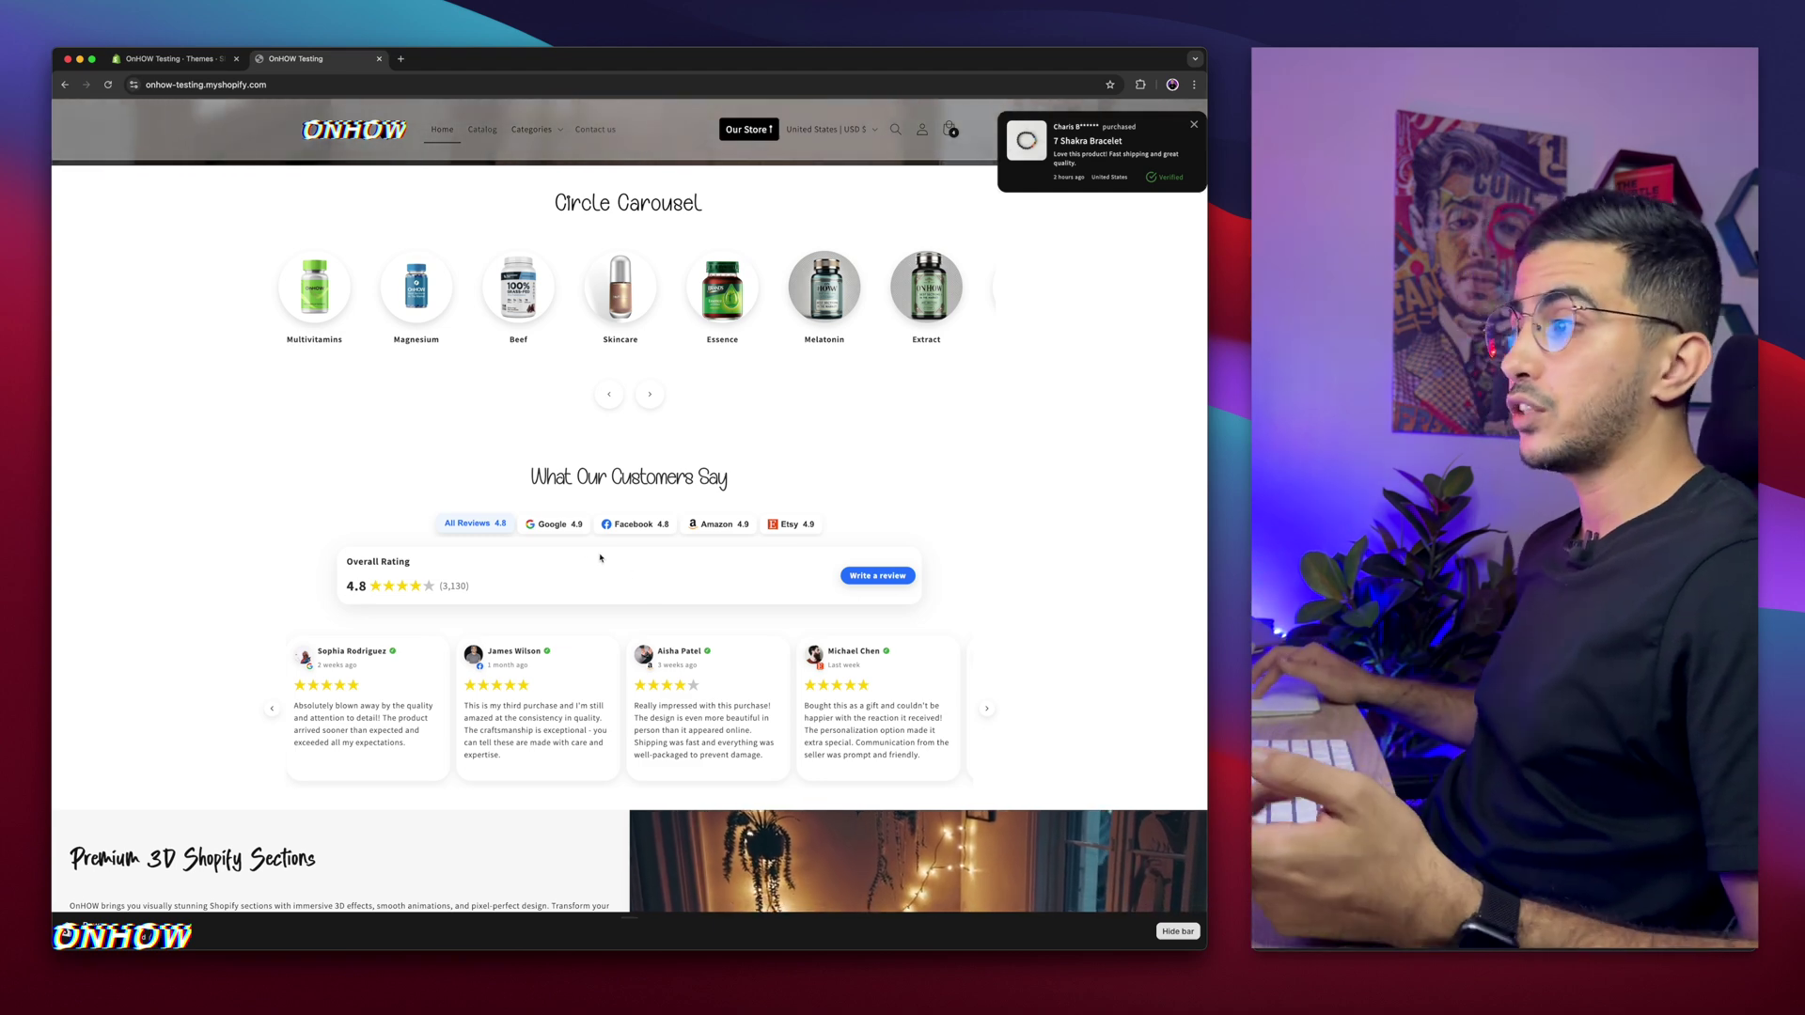
click(554, 524)
click(656, 526)
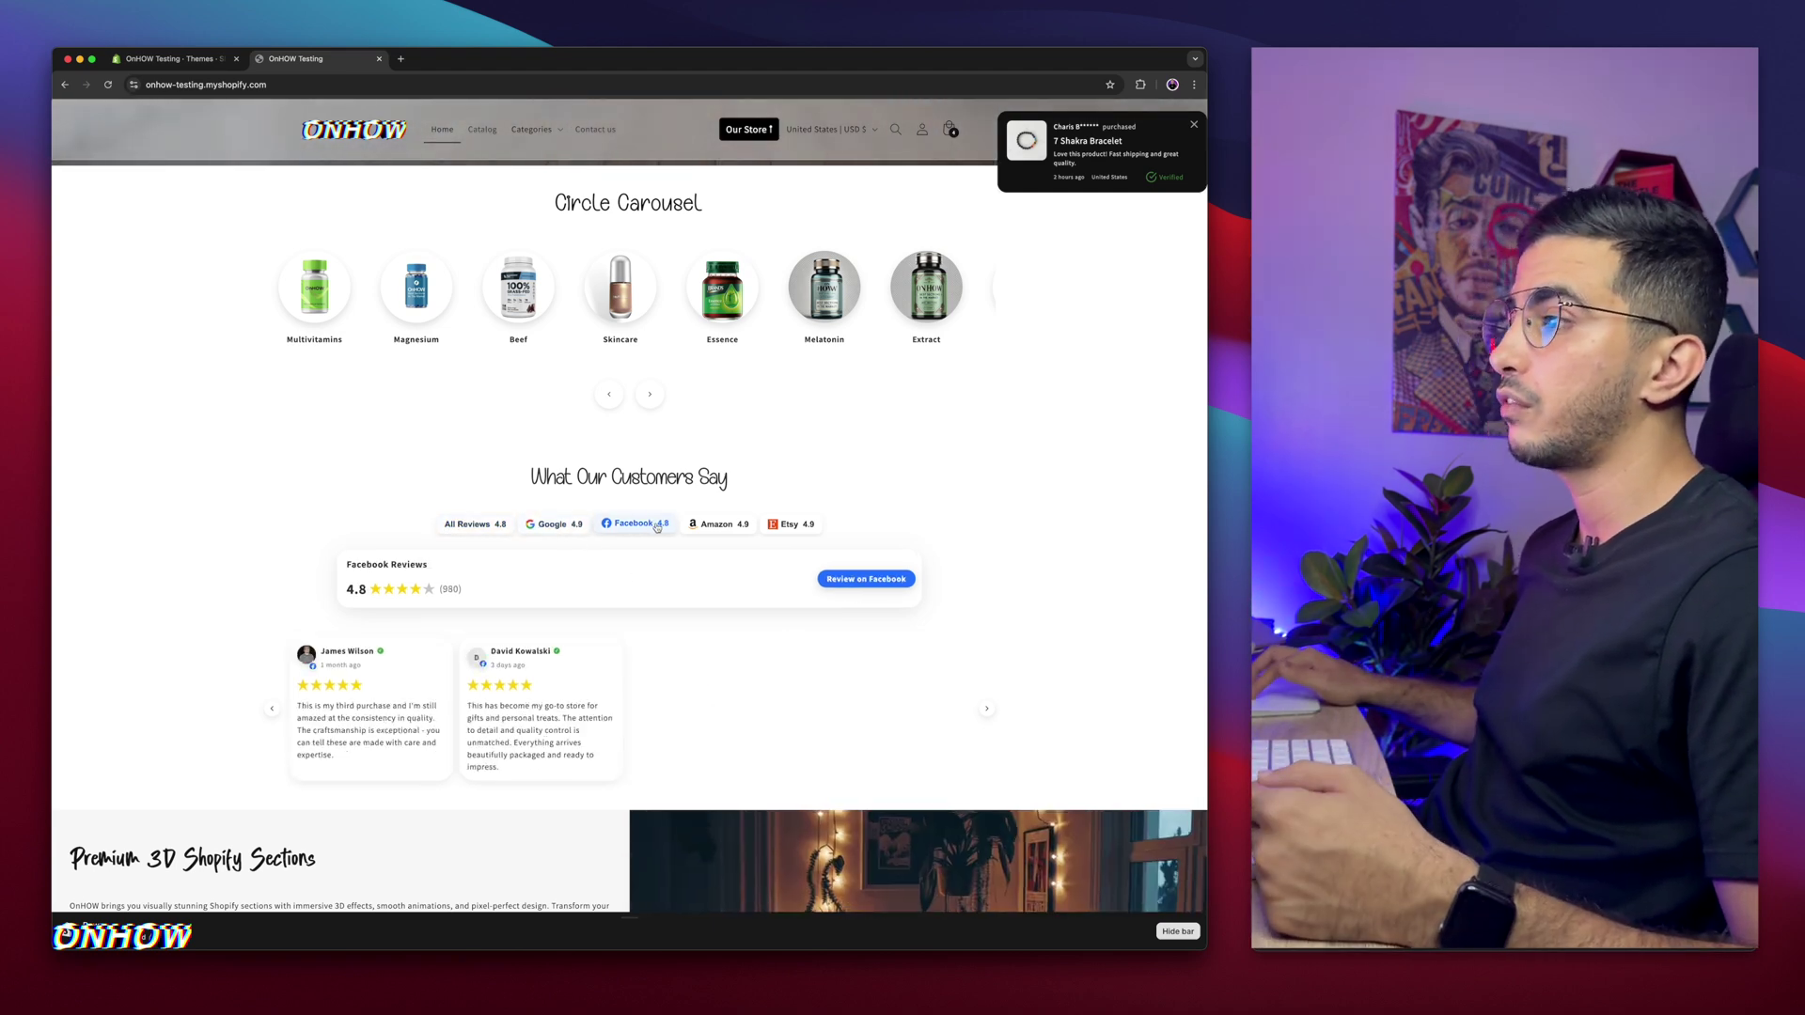
click(719, 523)
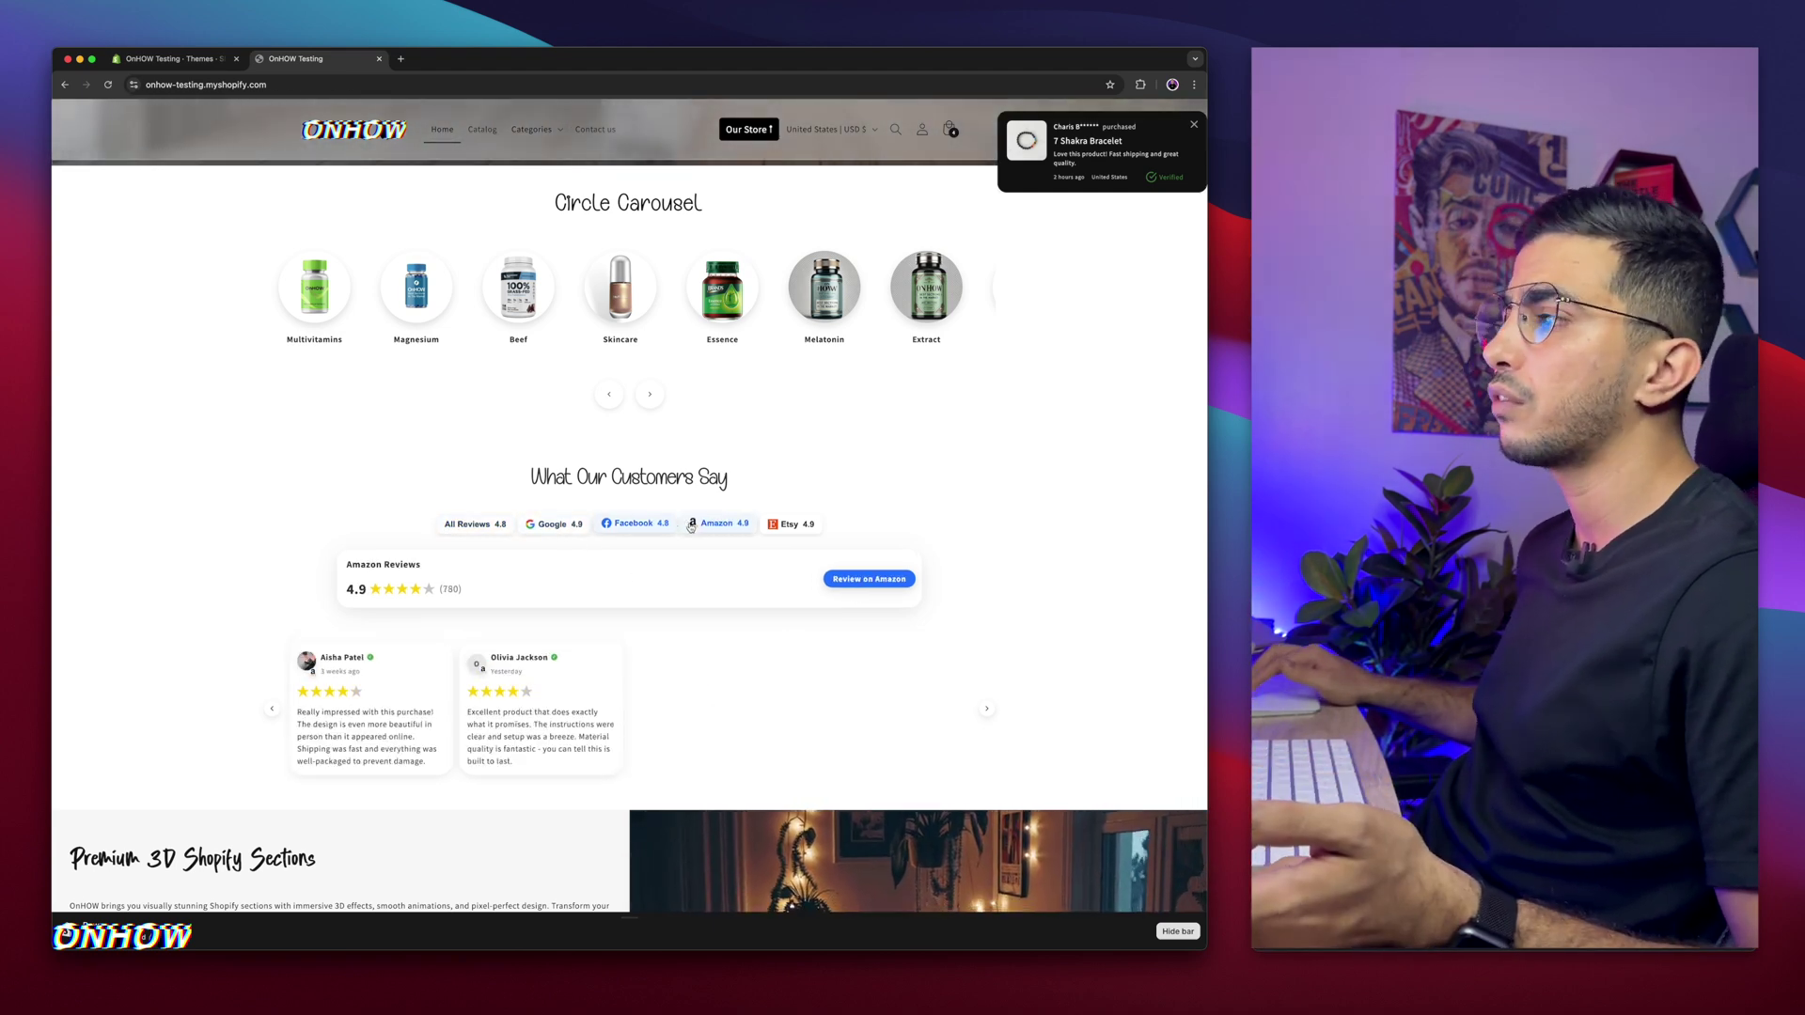
- Show the Etsy reviews (4.9, 420), reset the page zoom, and close the cart reminder popup
click(804, 524)
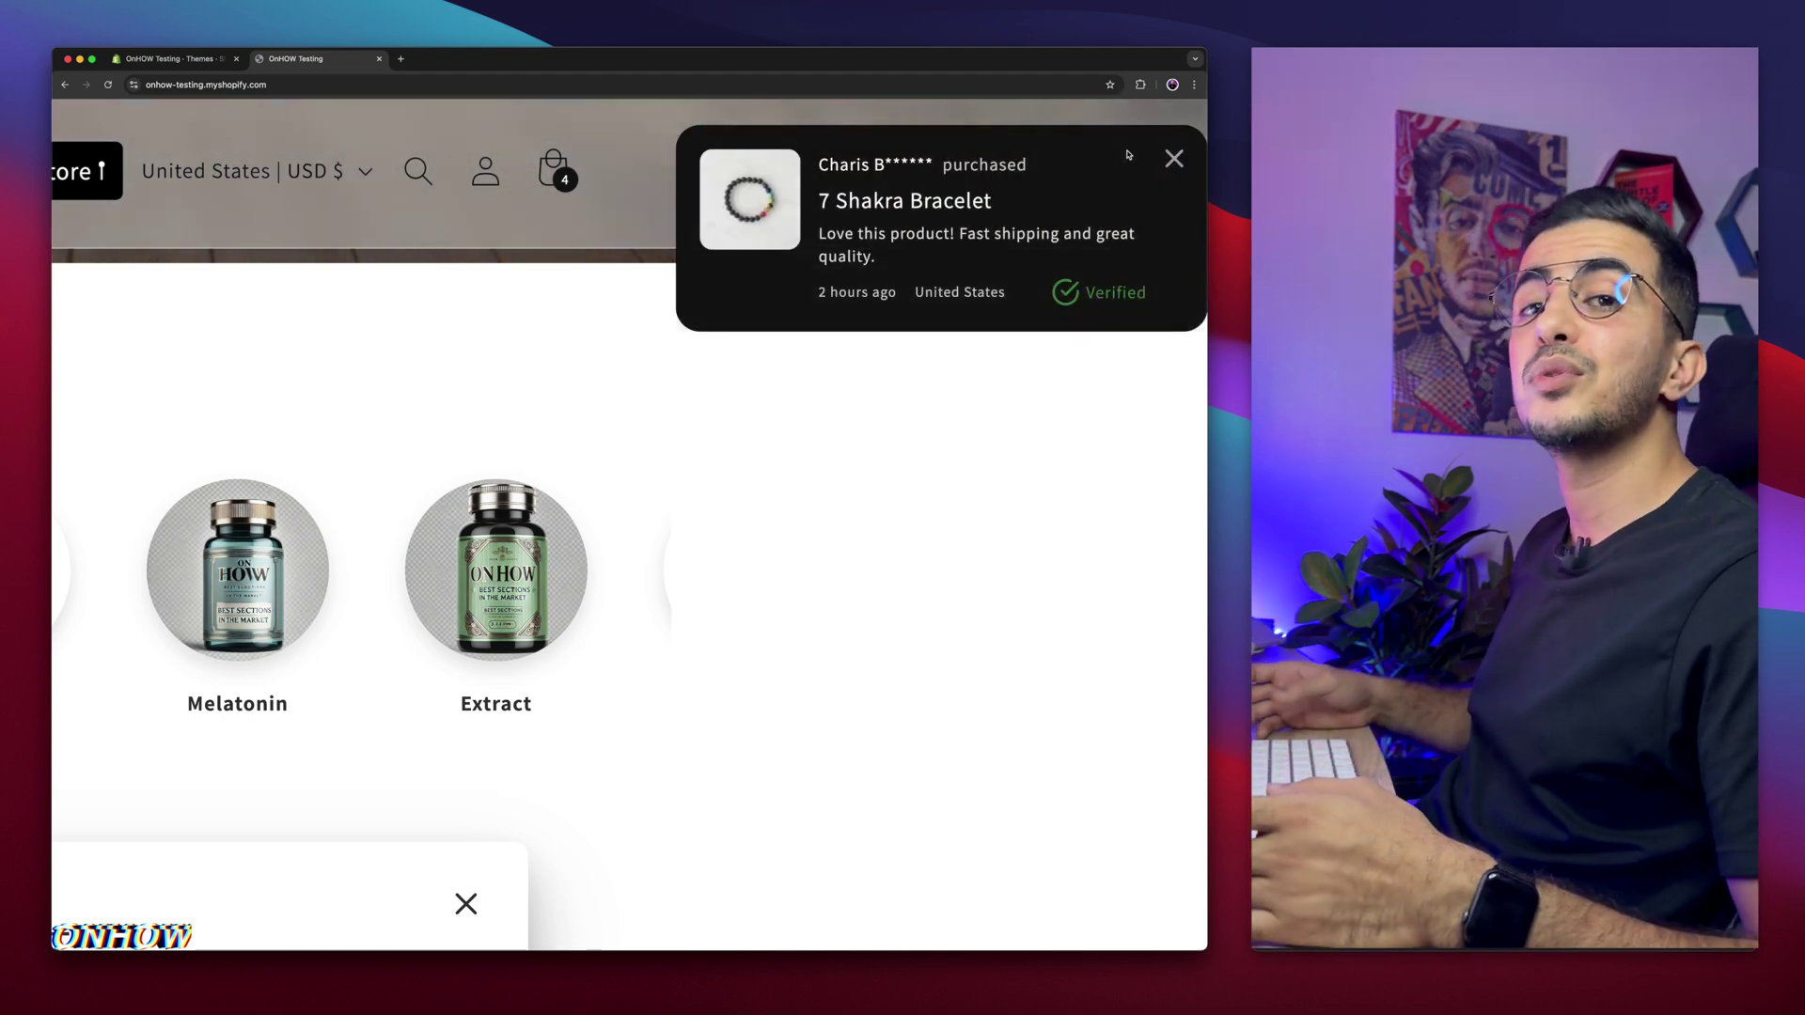
key(super+0)
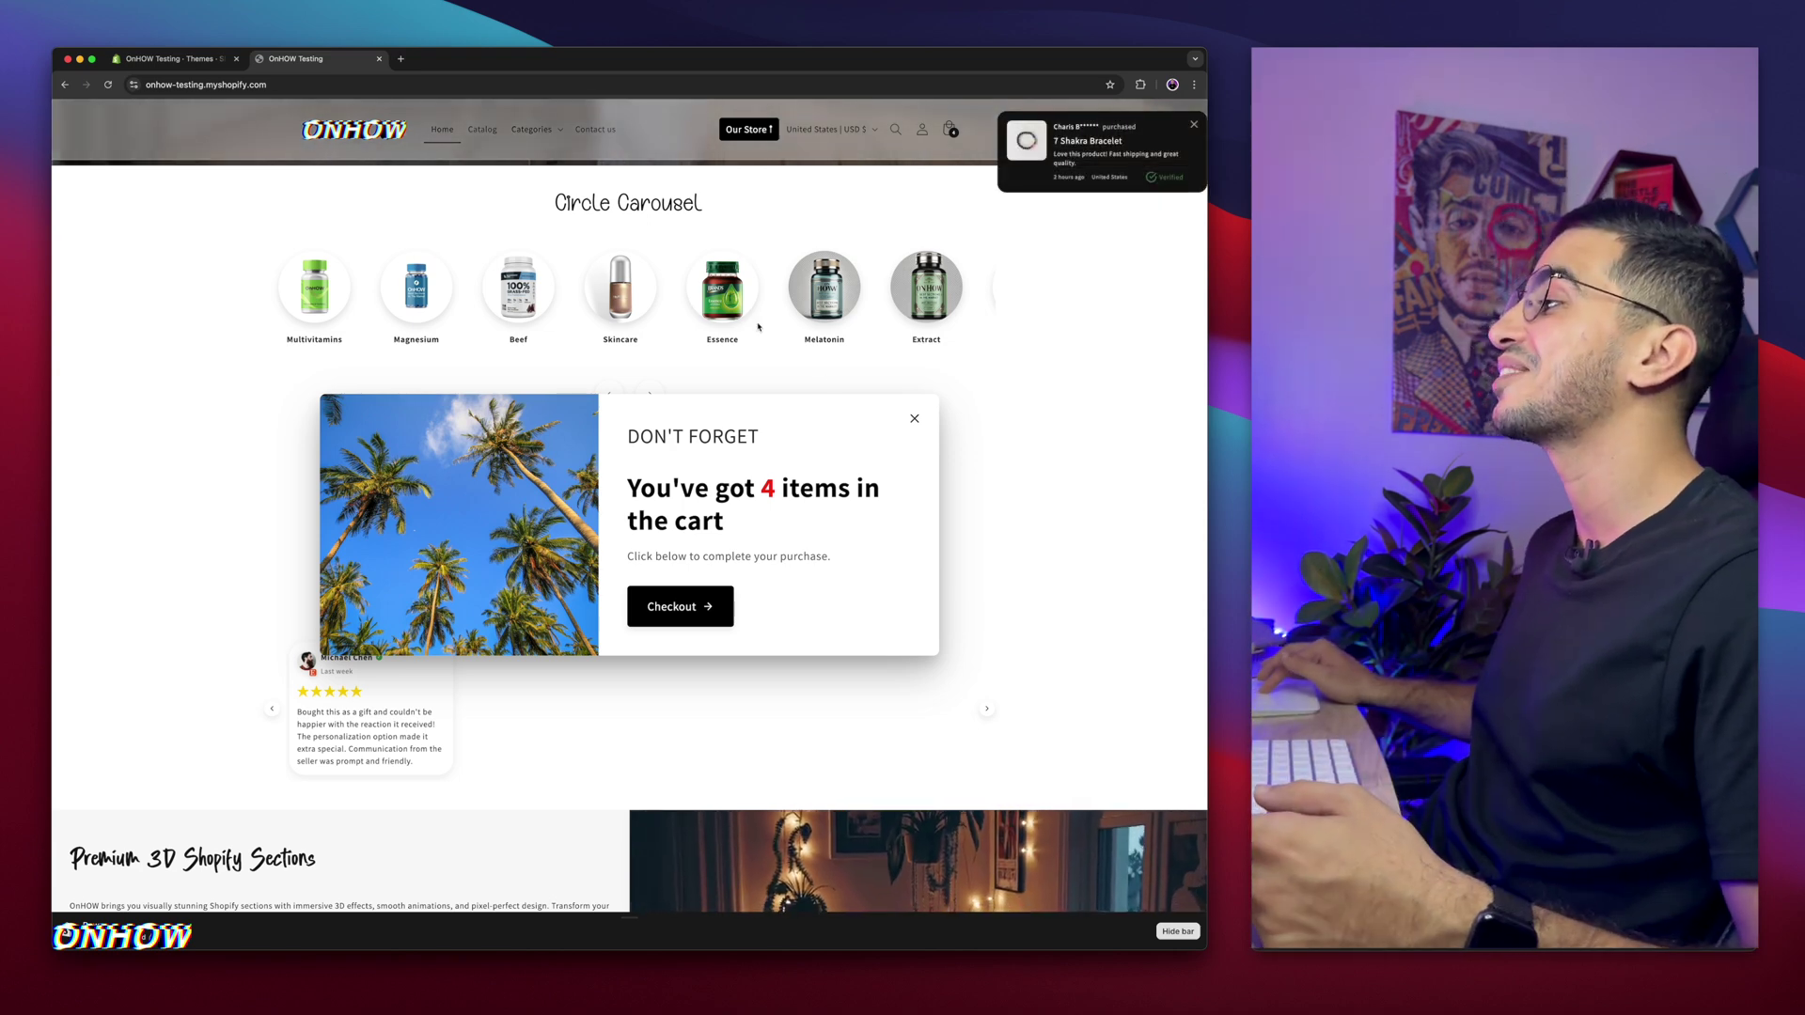
click(914, 420)
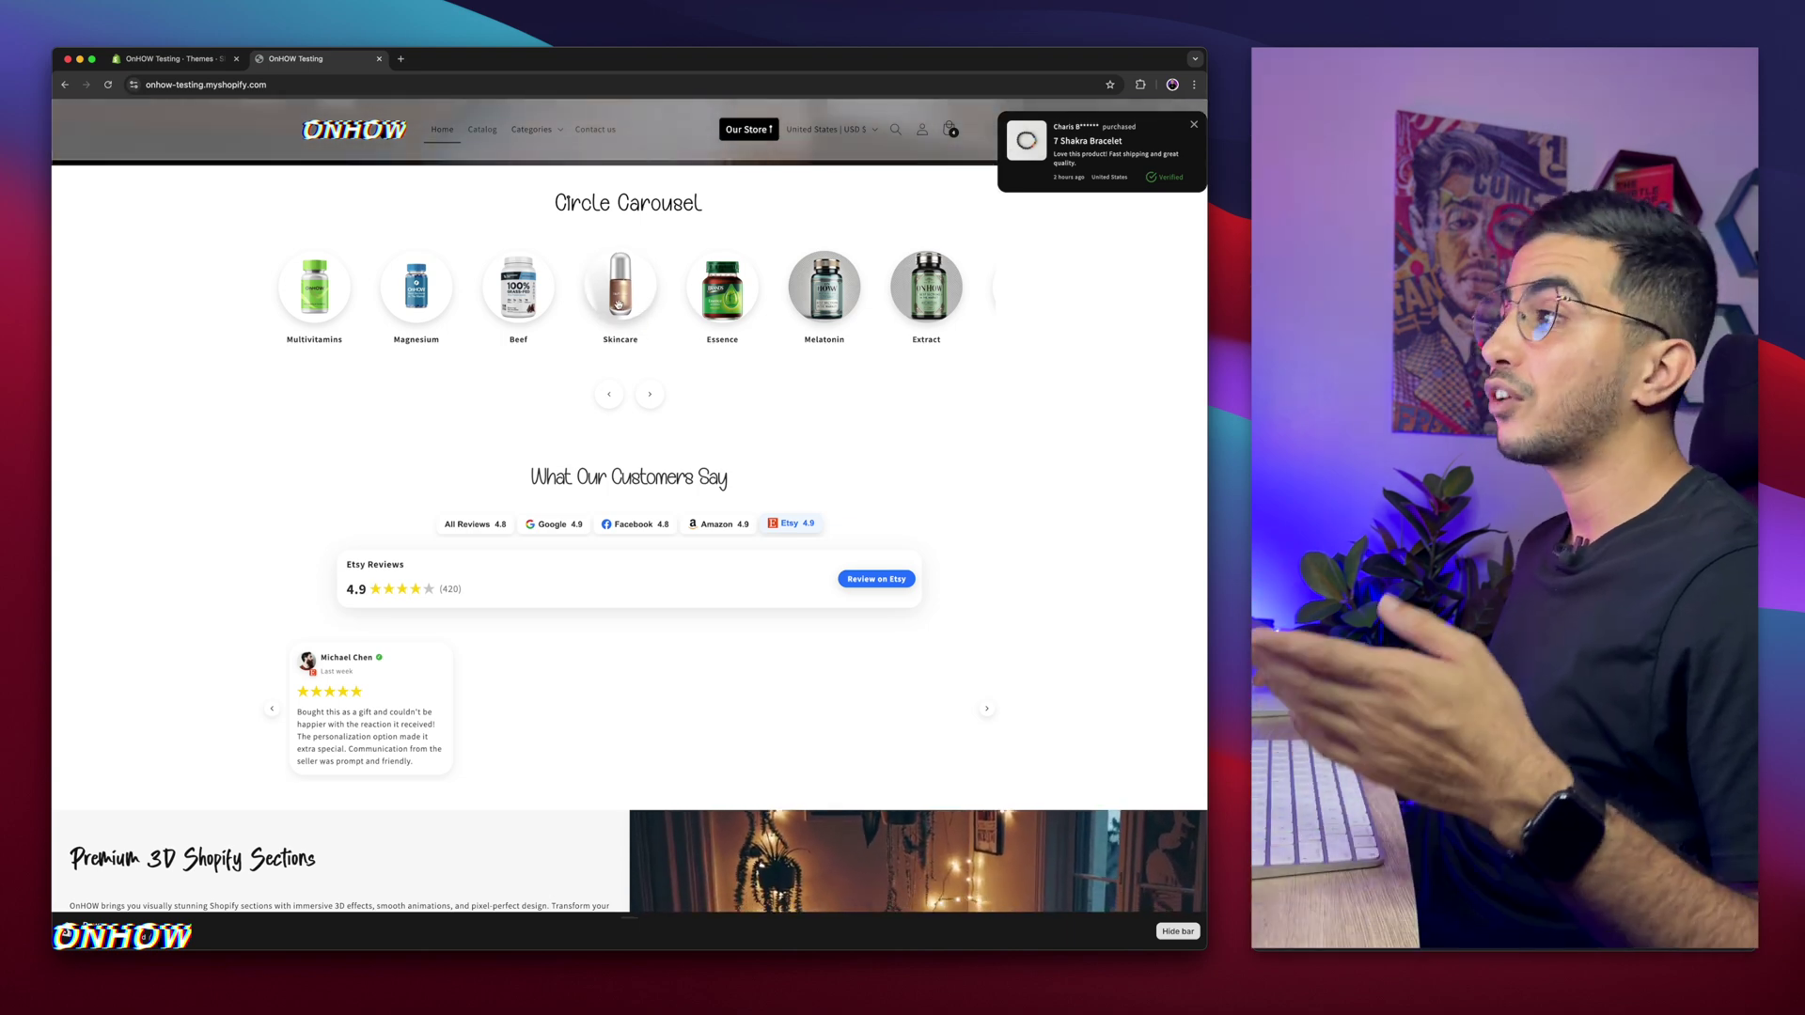
- Zoom in on the storefront and advance the Circle Carousel four times
scroll(617, 304, up, 2)
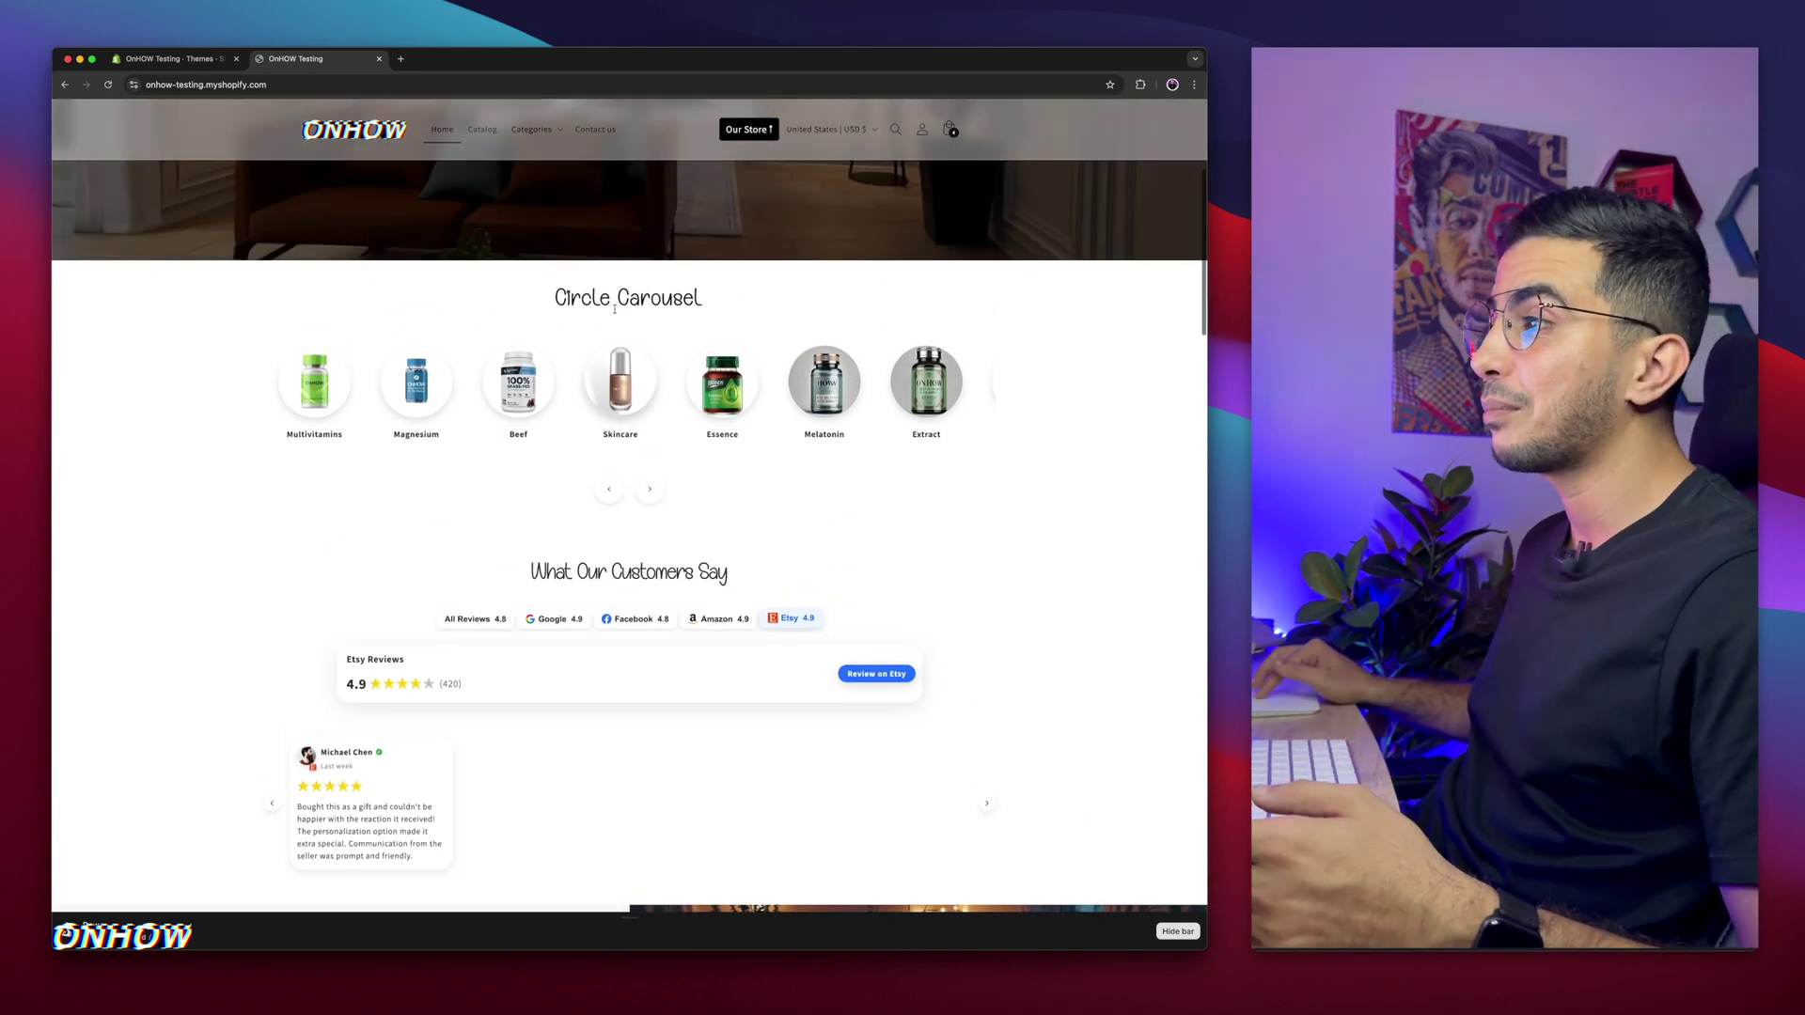
key(super+equal)
key(super+equal)
key(super+equal)
key(super+equal)
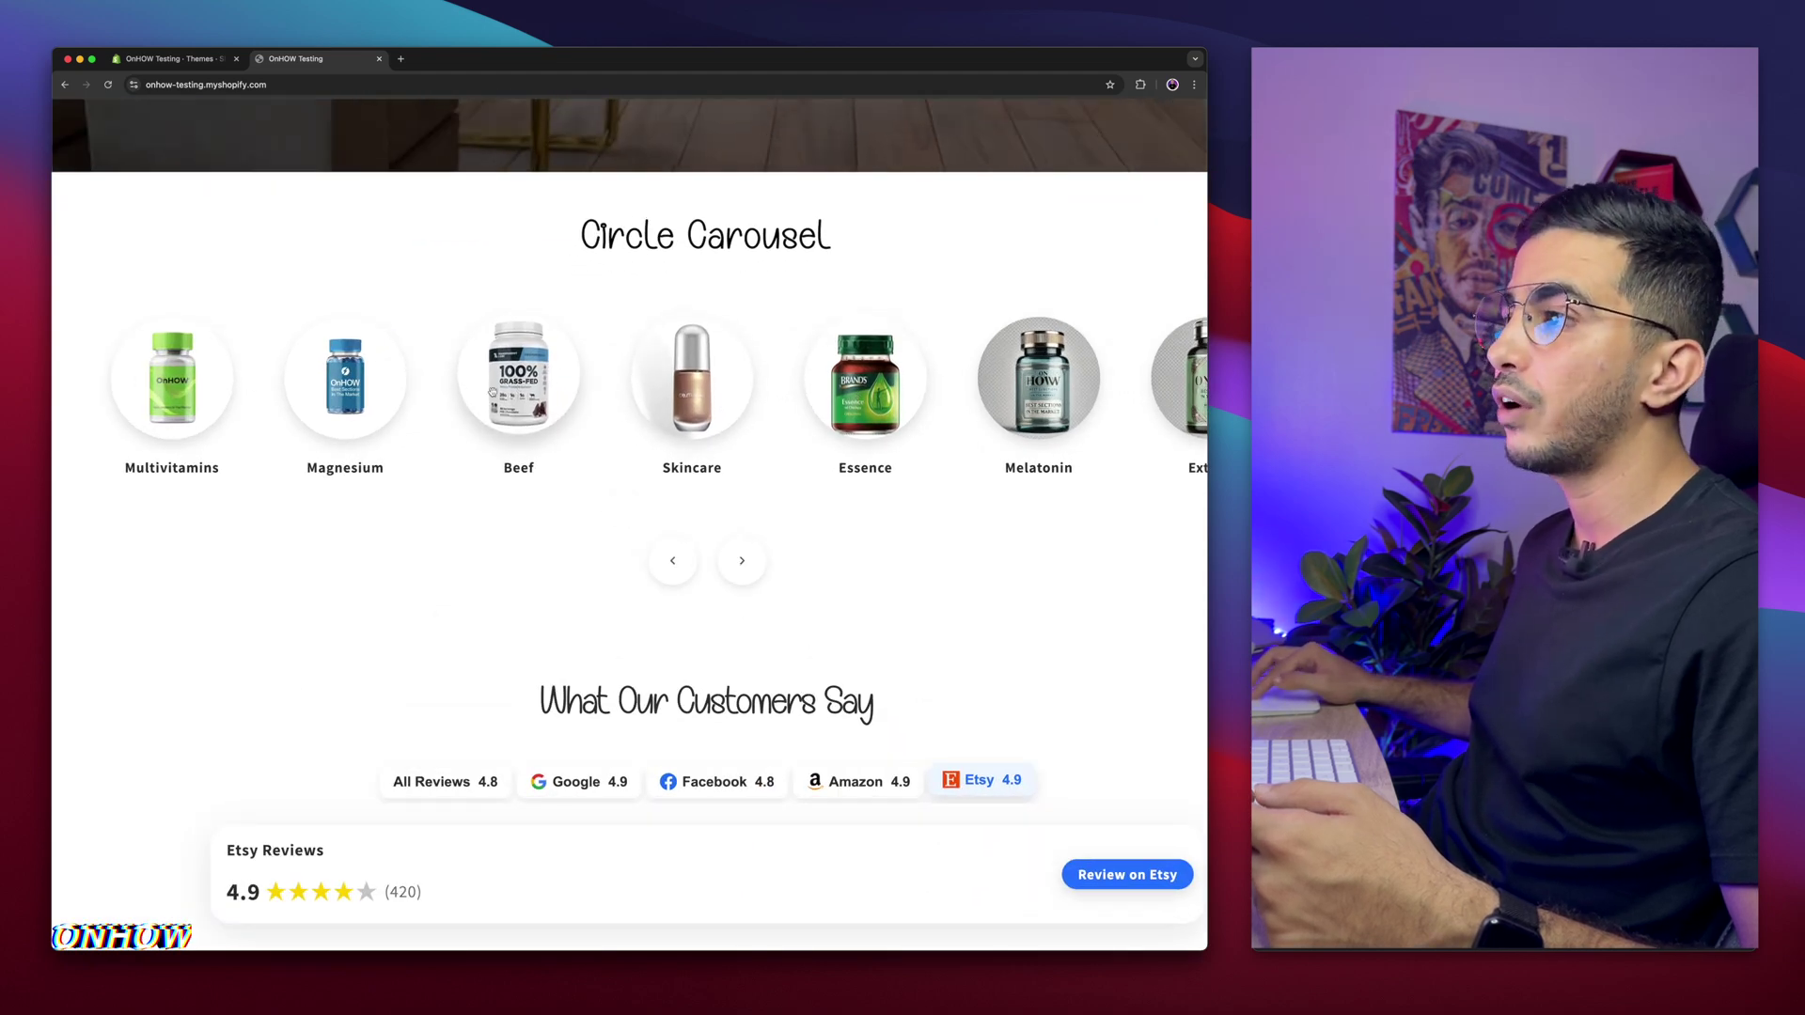
click(743, 564)
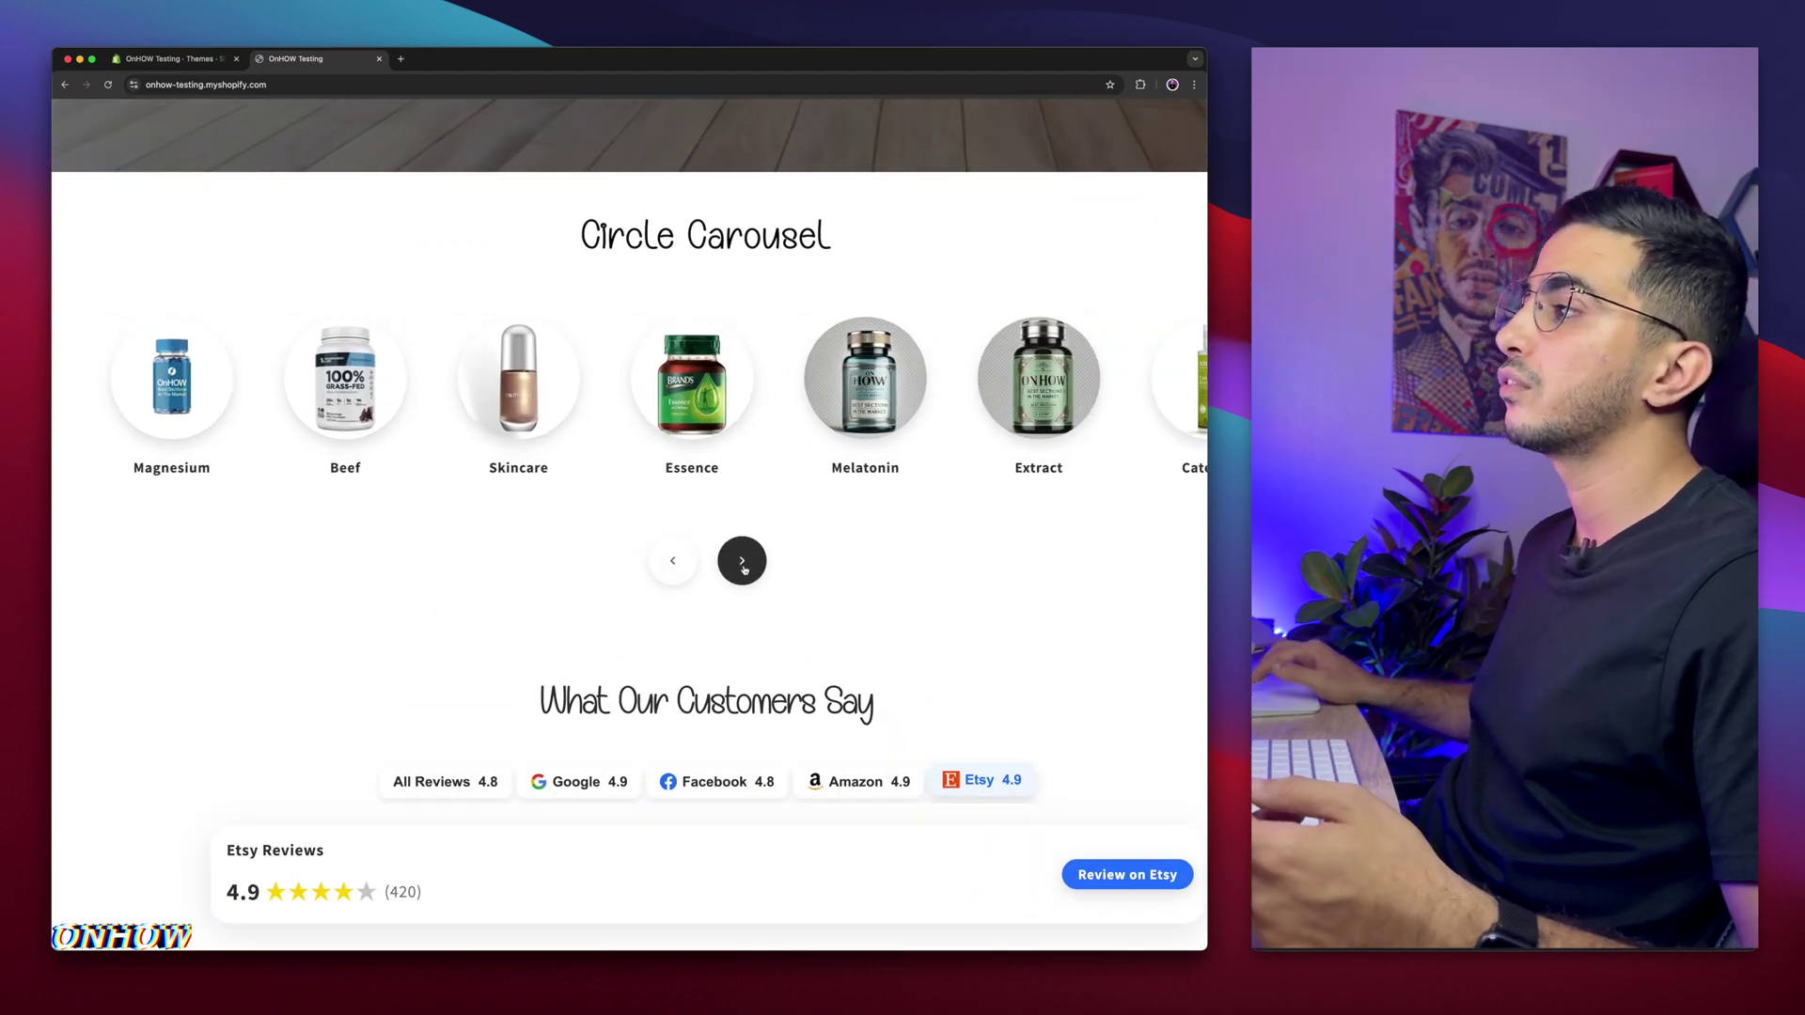
click(742, 566)
click(743, 564)
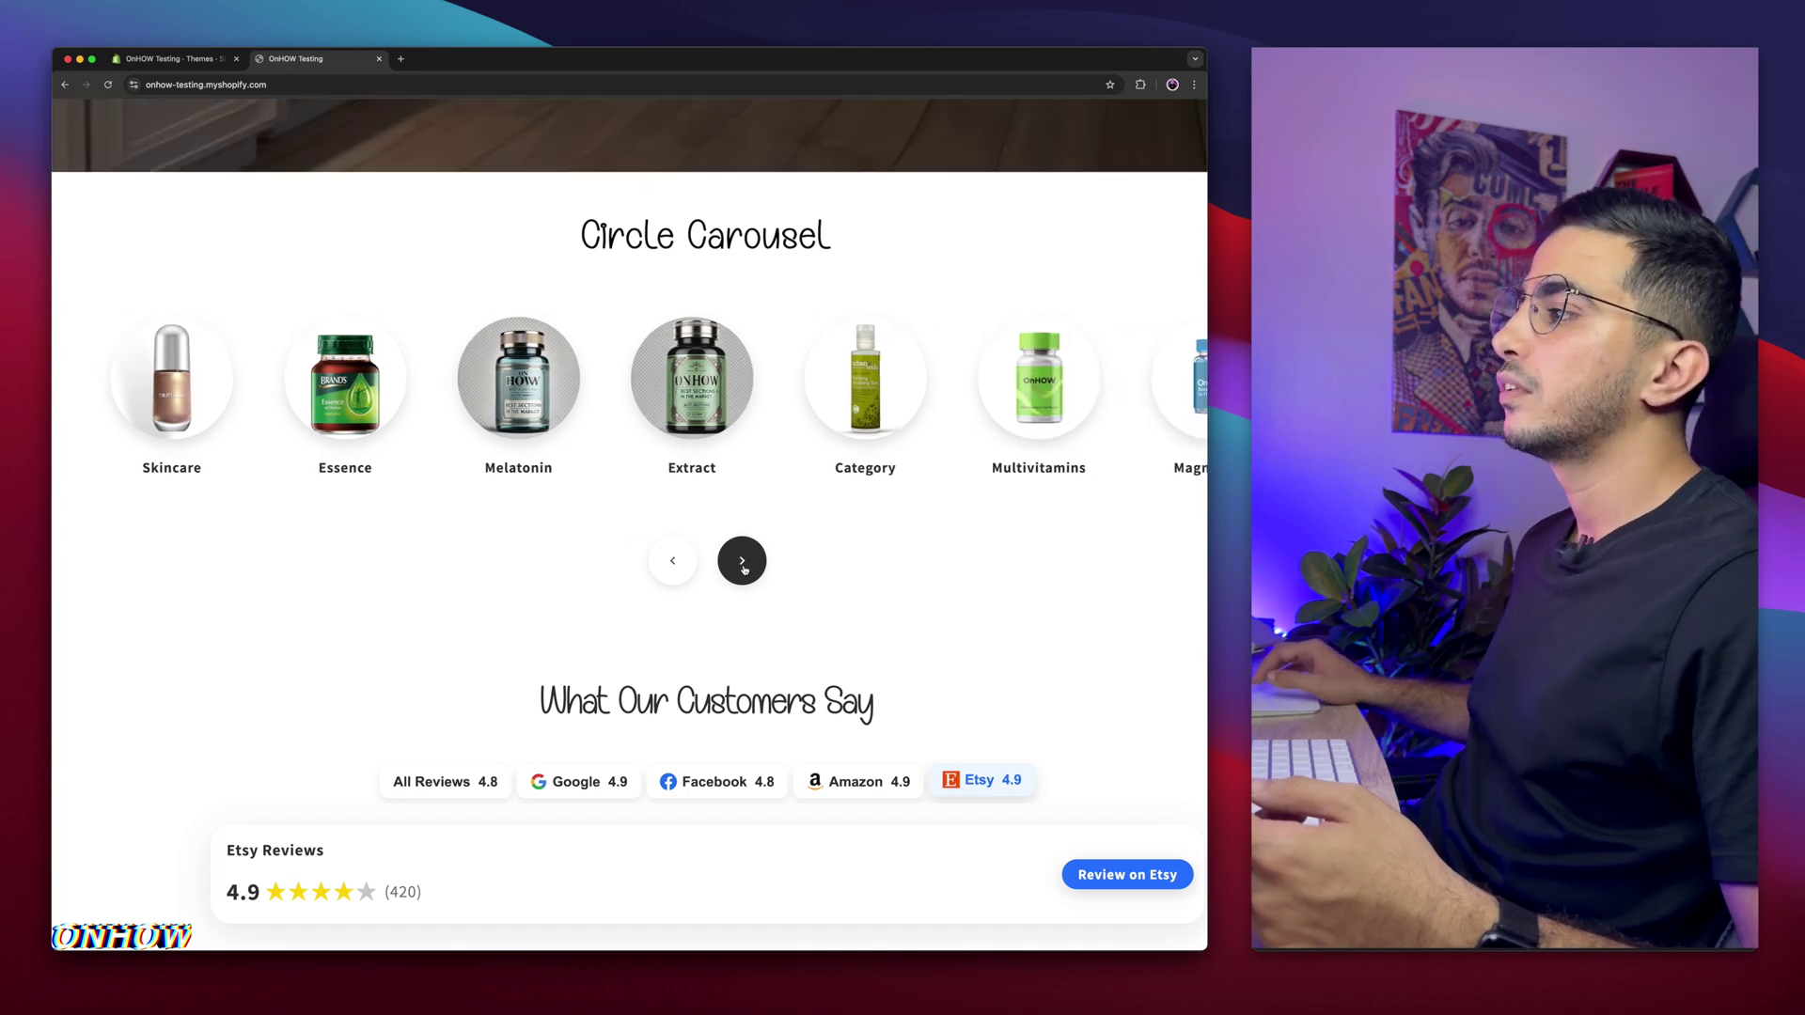
click(743, 564)
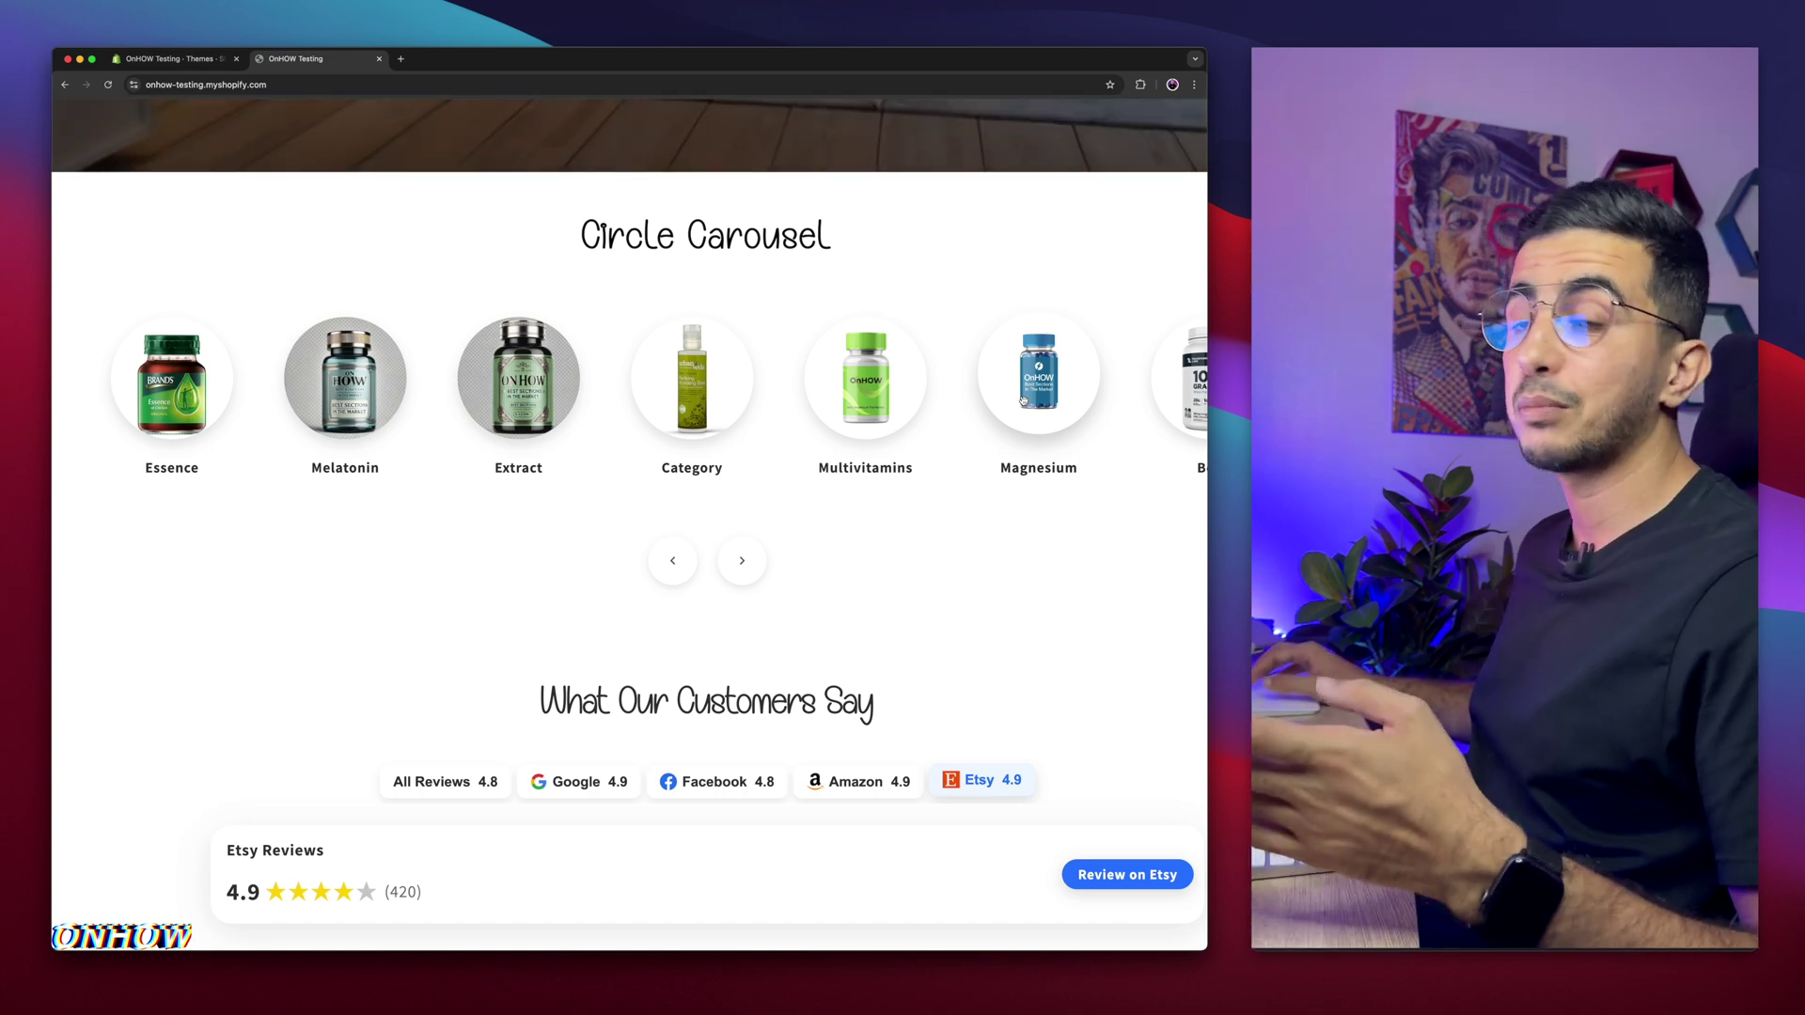
- Reload the storefront, close the cart reminder popup, and go back to the admin Themes page
drag(574, 235, 930, 233)
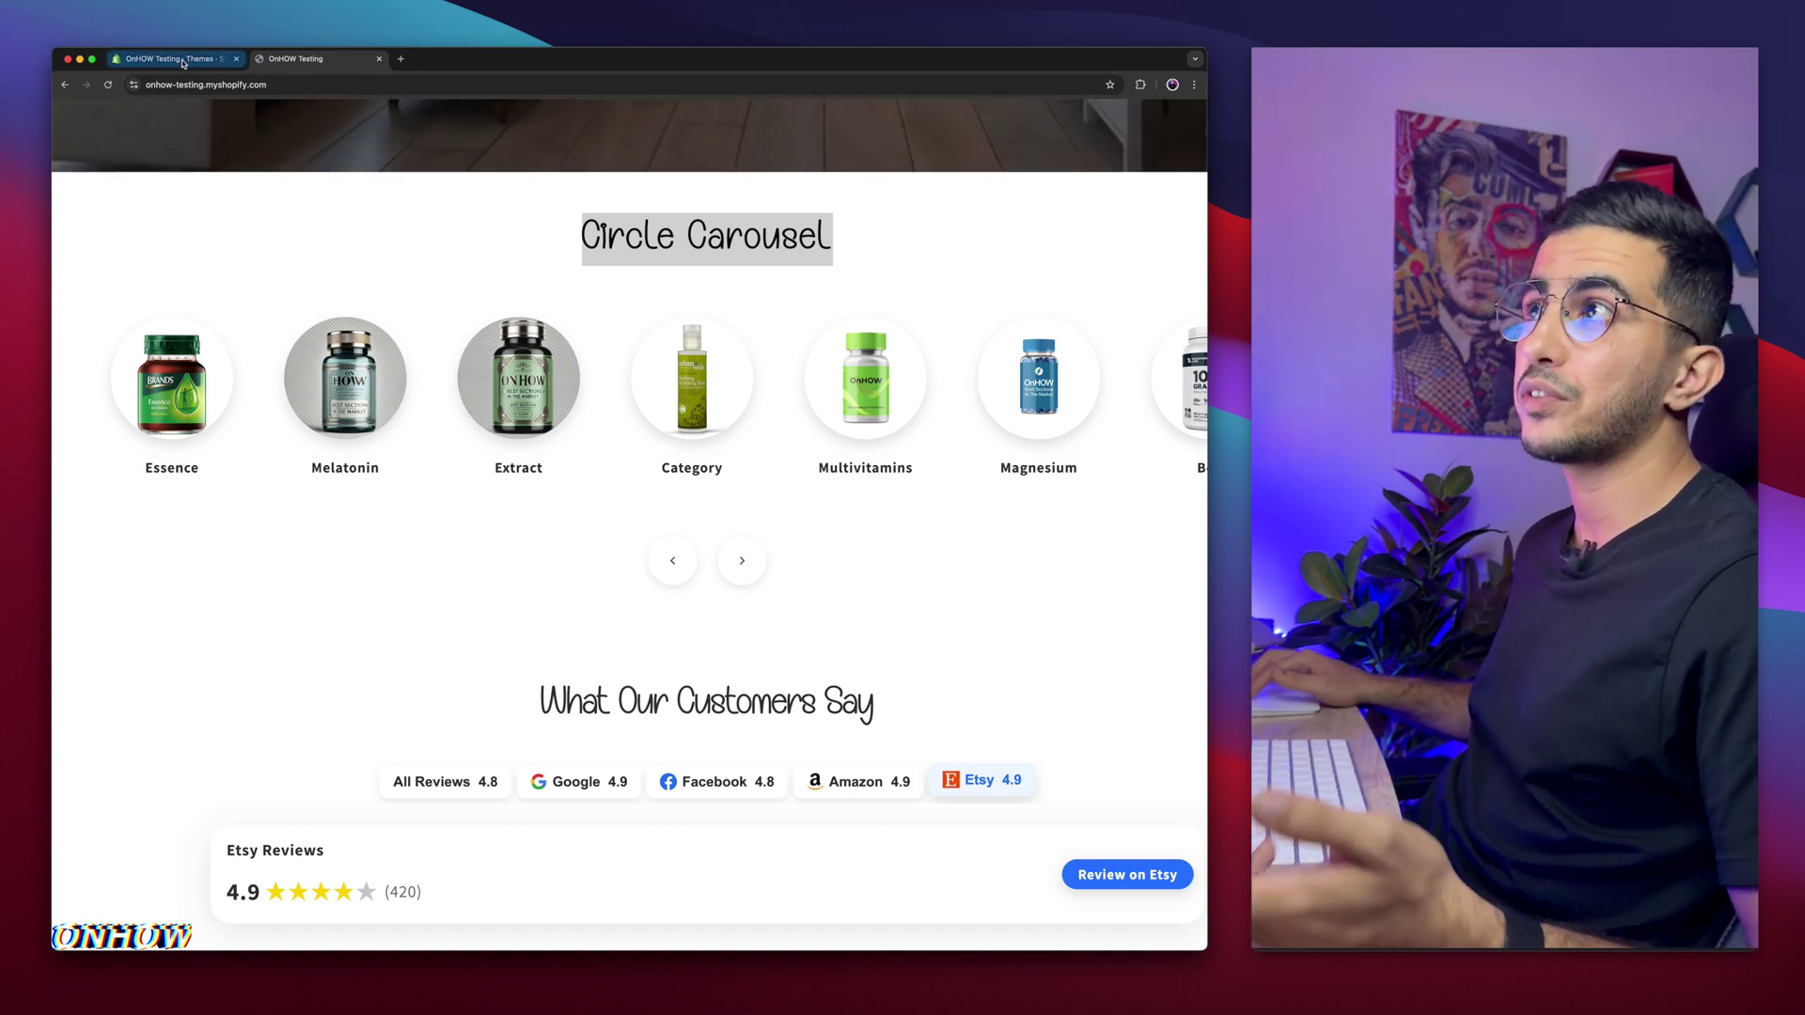
key(super+r)
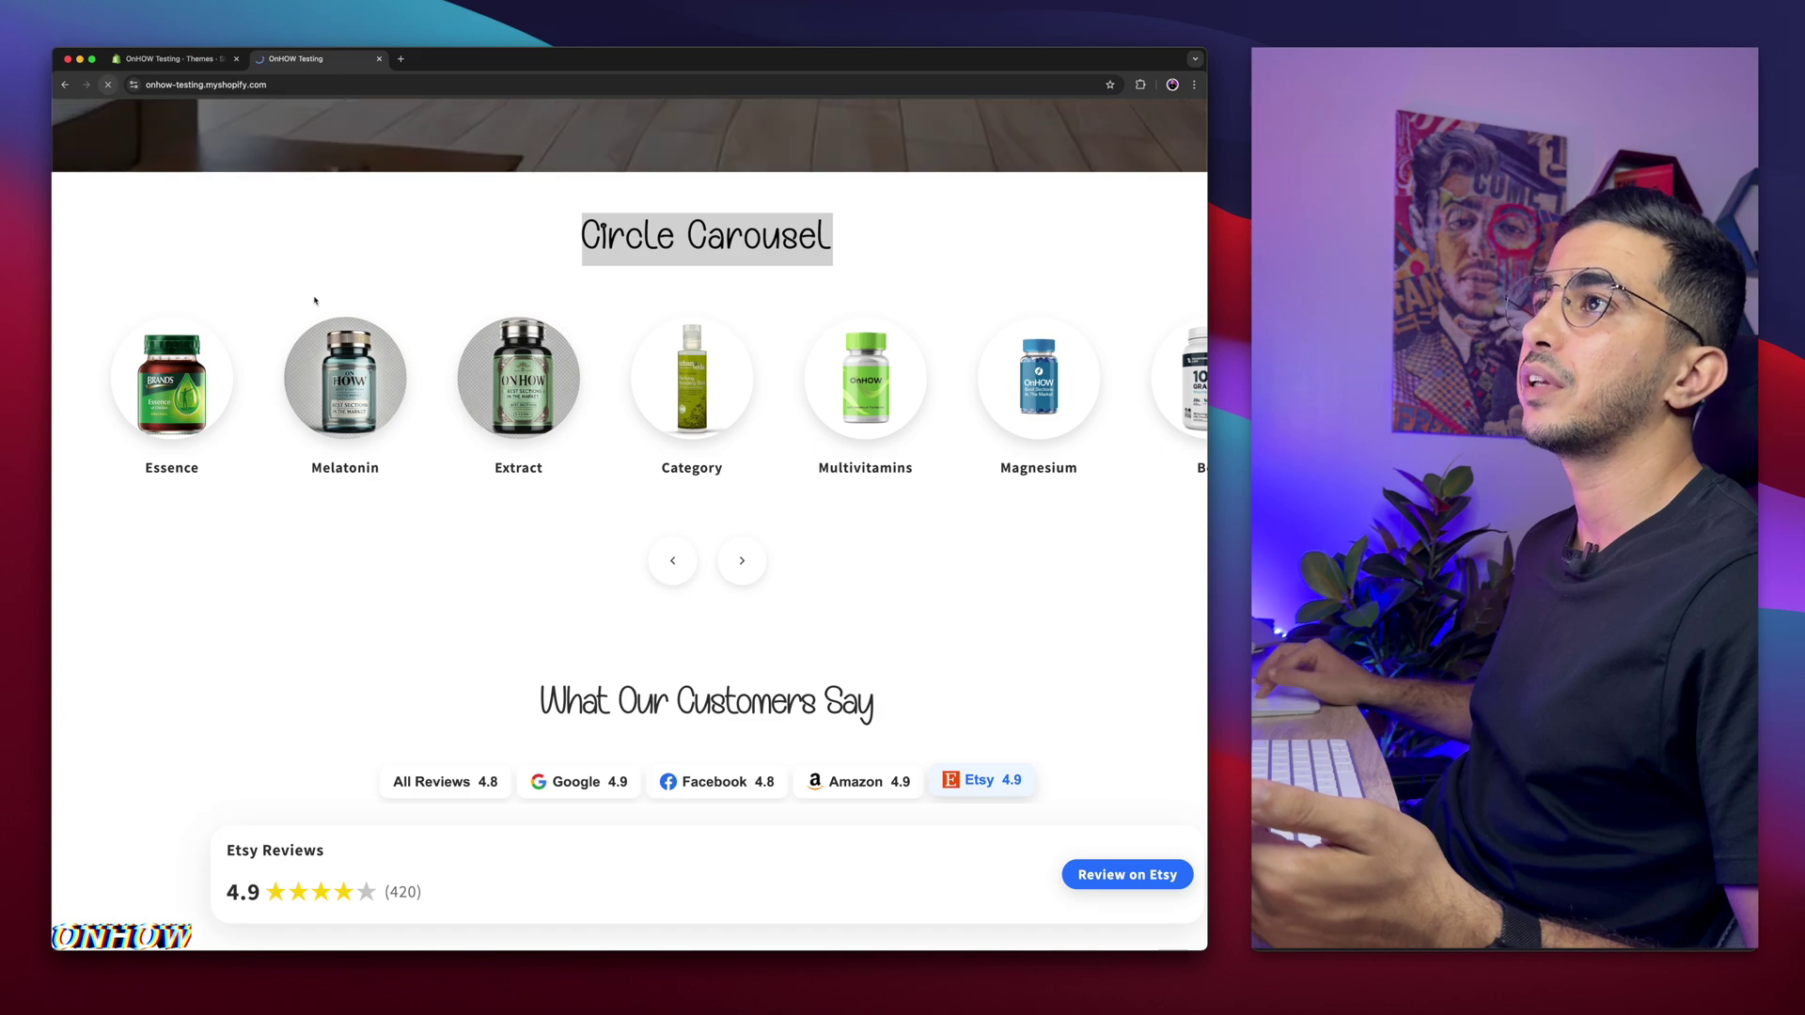
scroll(314, 300, up, 10)
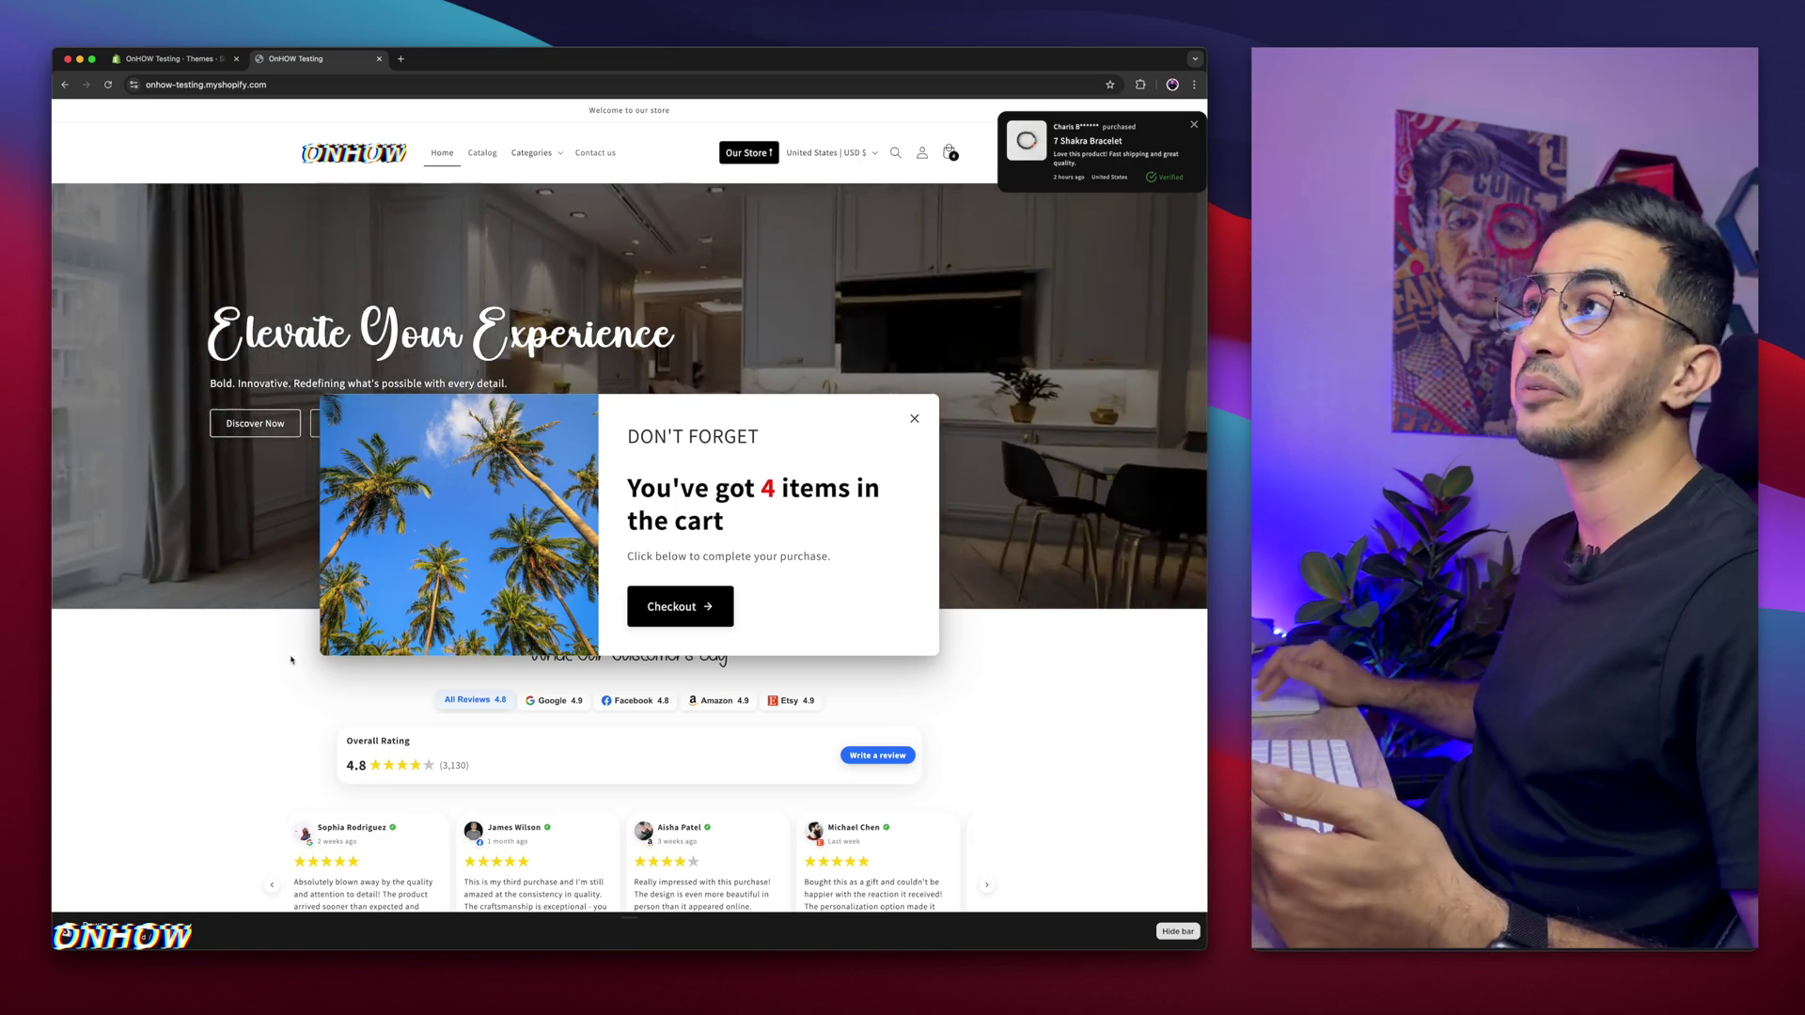
click(916, 425)
click(169, 59)
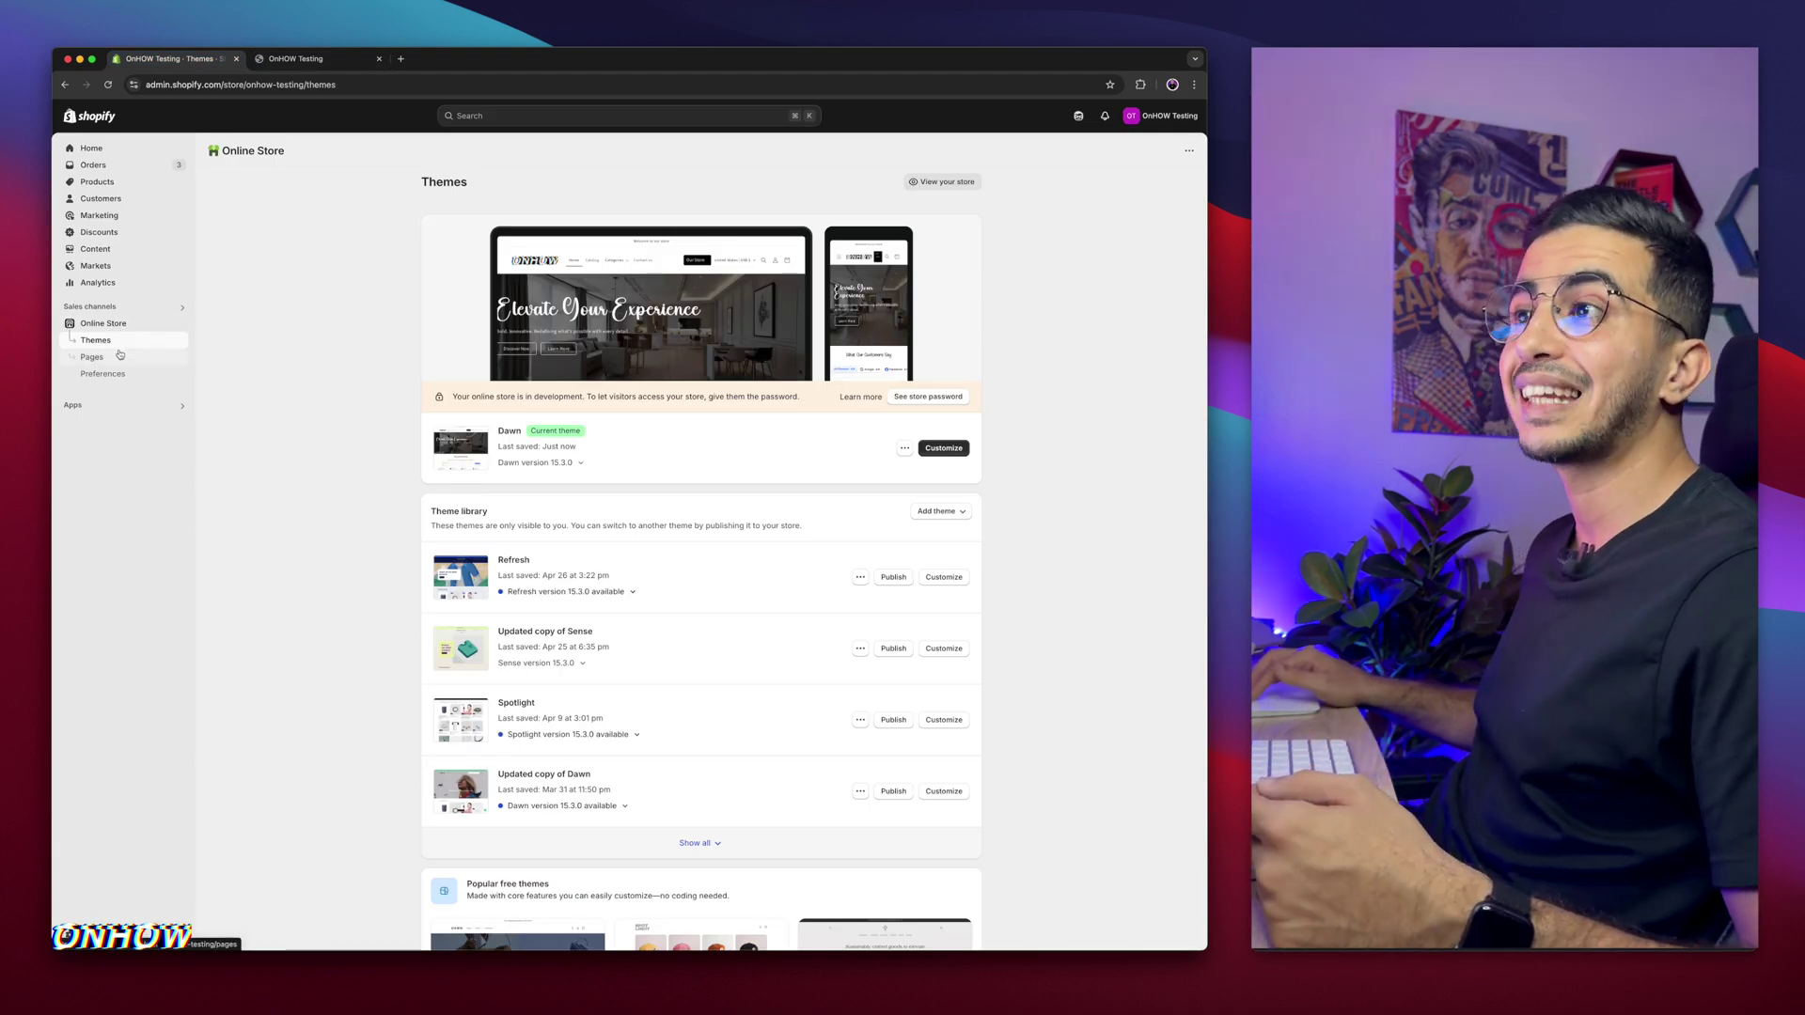
- Open the code editor for the current Dawn theme
click(904, 450)
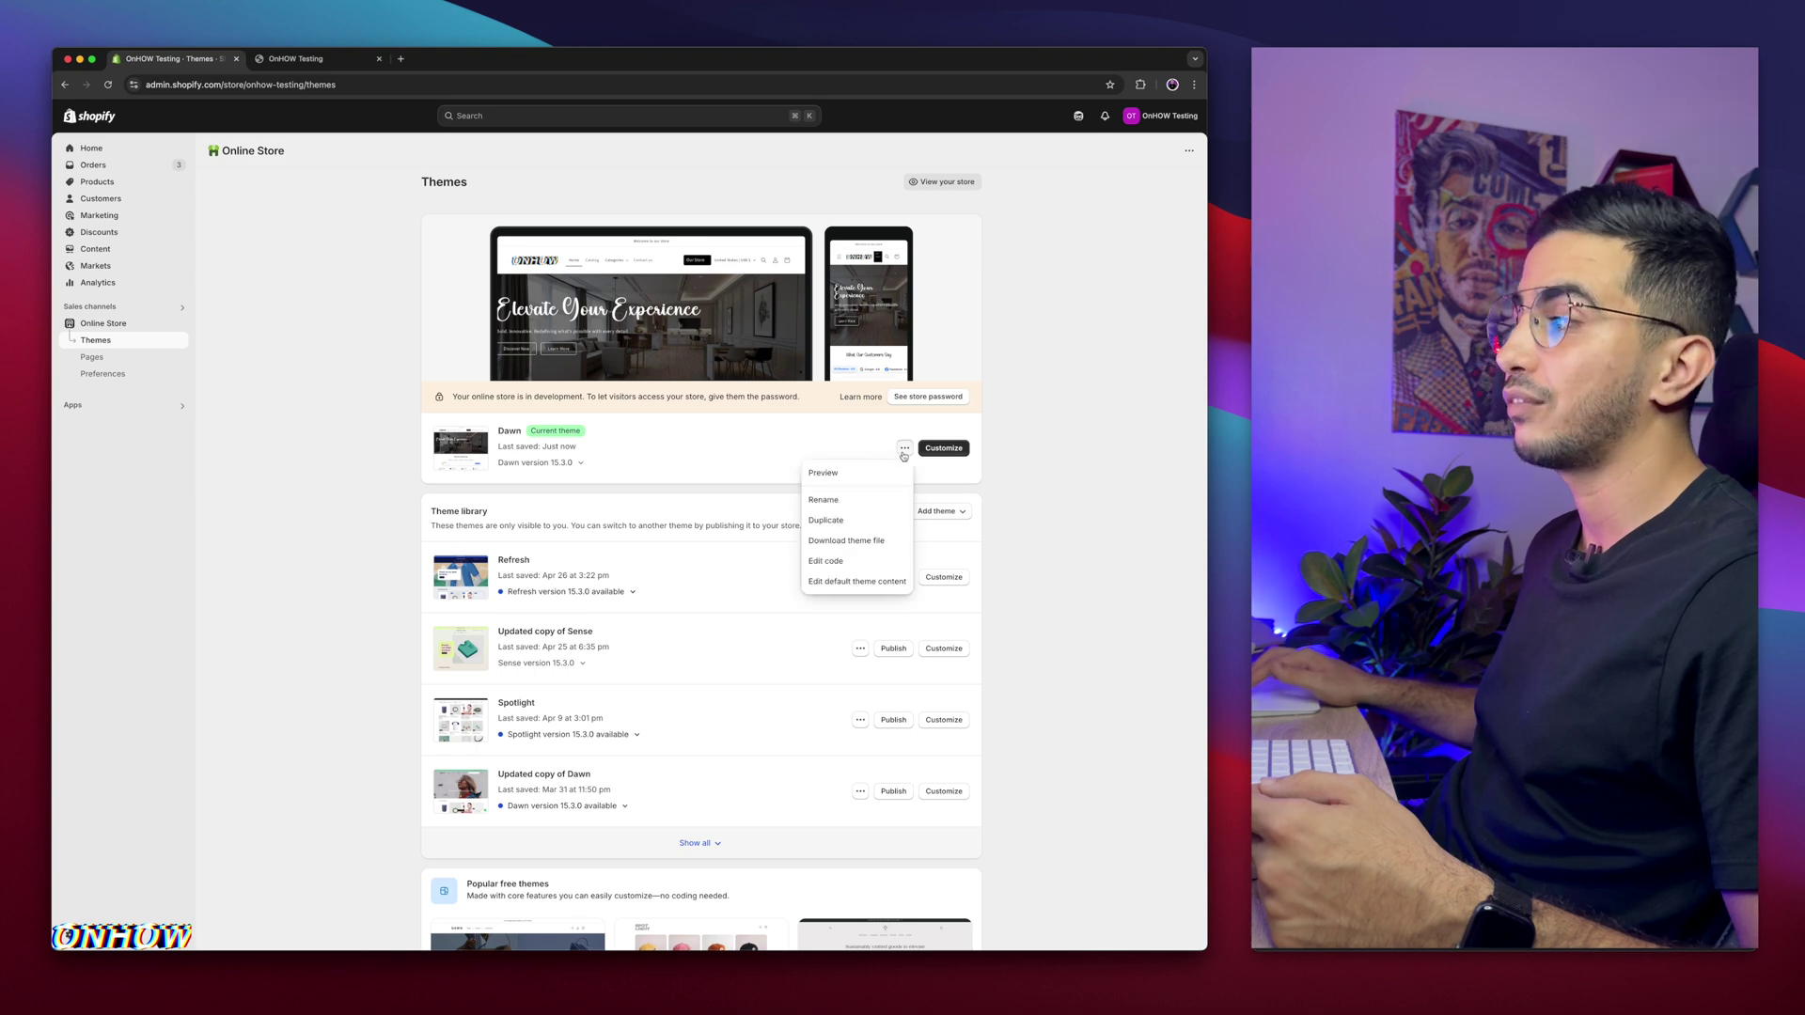
click(843, 563)
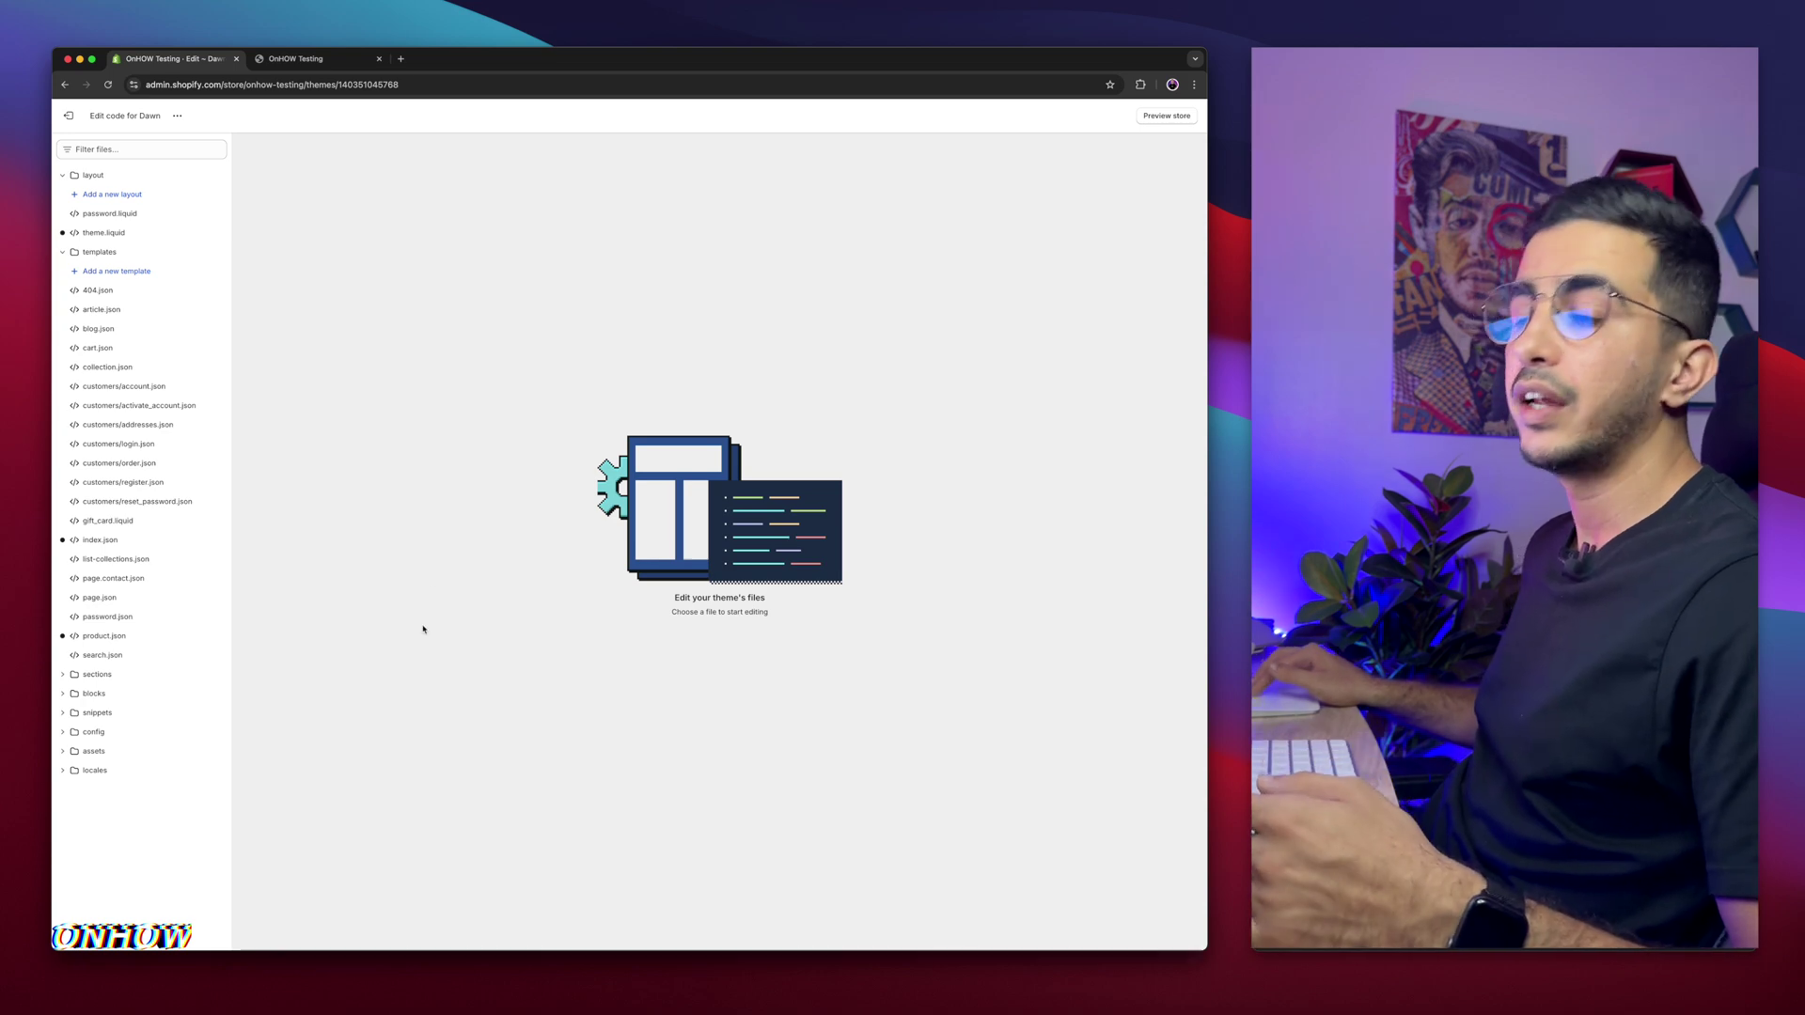
scroll(137, 711, up, 5)
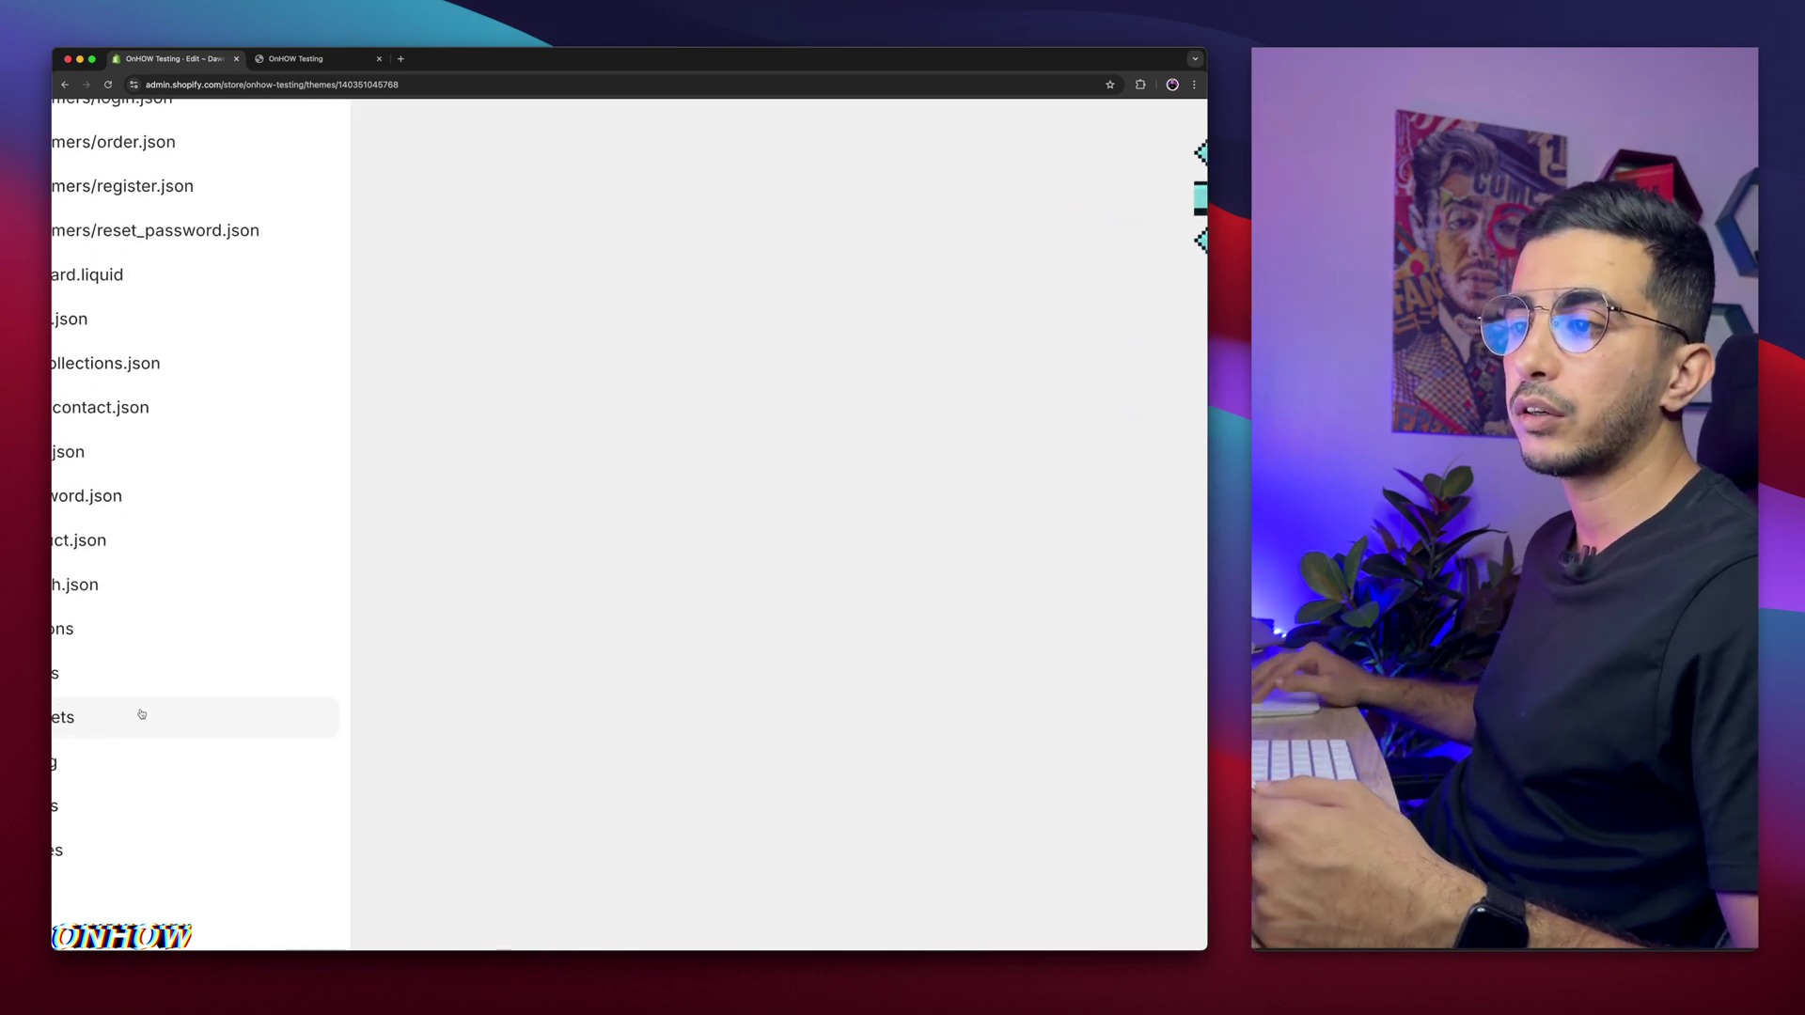
scroll(141, 713, left, 3)
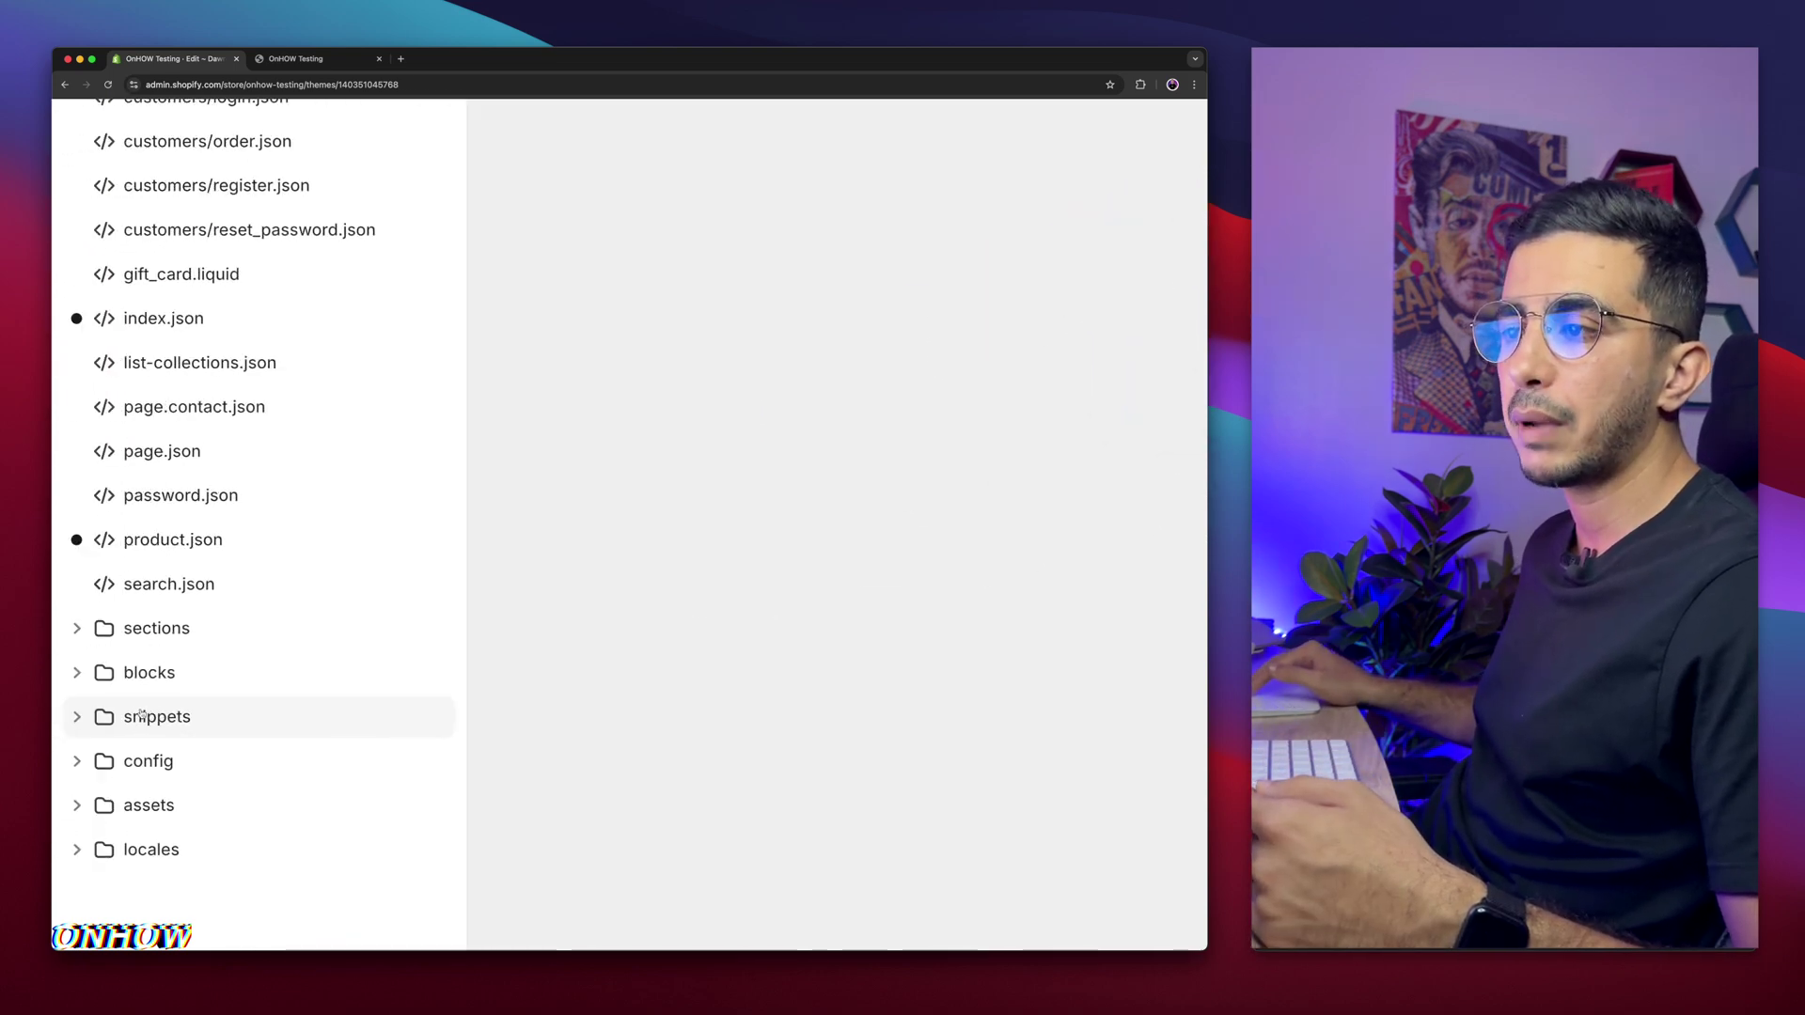
- Add a new section file named circle-menu in the sections folder
click(143, 630)
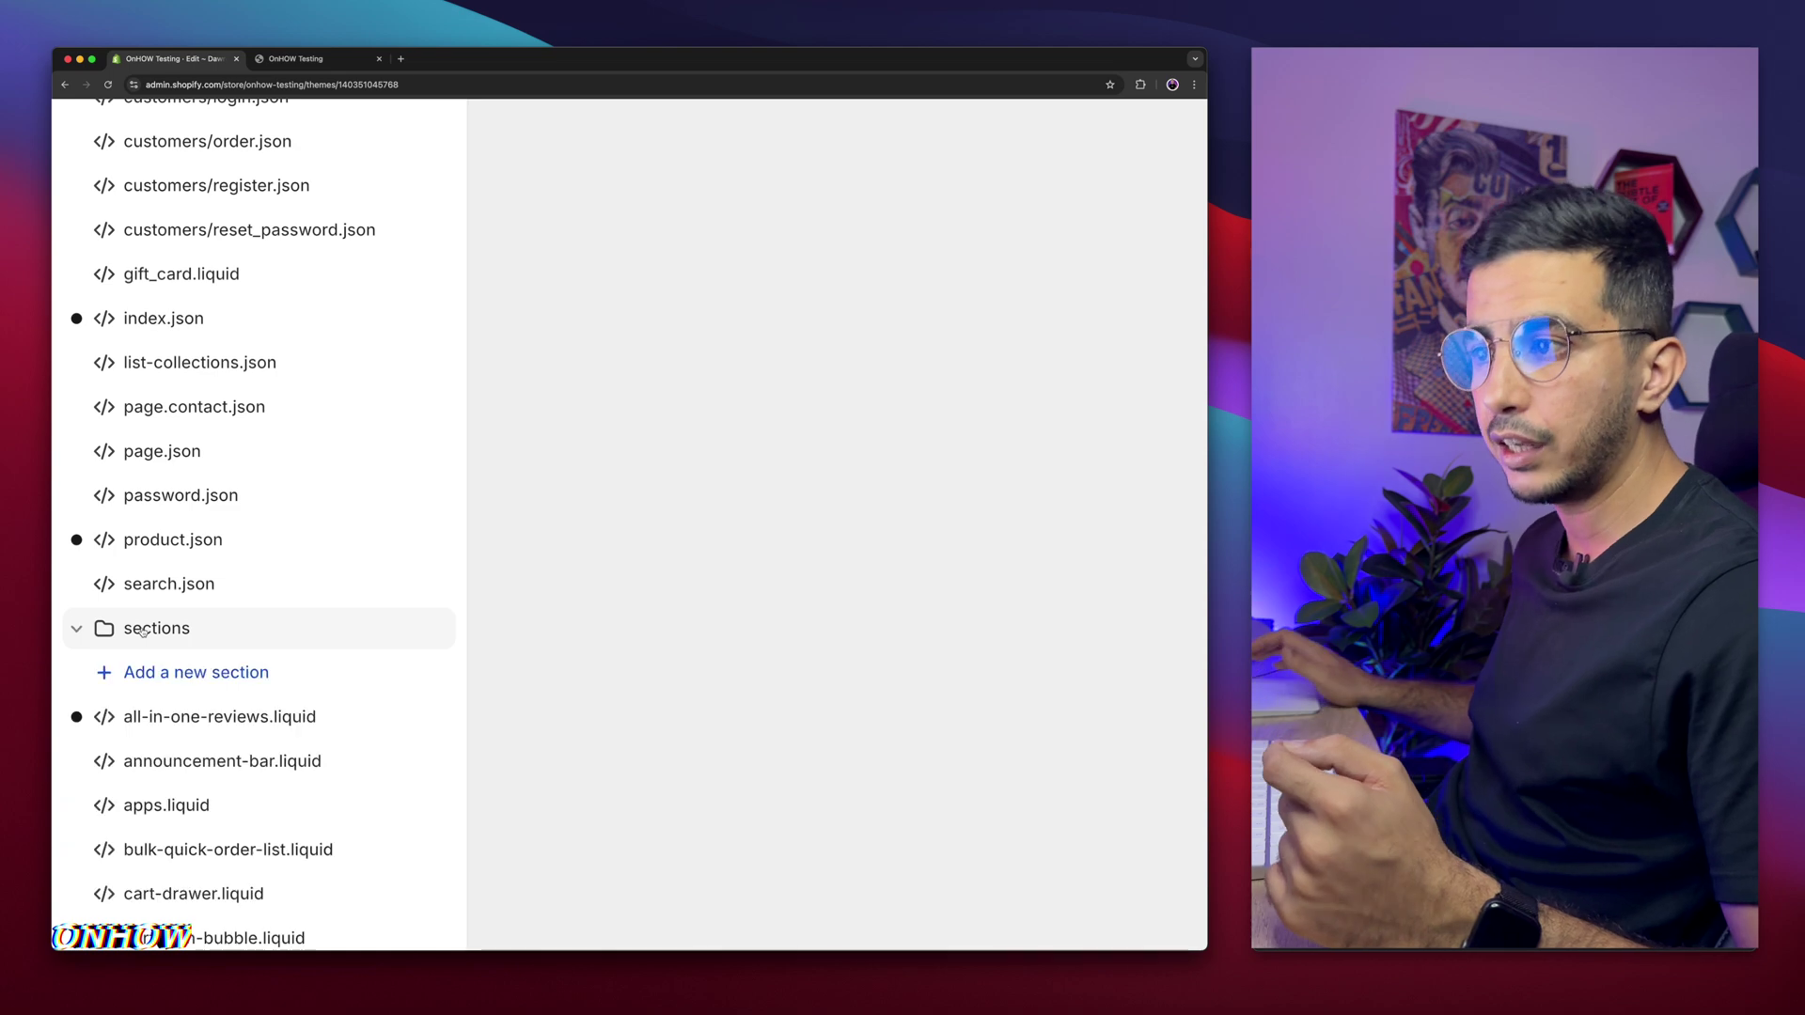
click(178, 674)
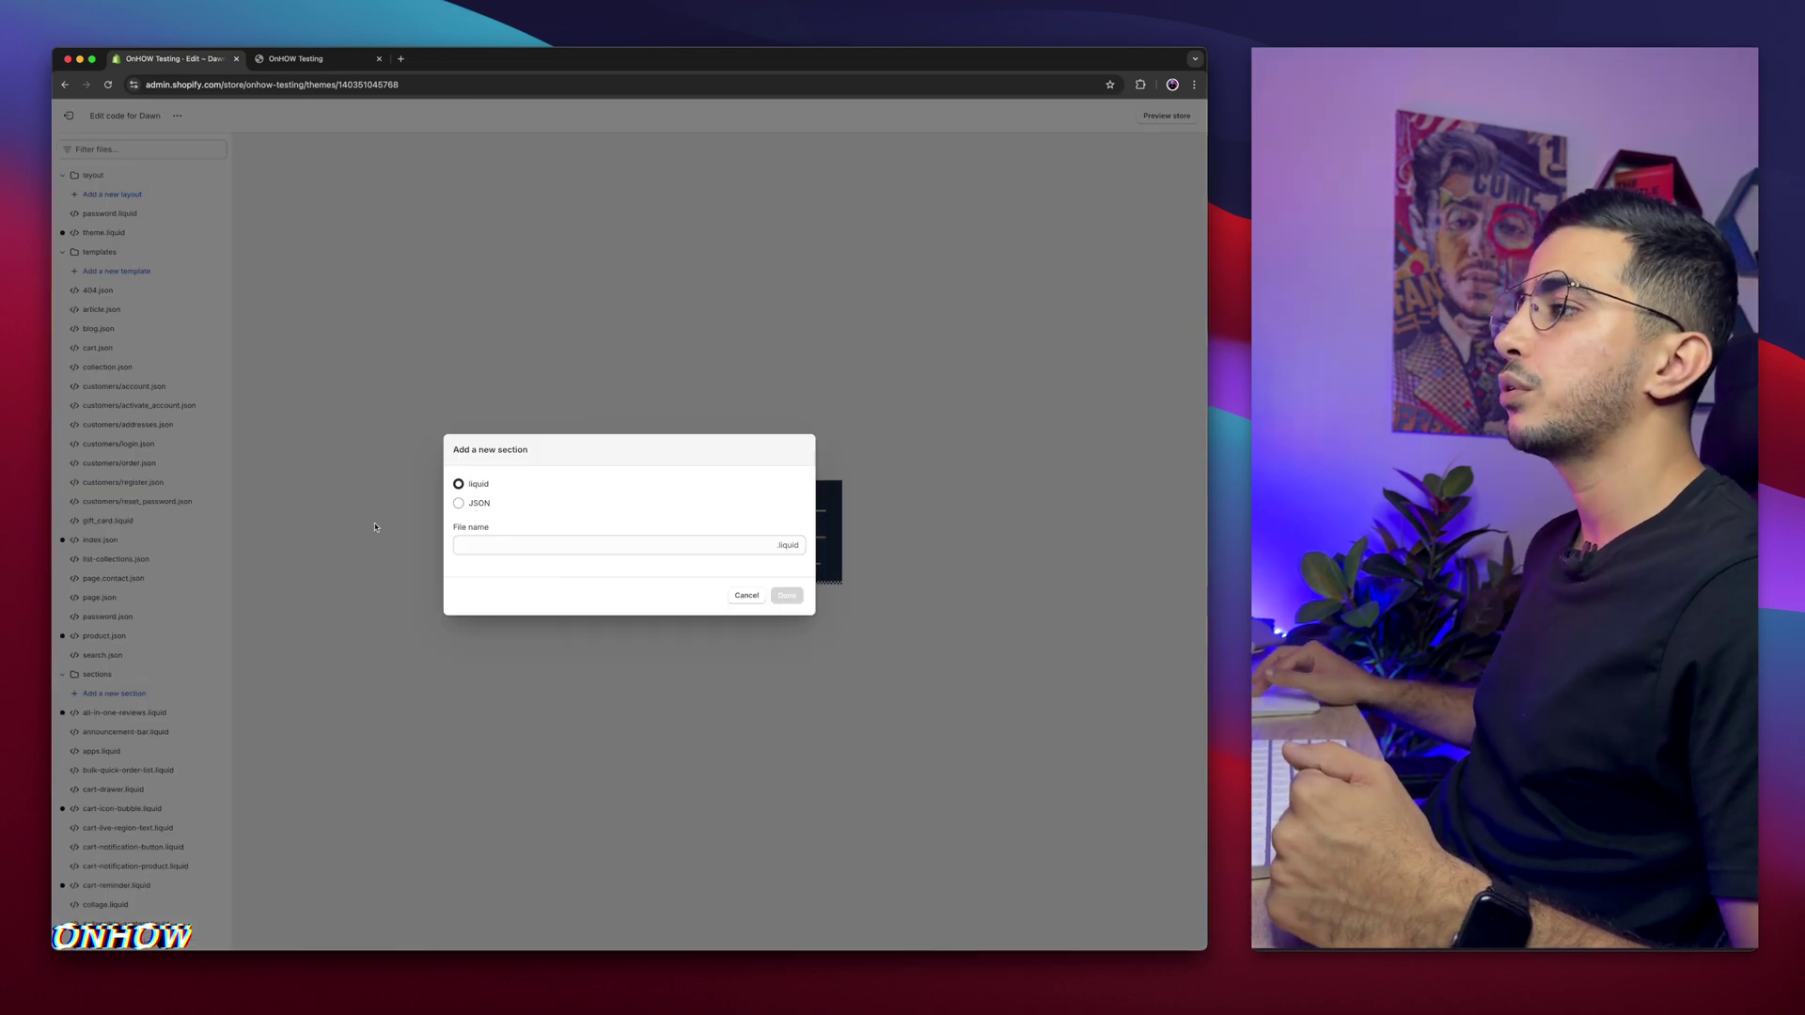
click(522, 546)
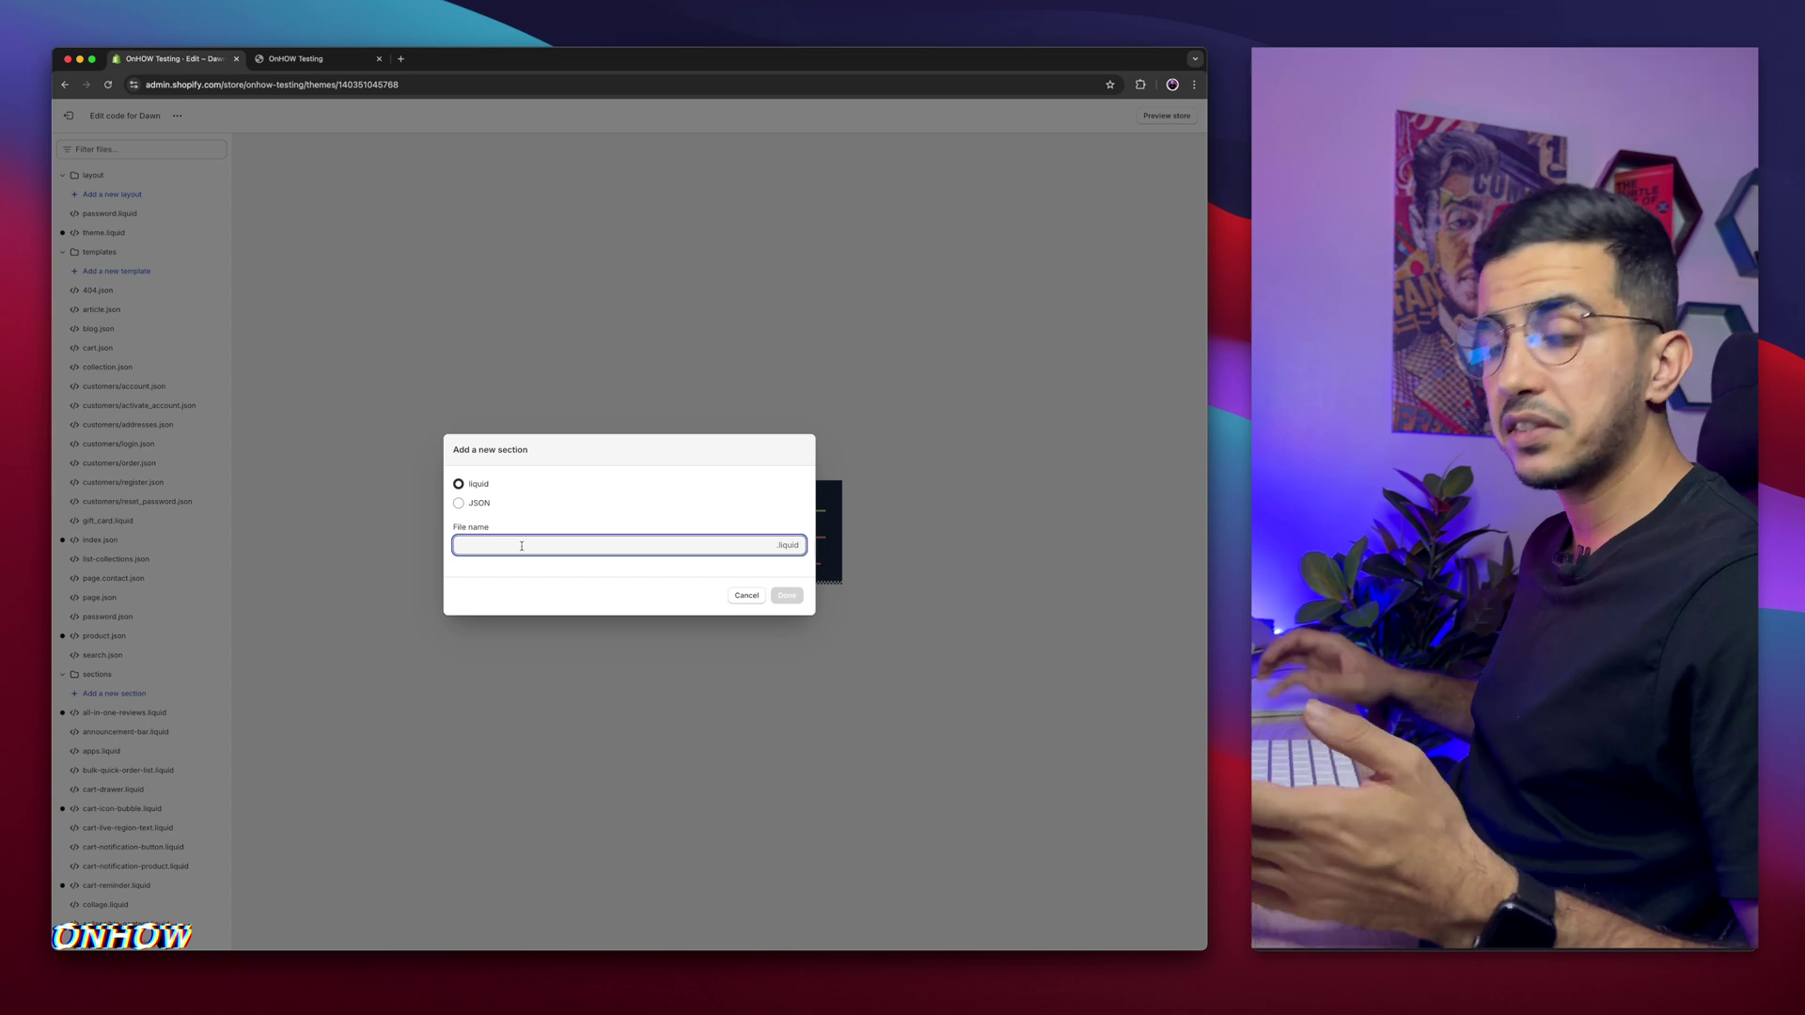
text(circle-menu)
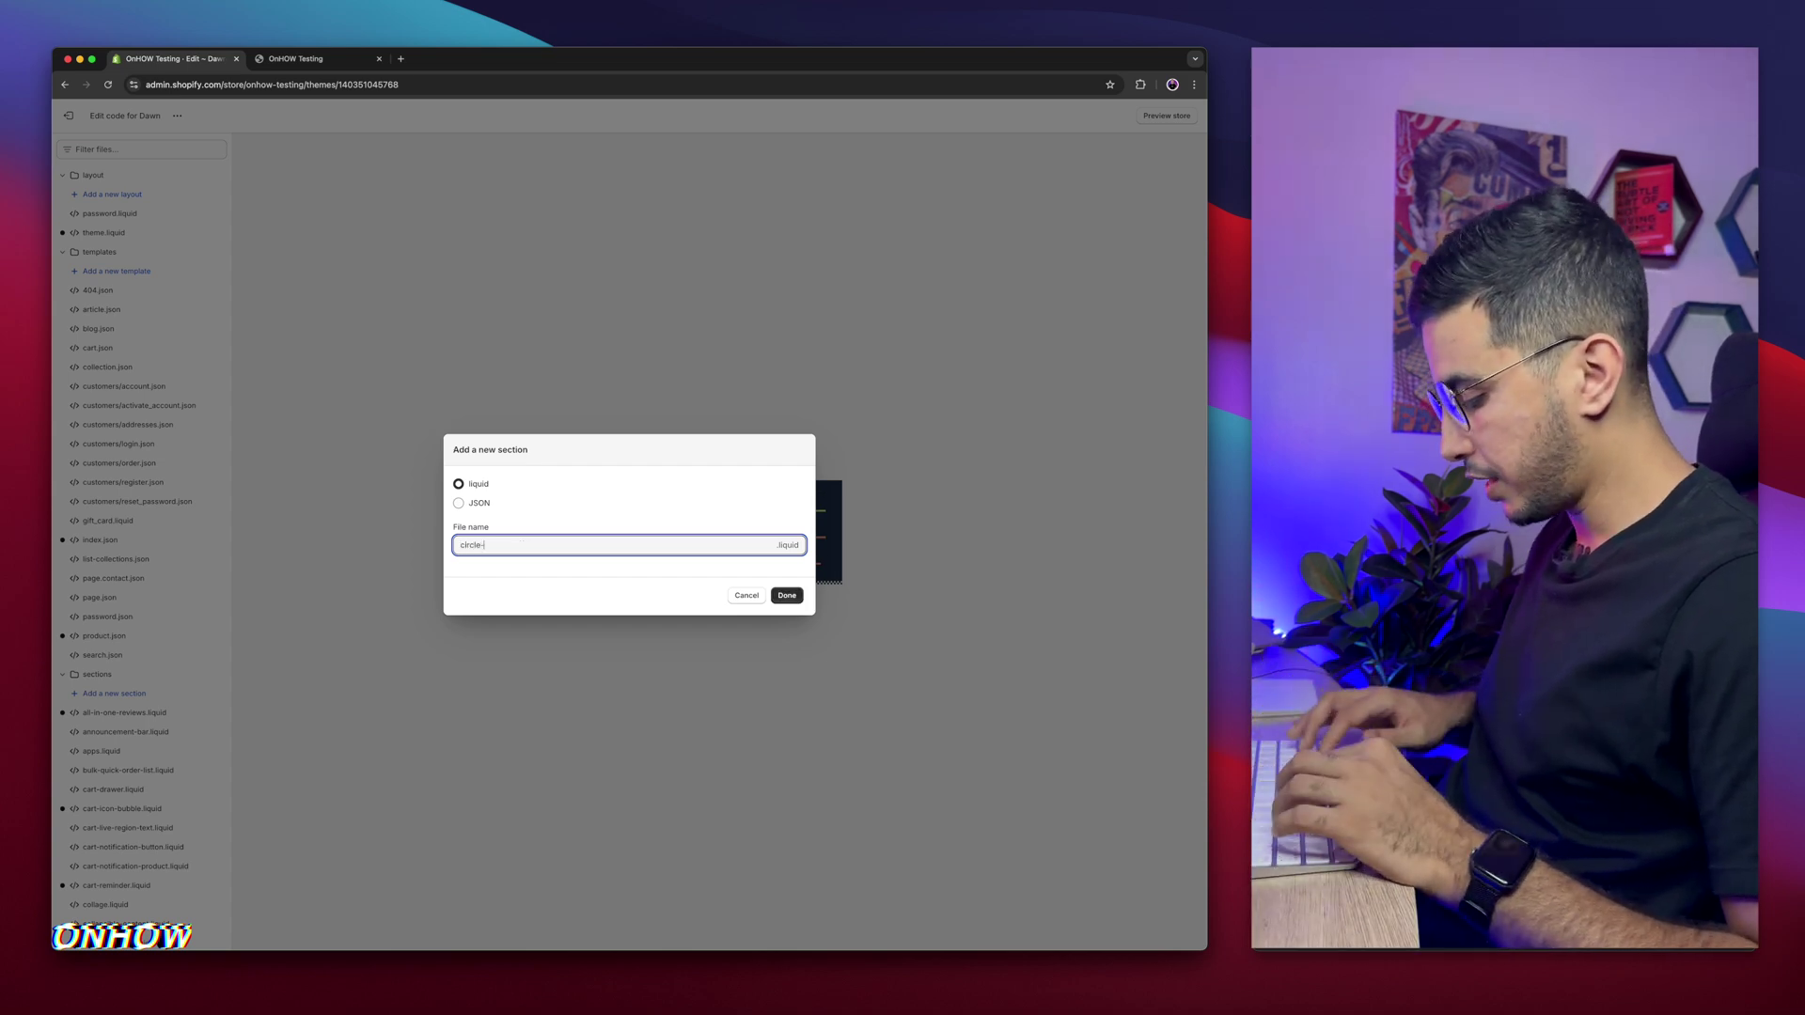
click(786, 595)
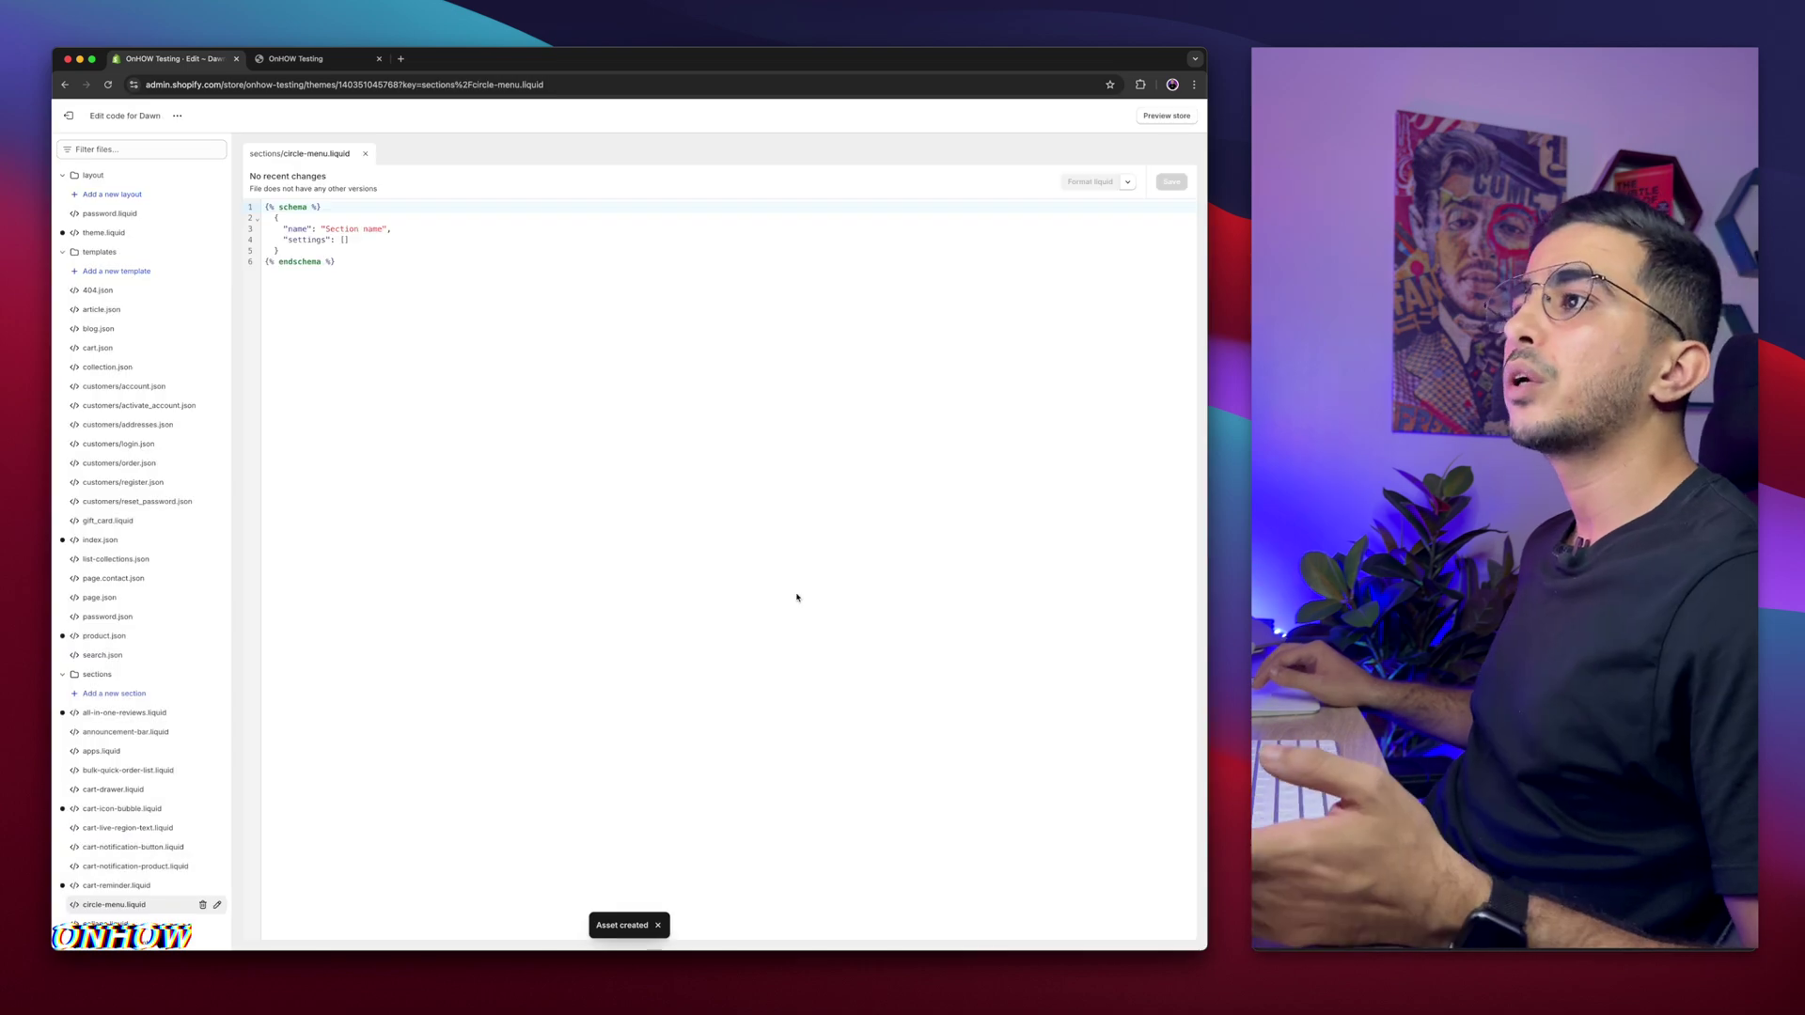
- Replace circle-menu.liquid's default schema with the pasted Orbit Carousel code and return to Themes
drag(397, 295, 257, 202)
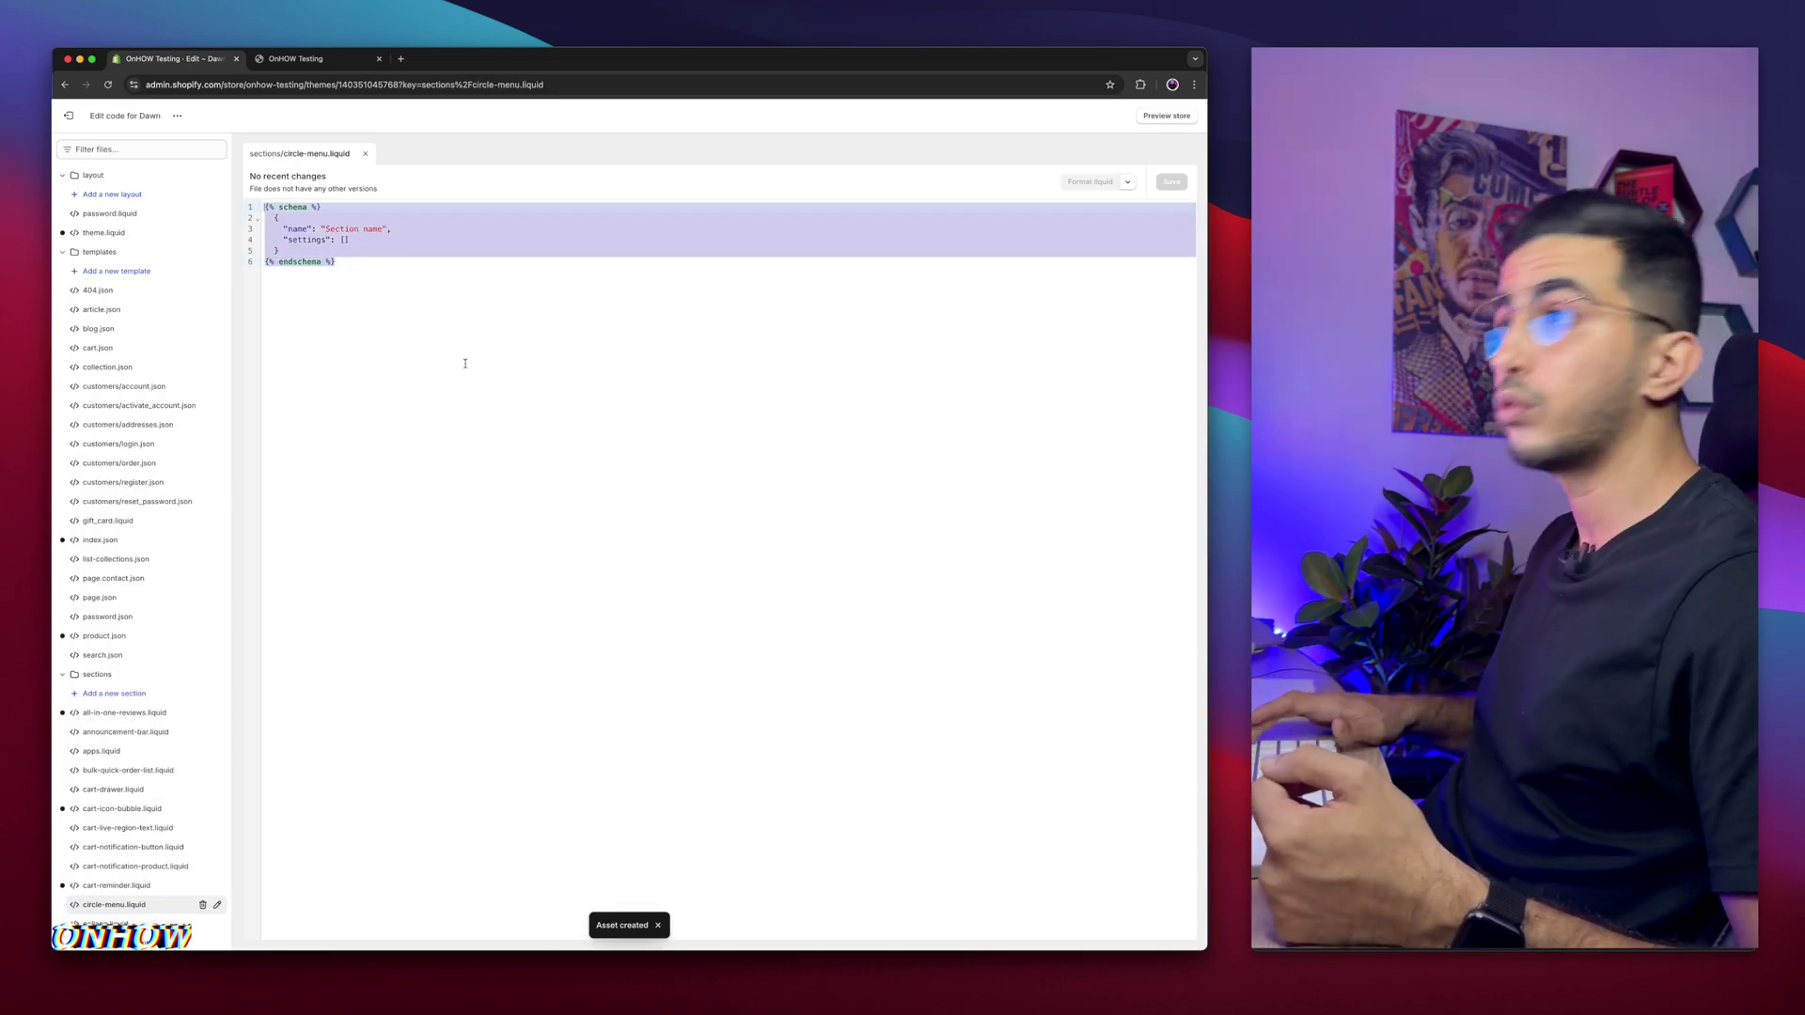
key(BackSpace)
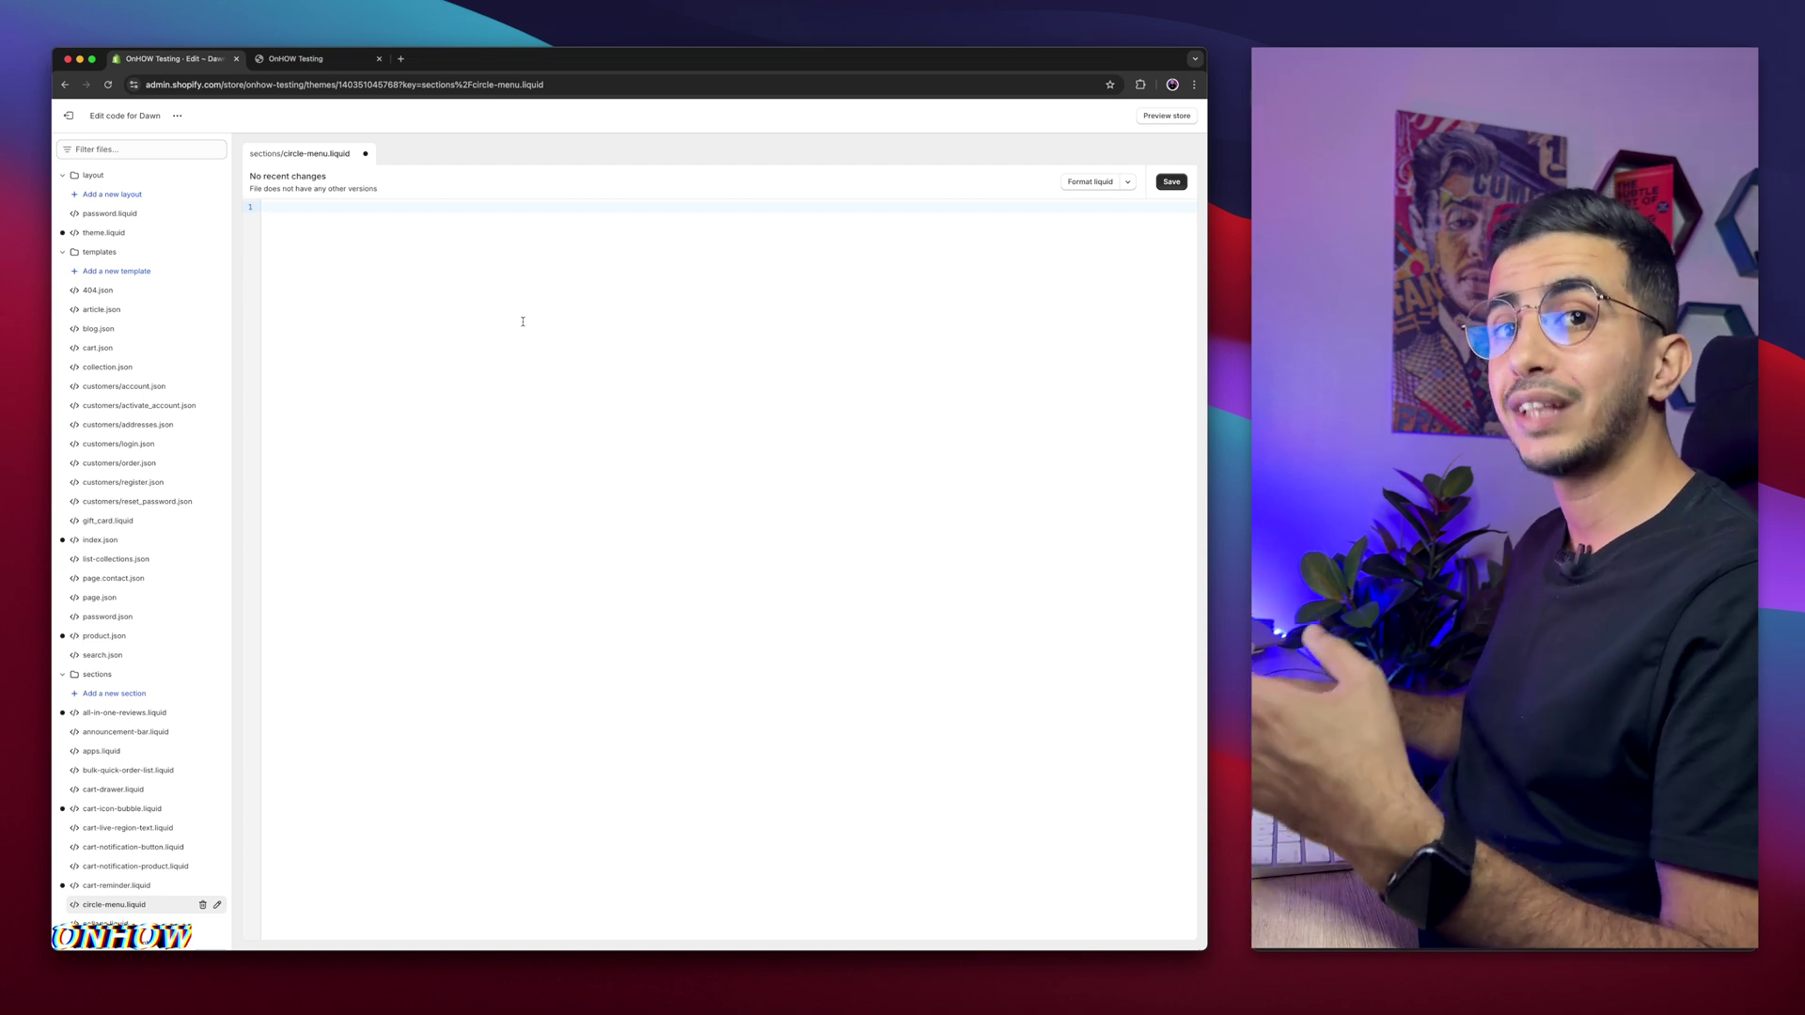
key(super+v)
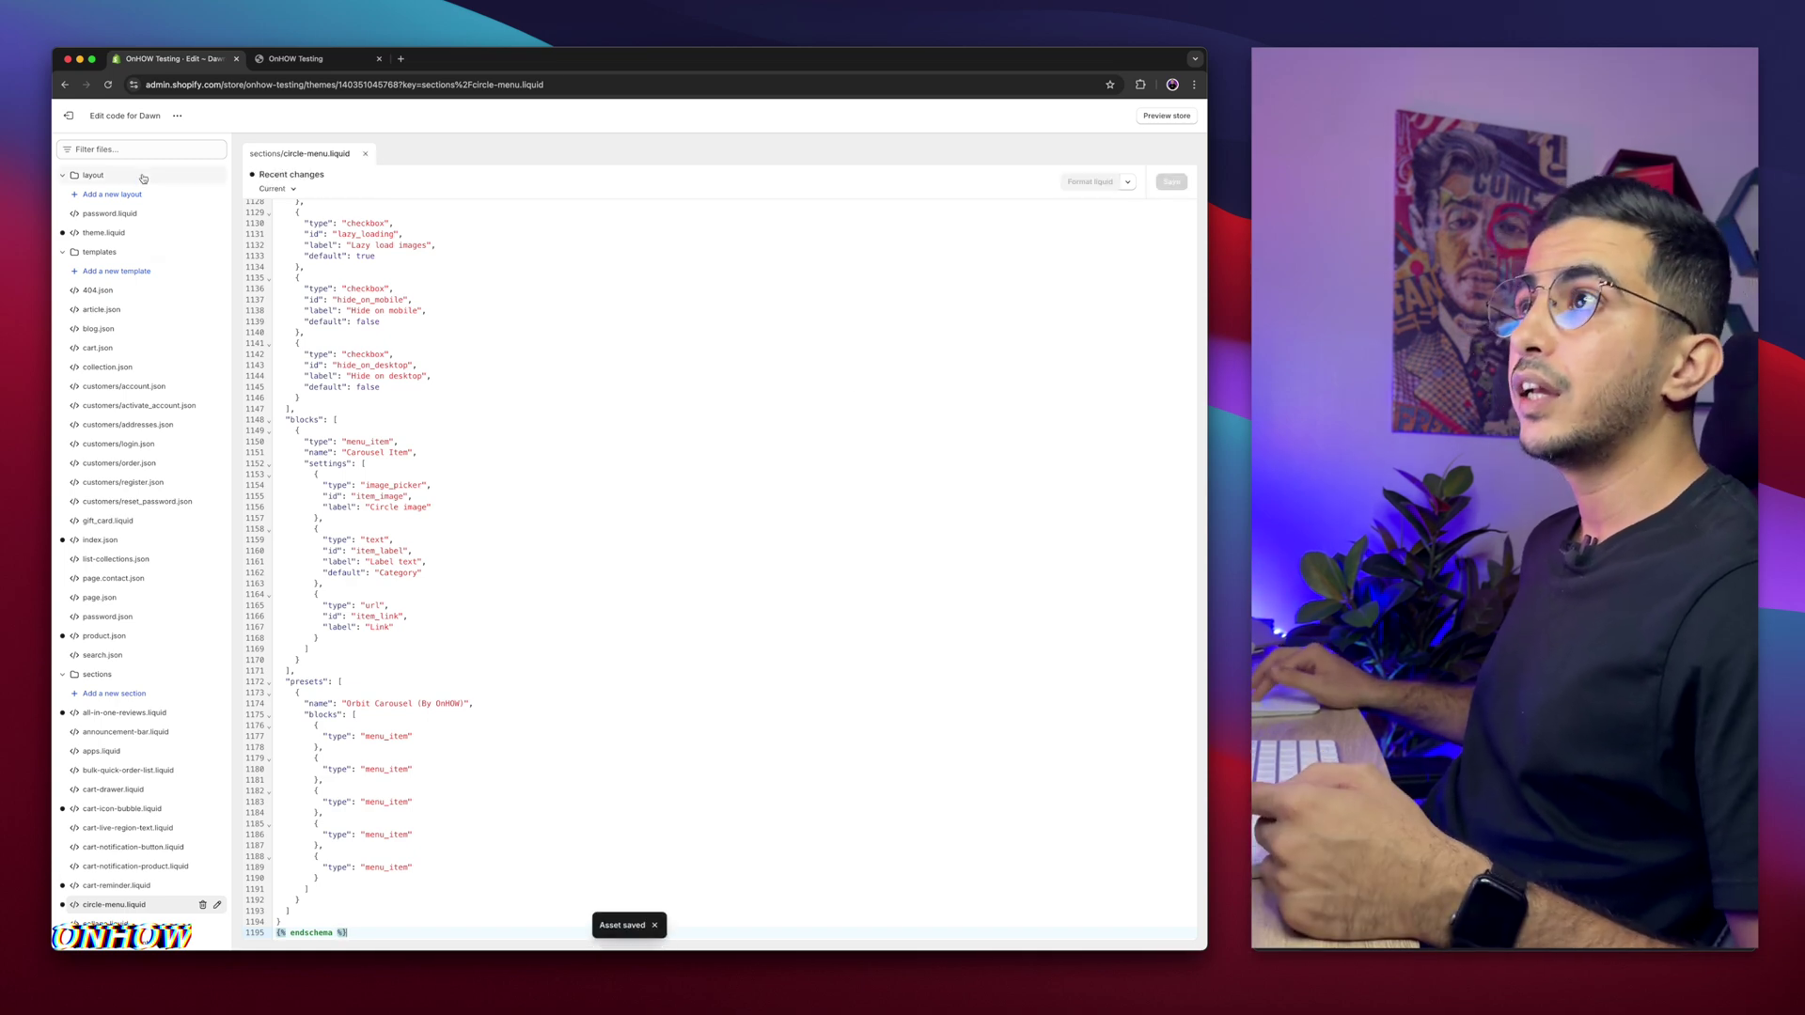
click(68, 115)
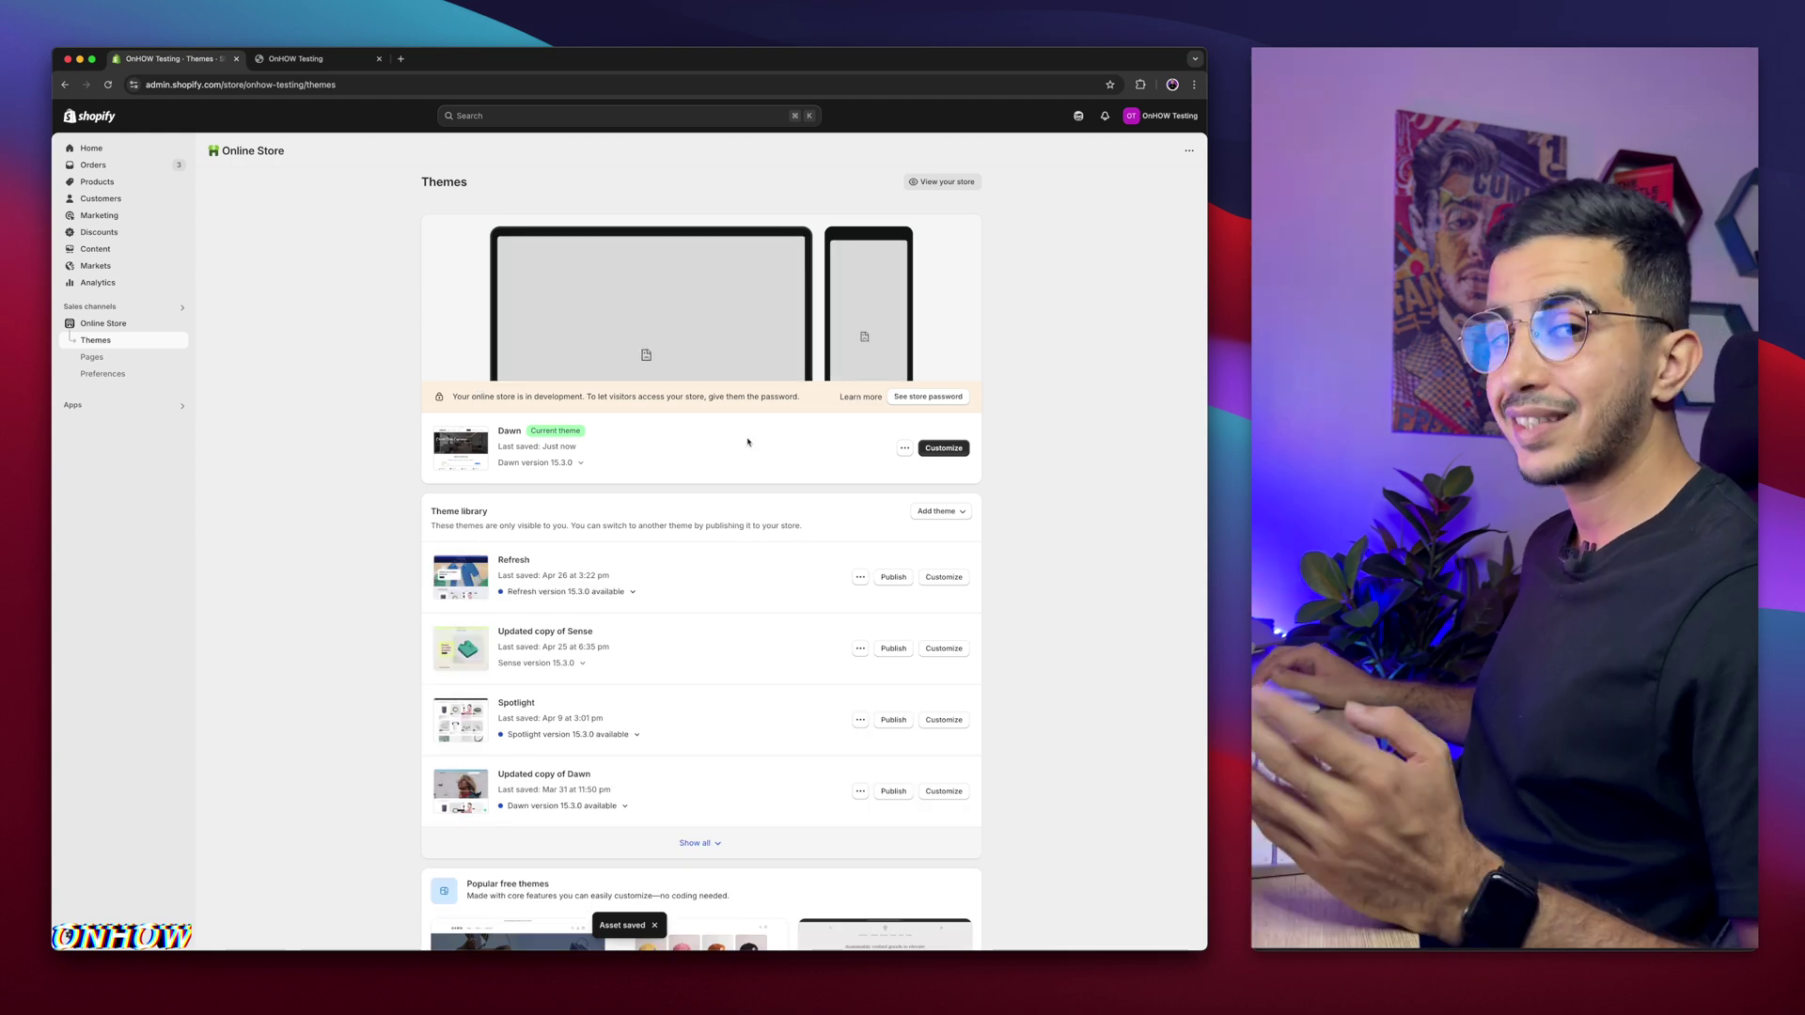
- Open Dawn in the theme editor and scroll down the home page past the reviews section
click(936, 448)
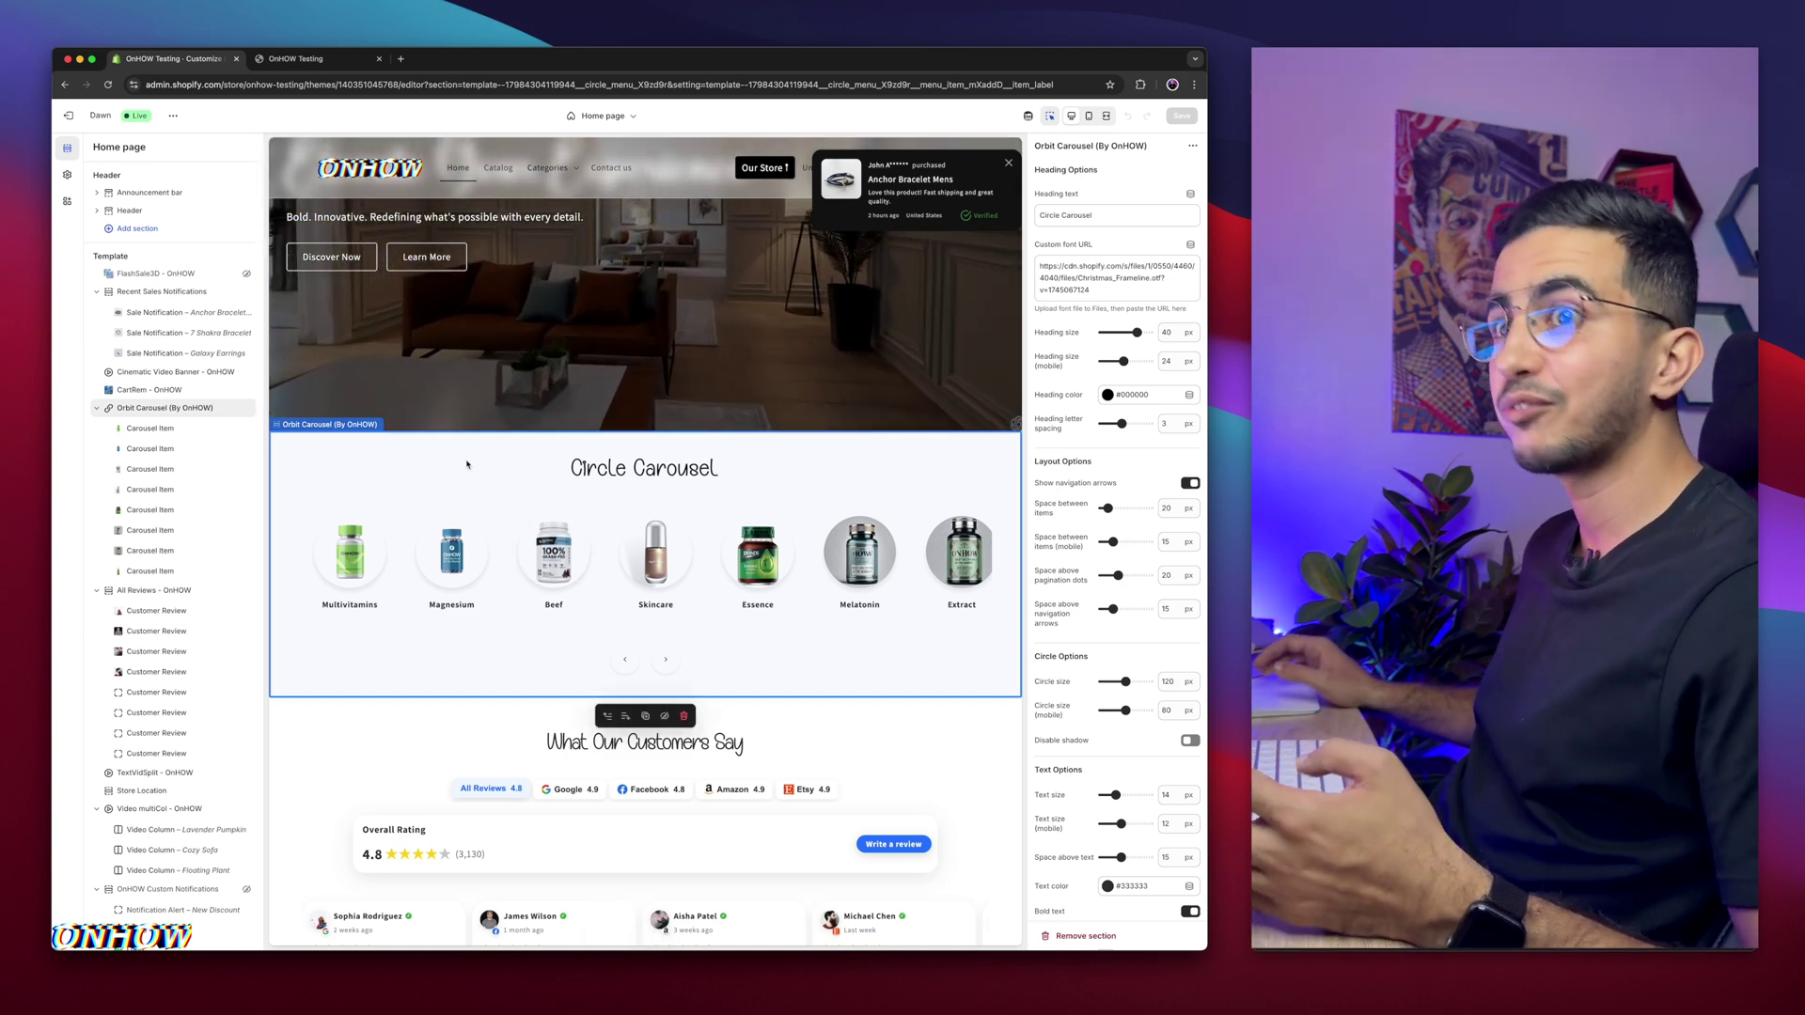
scroll(466, 463, down, 3)
scroll(466, 463, down, 2)
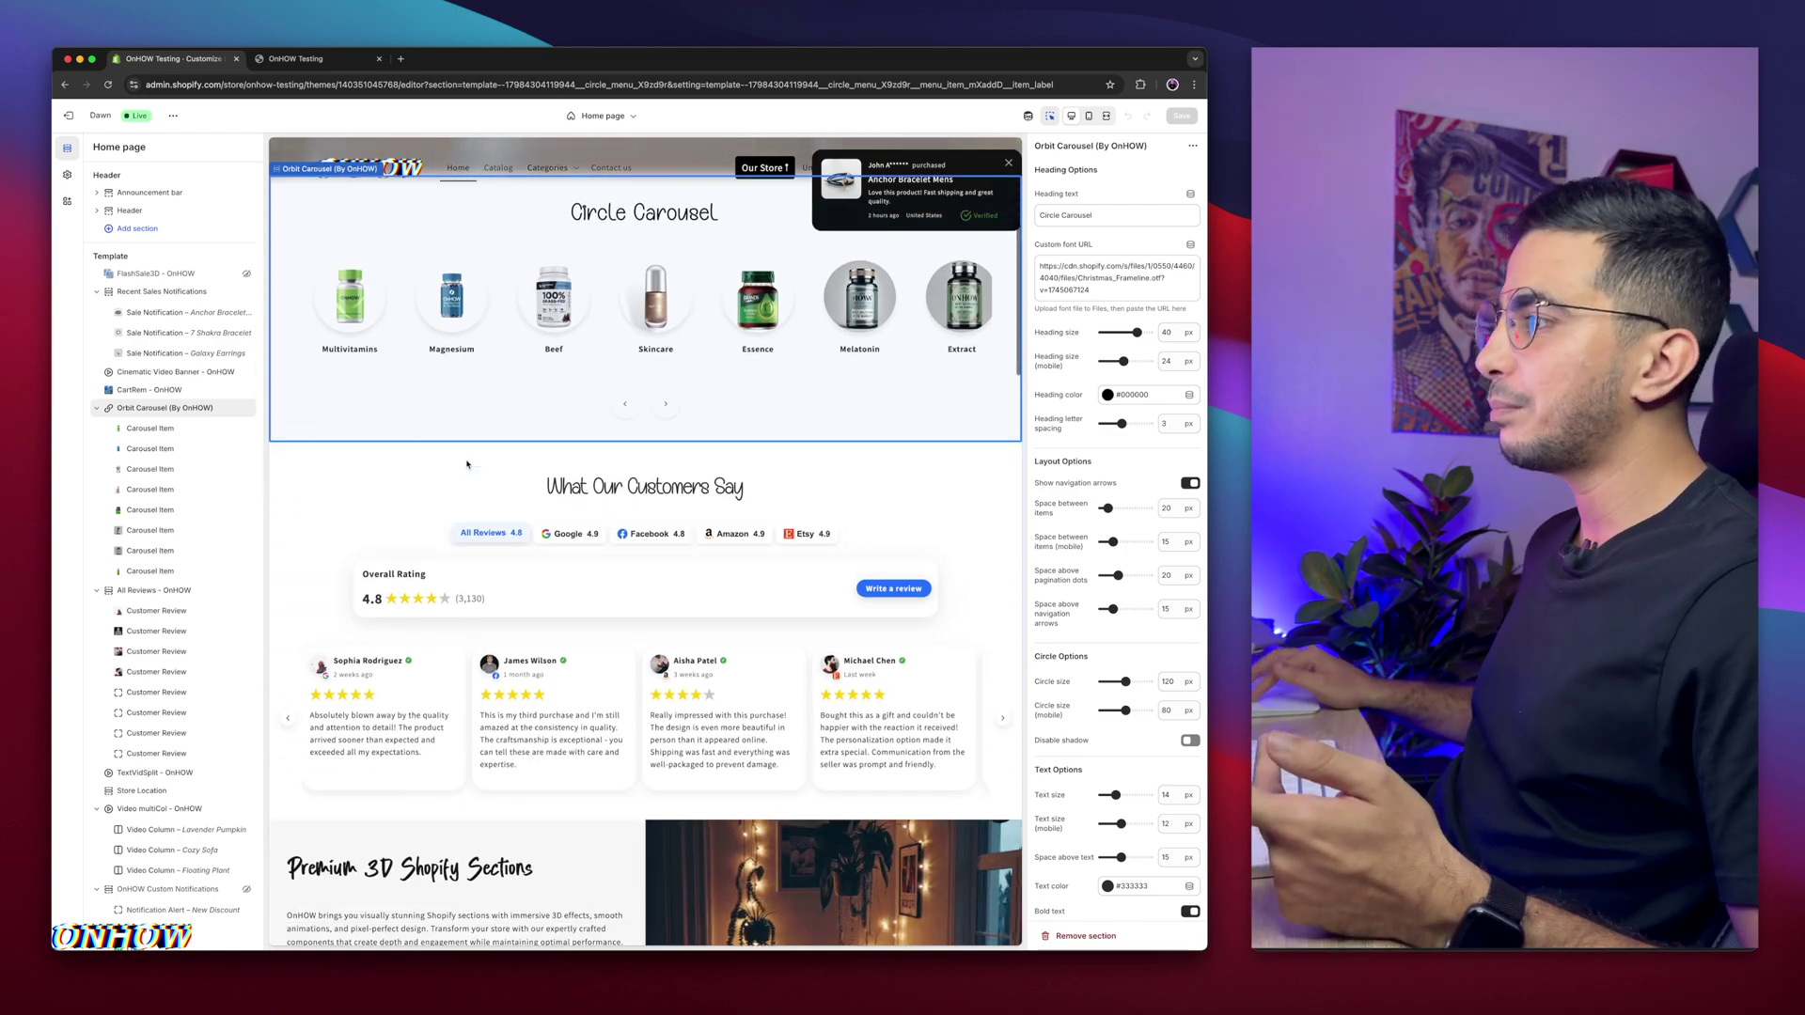
click(602, 486)
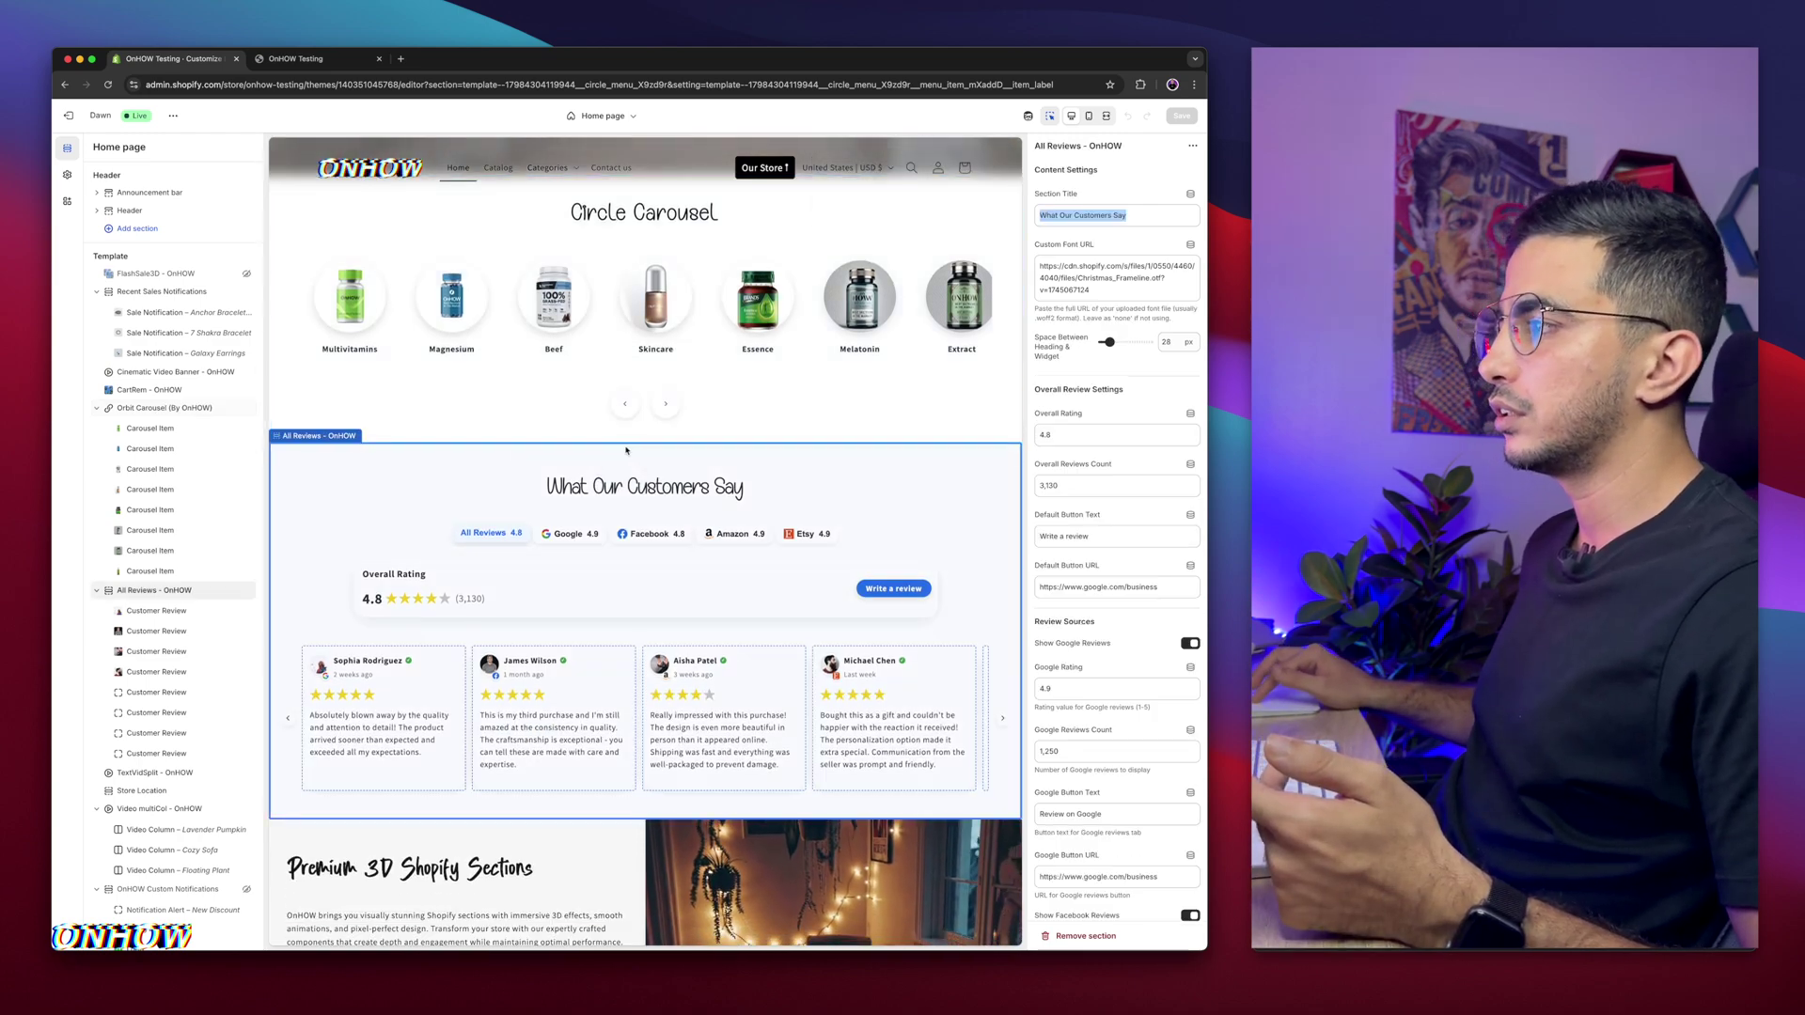
scroll(646, 448, down, 10)
scroll(647, 448, down, 3)
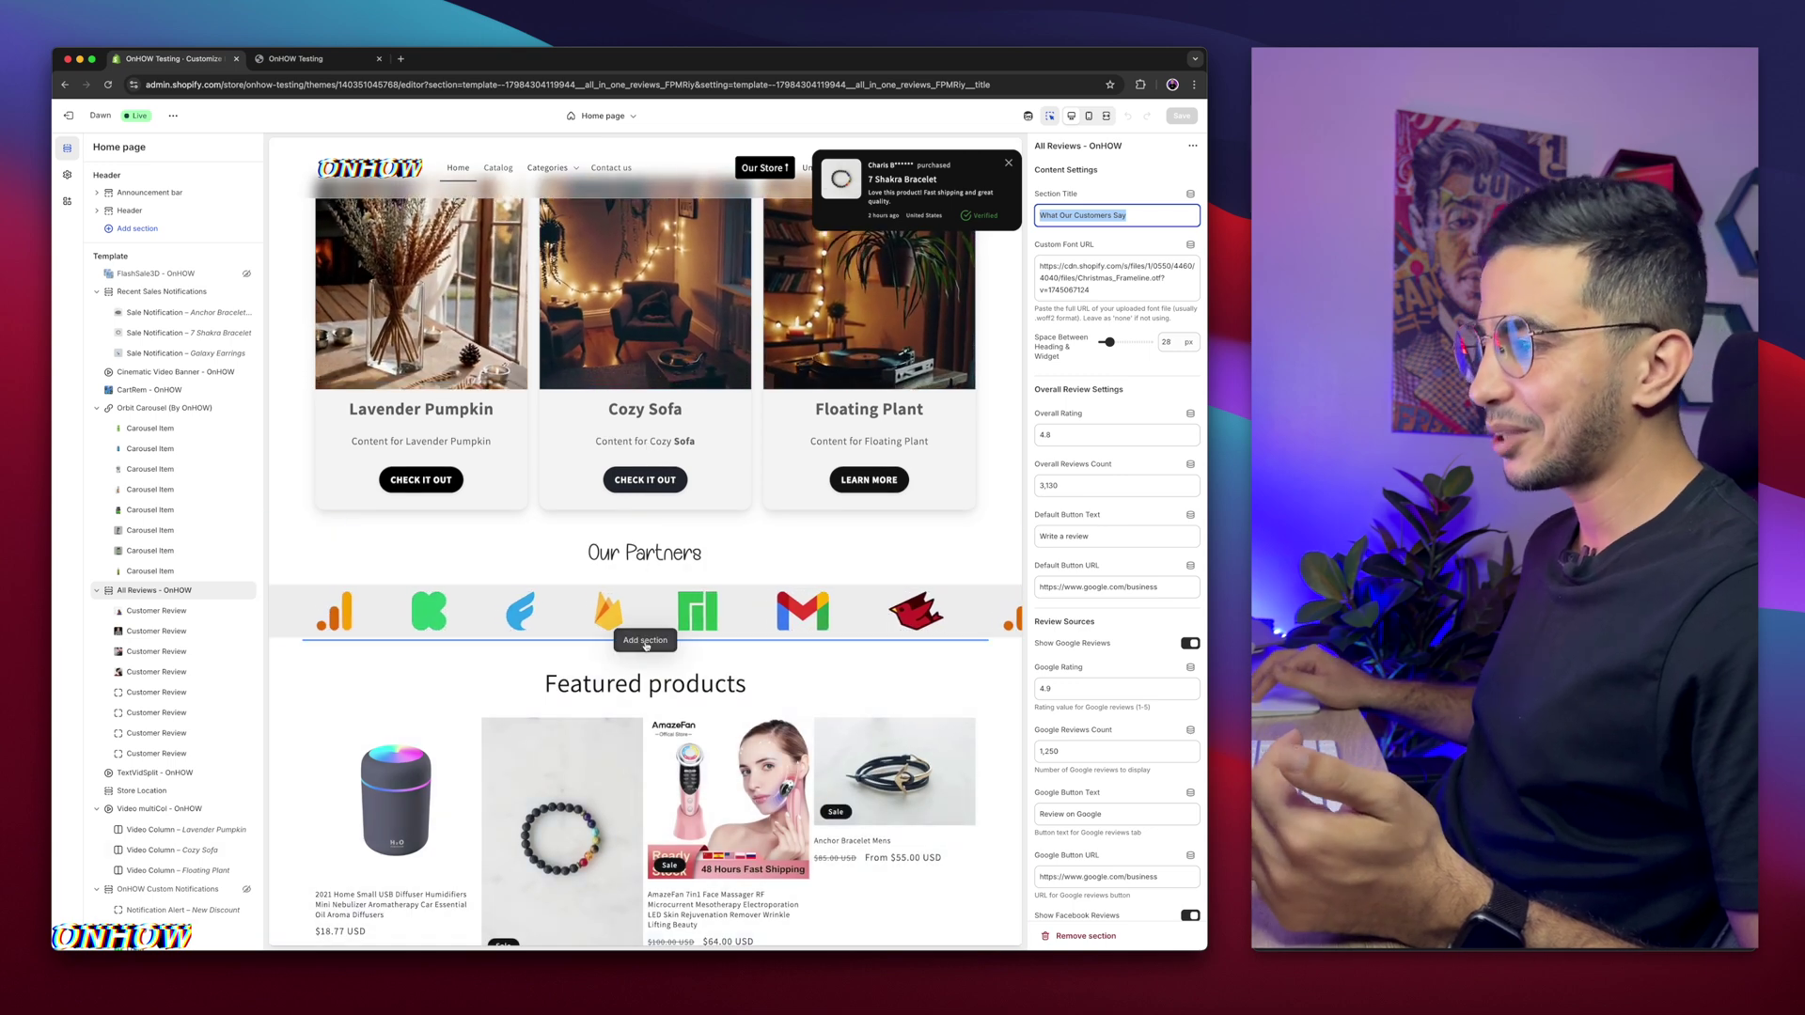
- Add an Orbit Carousel (By OnHOW) section below Our Partners, remove it, and select Circle Carousel
click(646, 641)
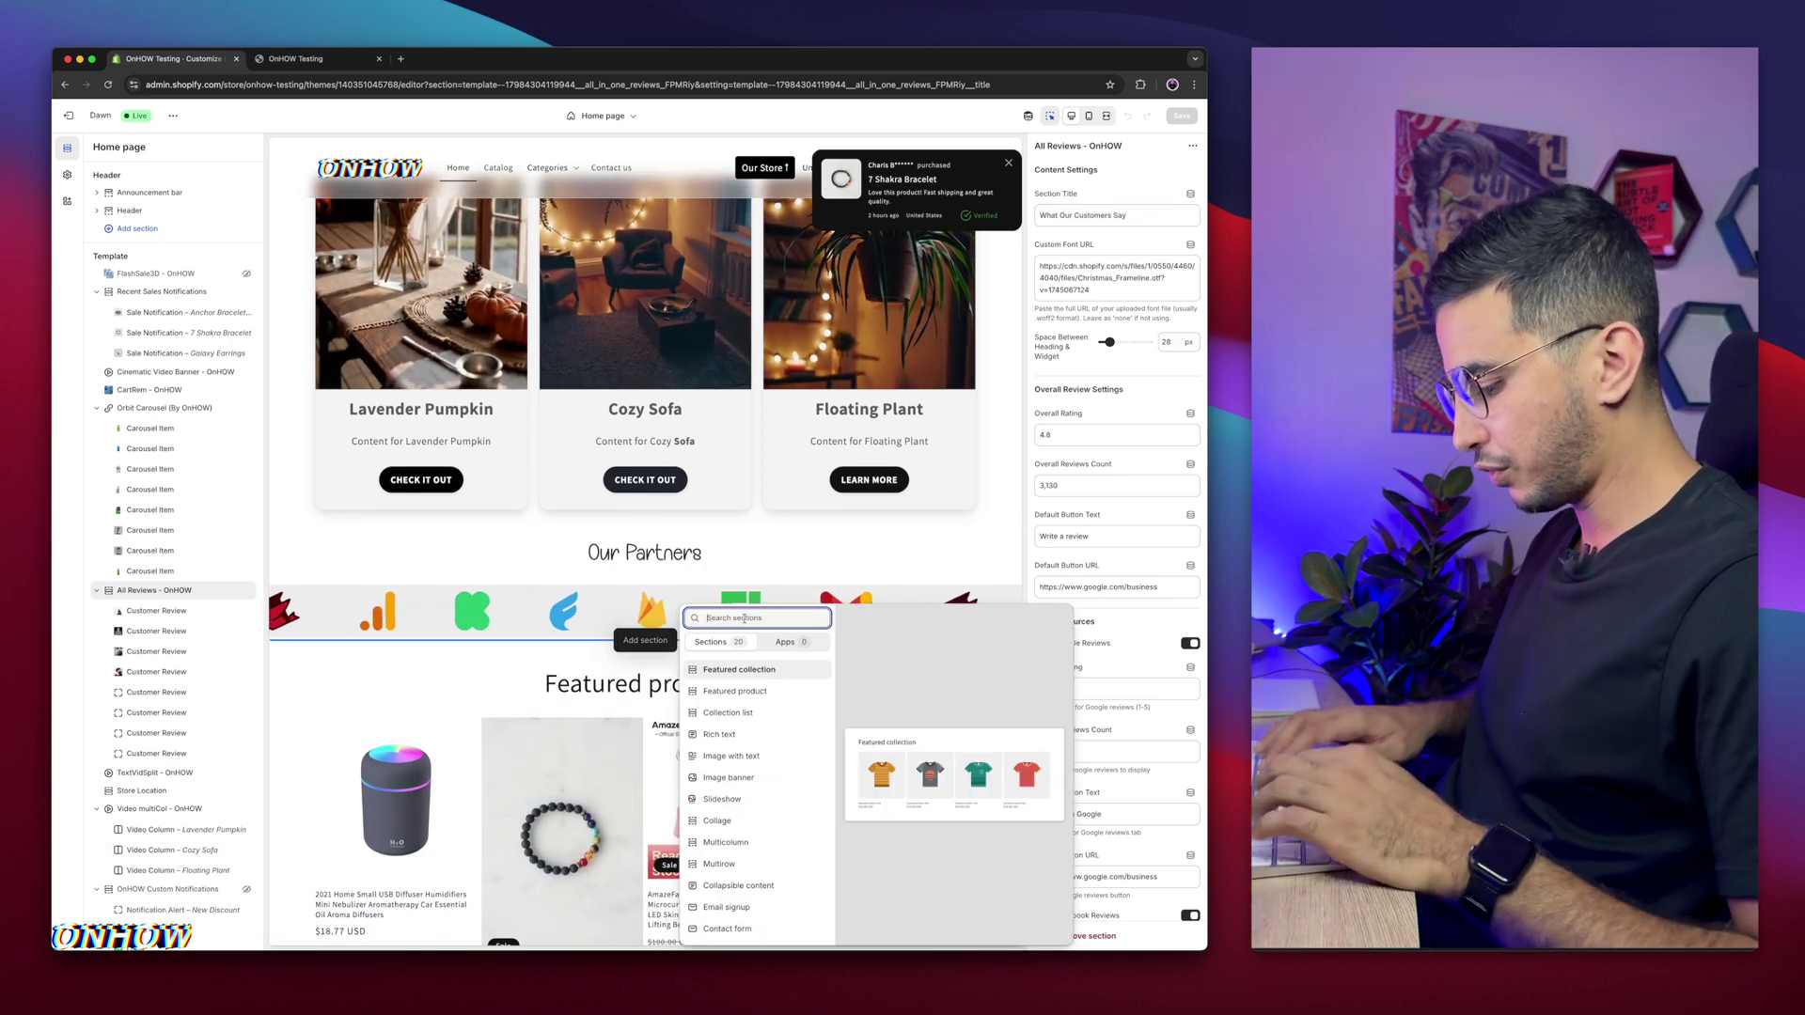
text(orbi)
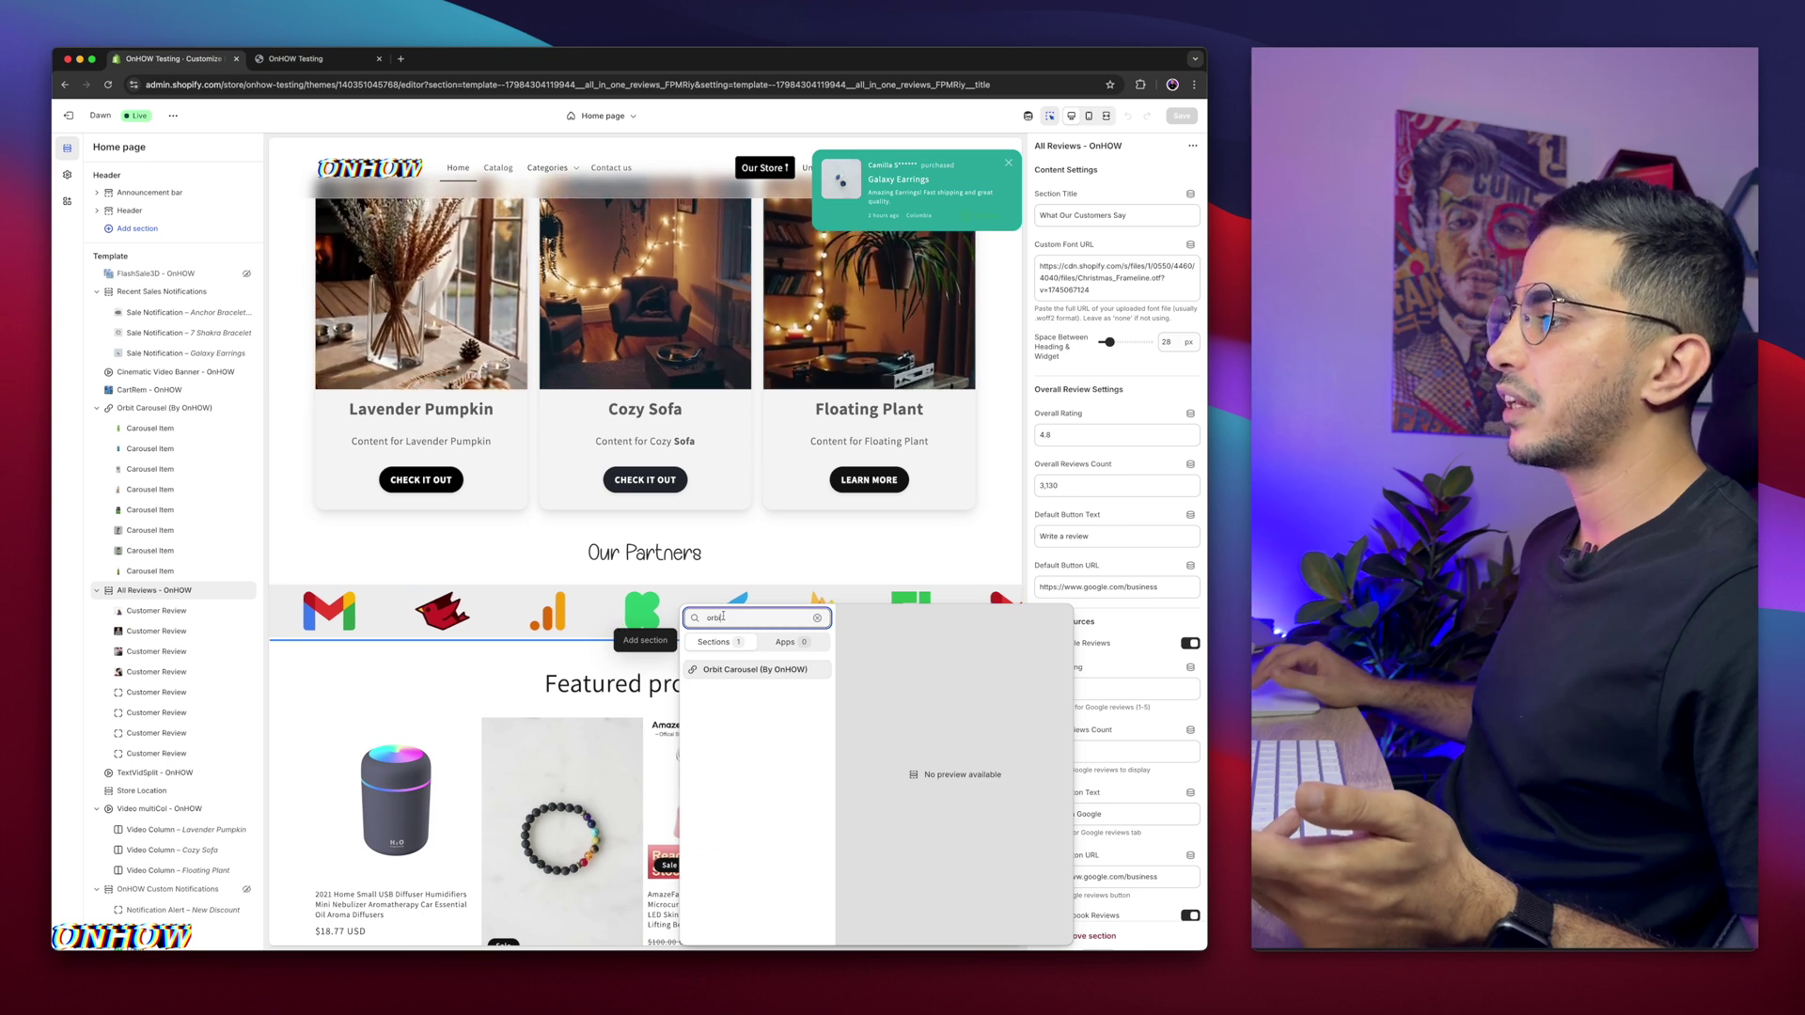
click(743, 670)
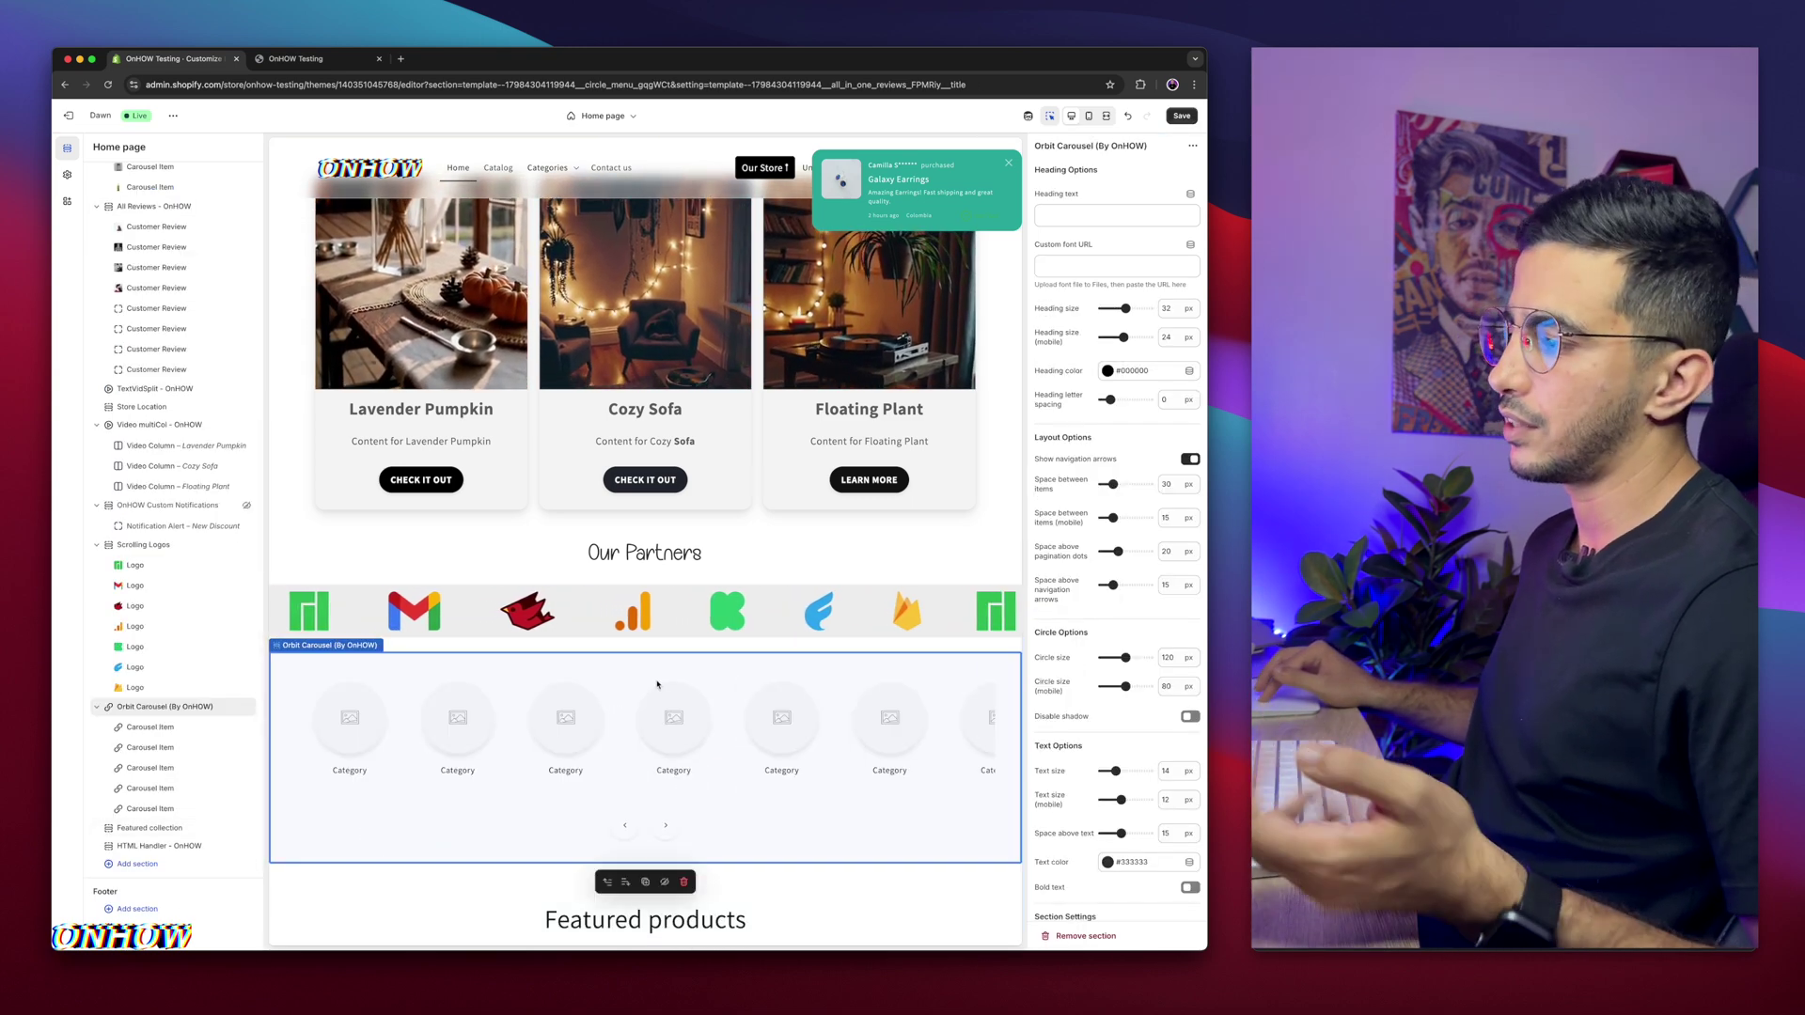
click(1194, 146)
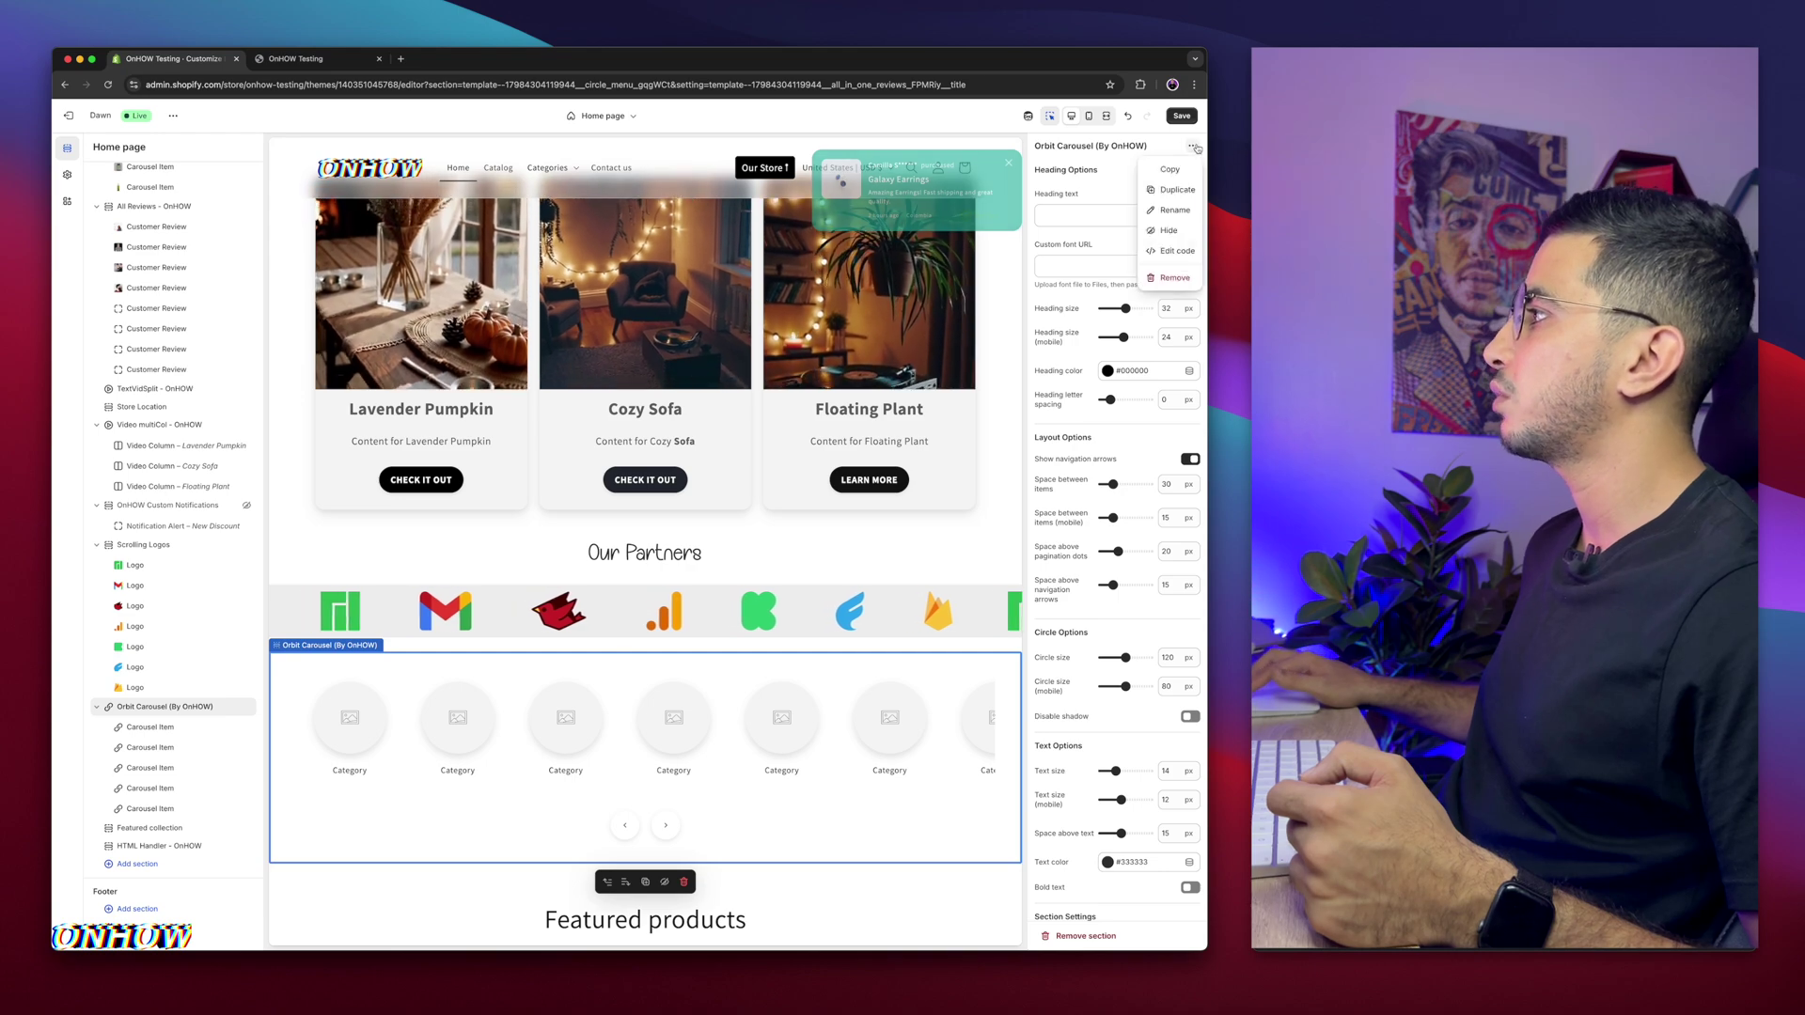
click(1162, 280)
scroll(558, 671, up, 15)
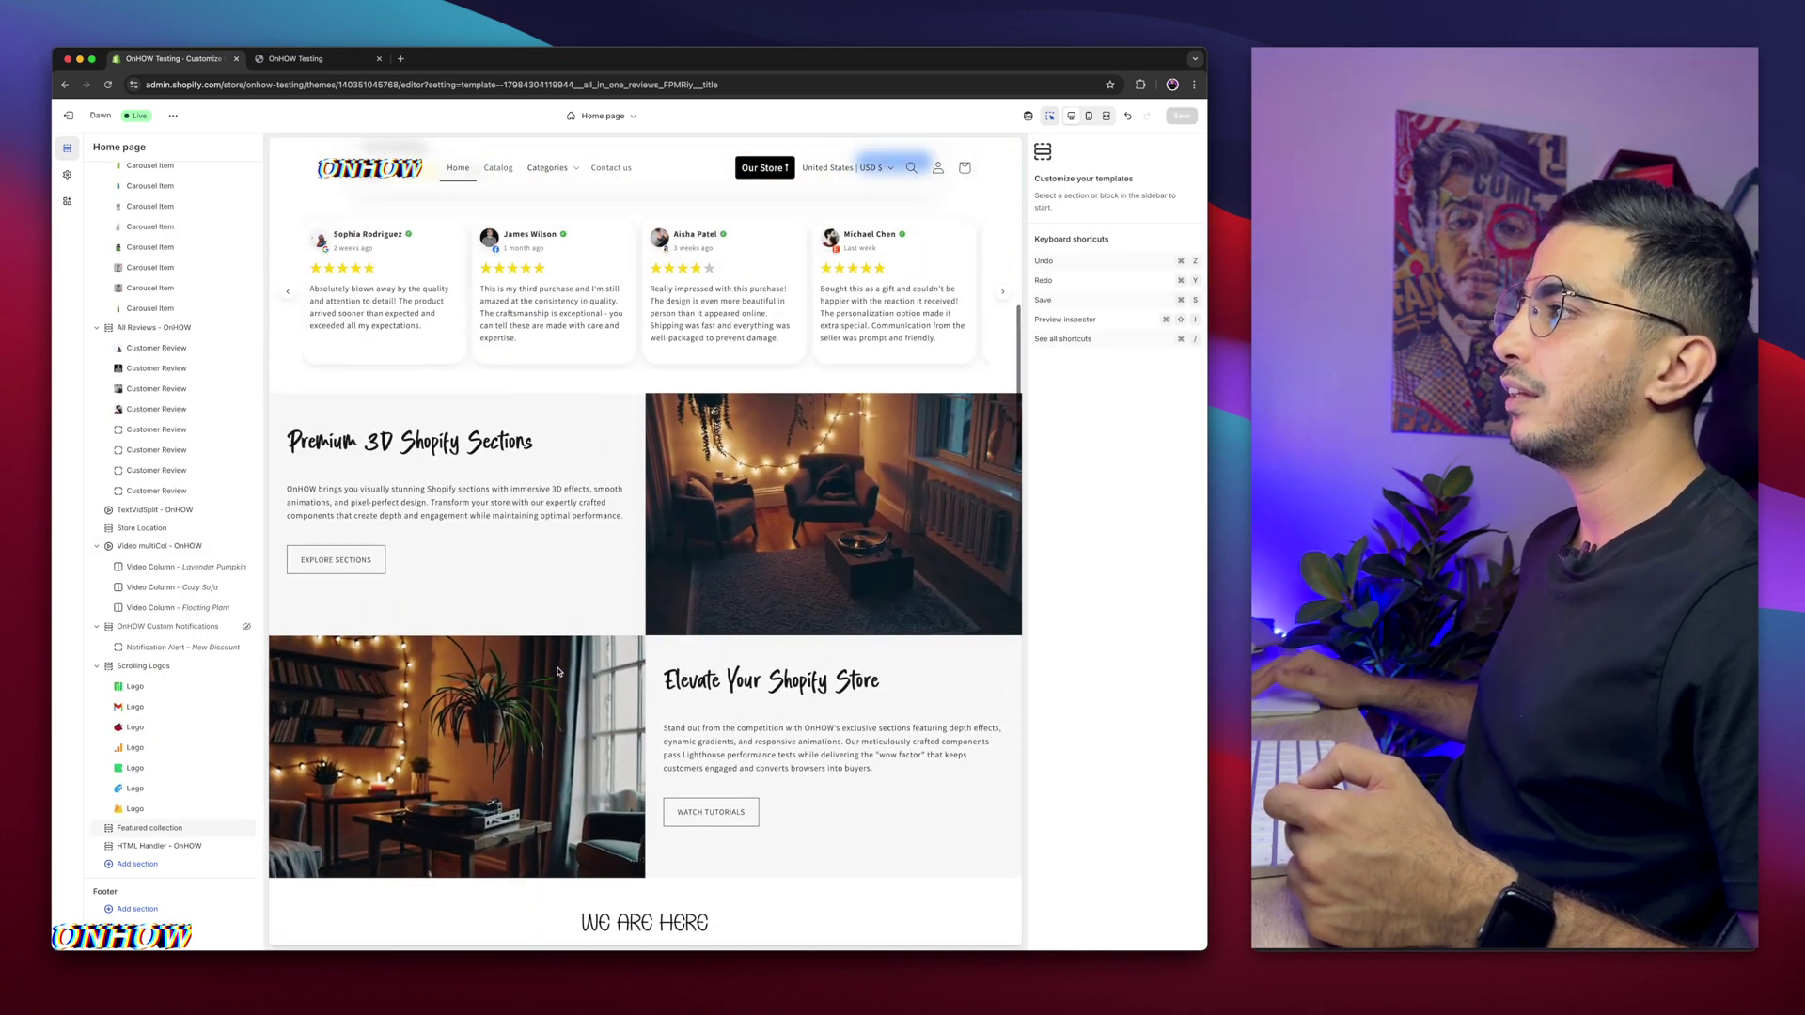
click(486, 455)
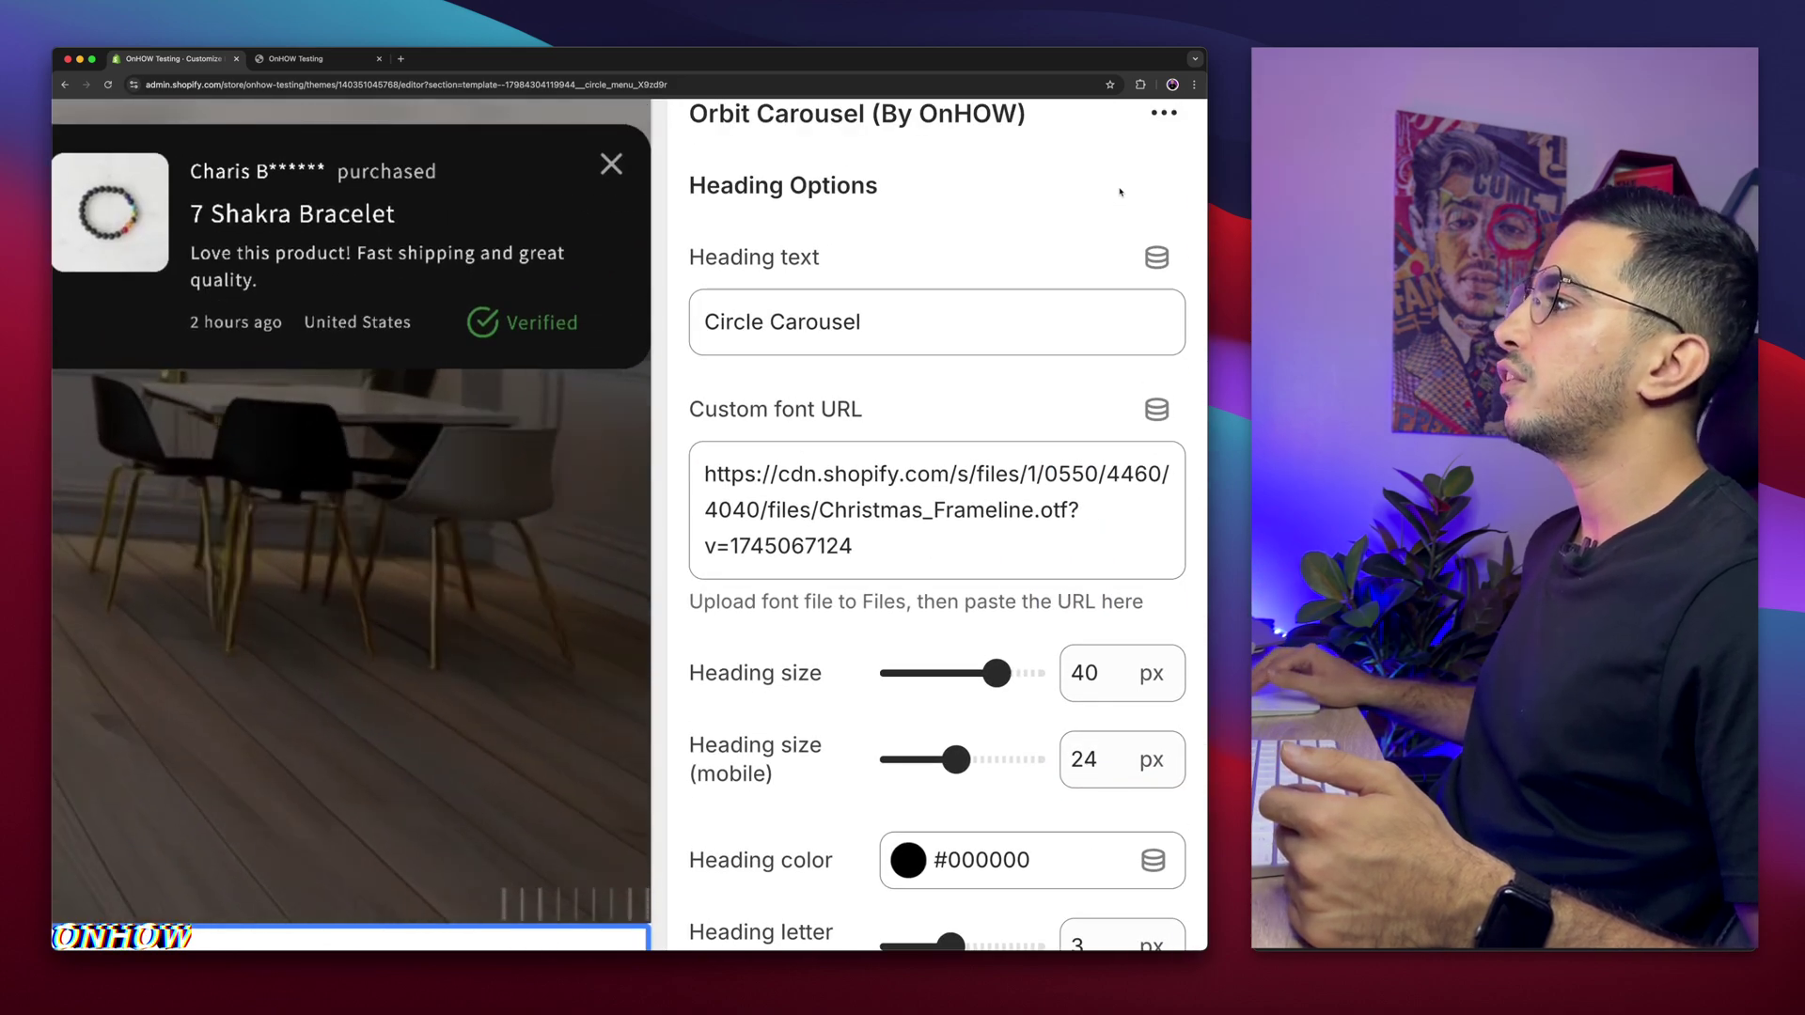
- Select the Circle Carousel heading text and focus the Custom font URL setting
triple_click(894, 315)
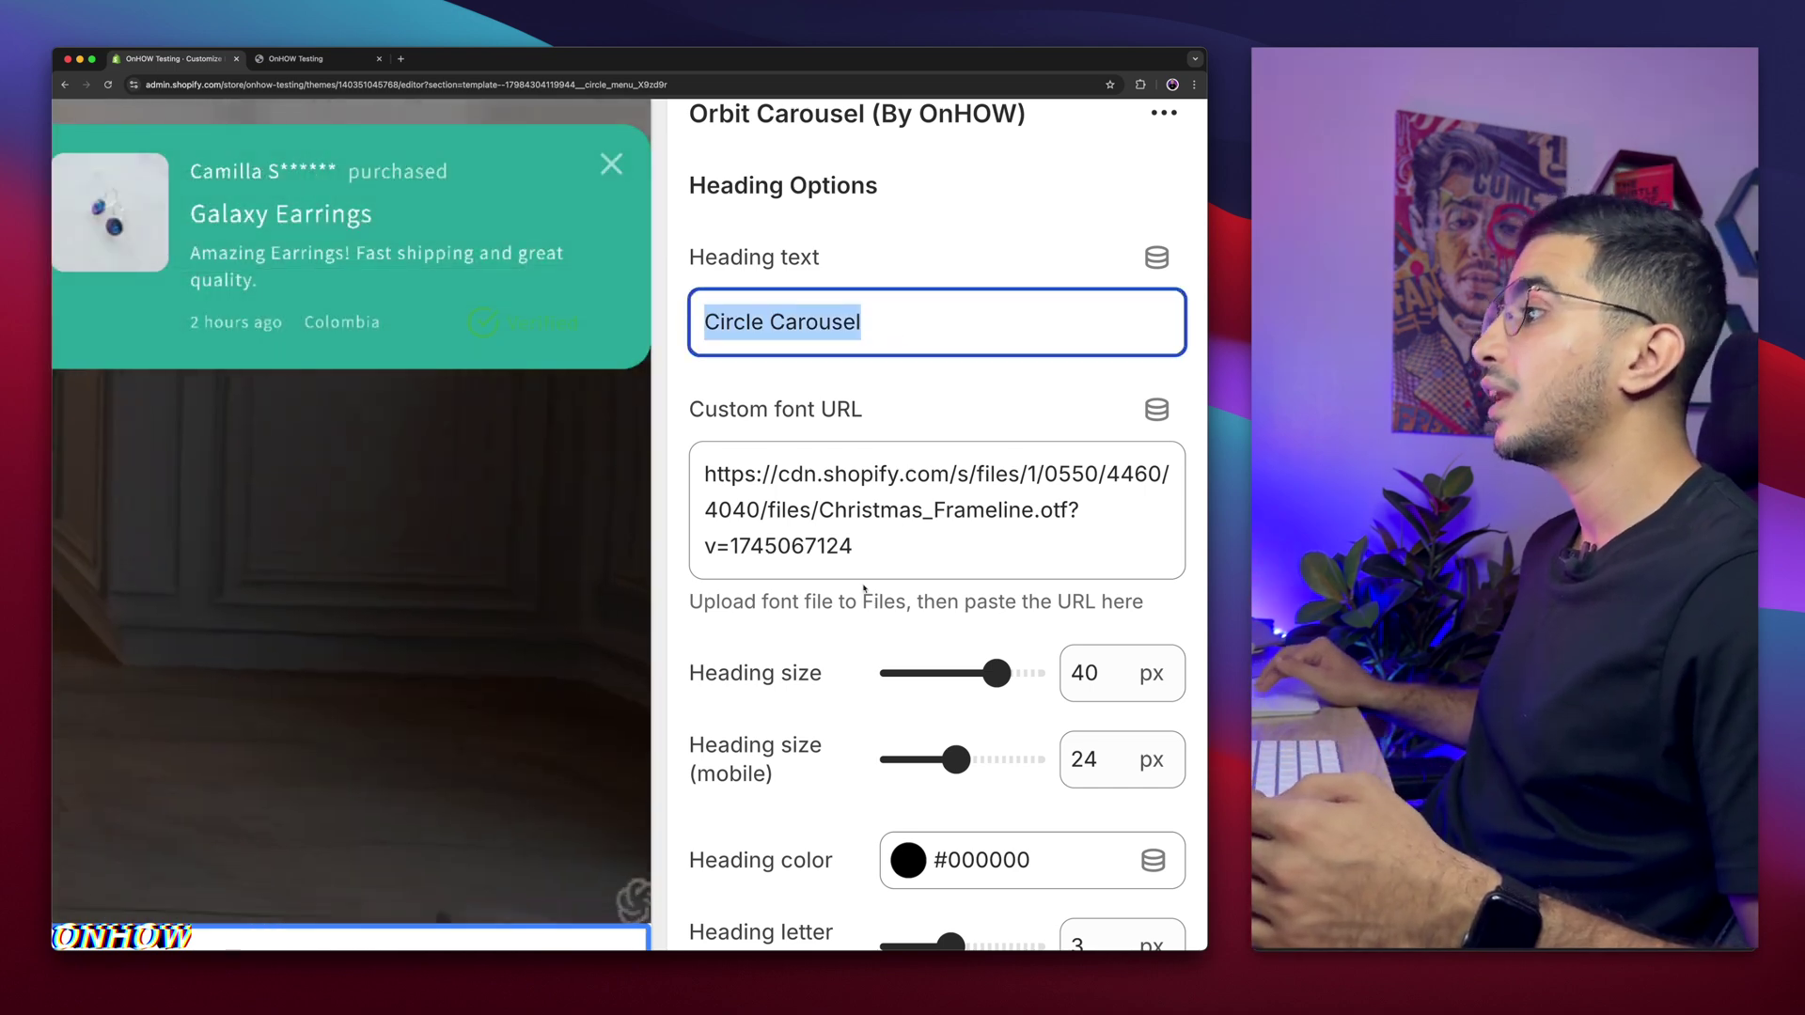
scroll(870, 564, down, 2)
click(882, 452)
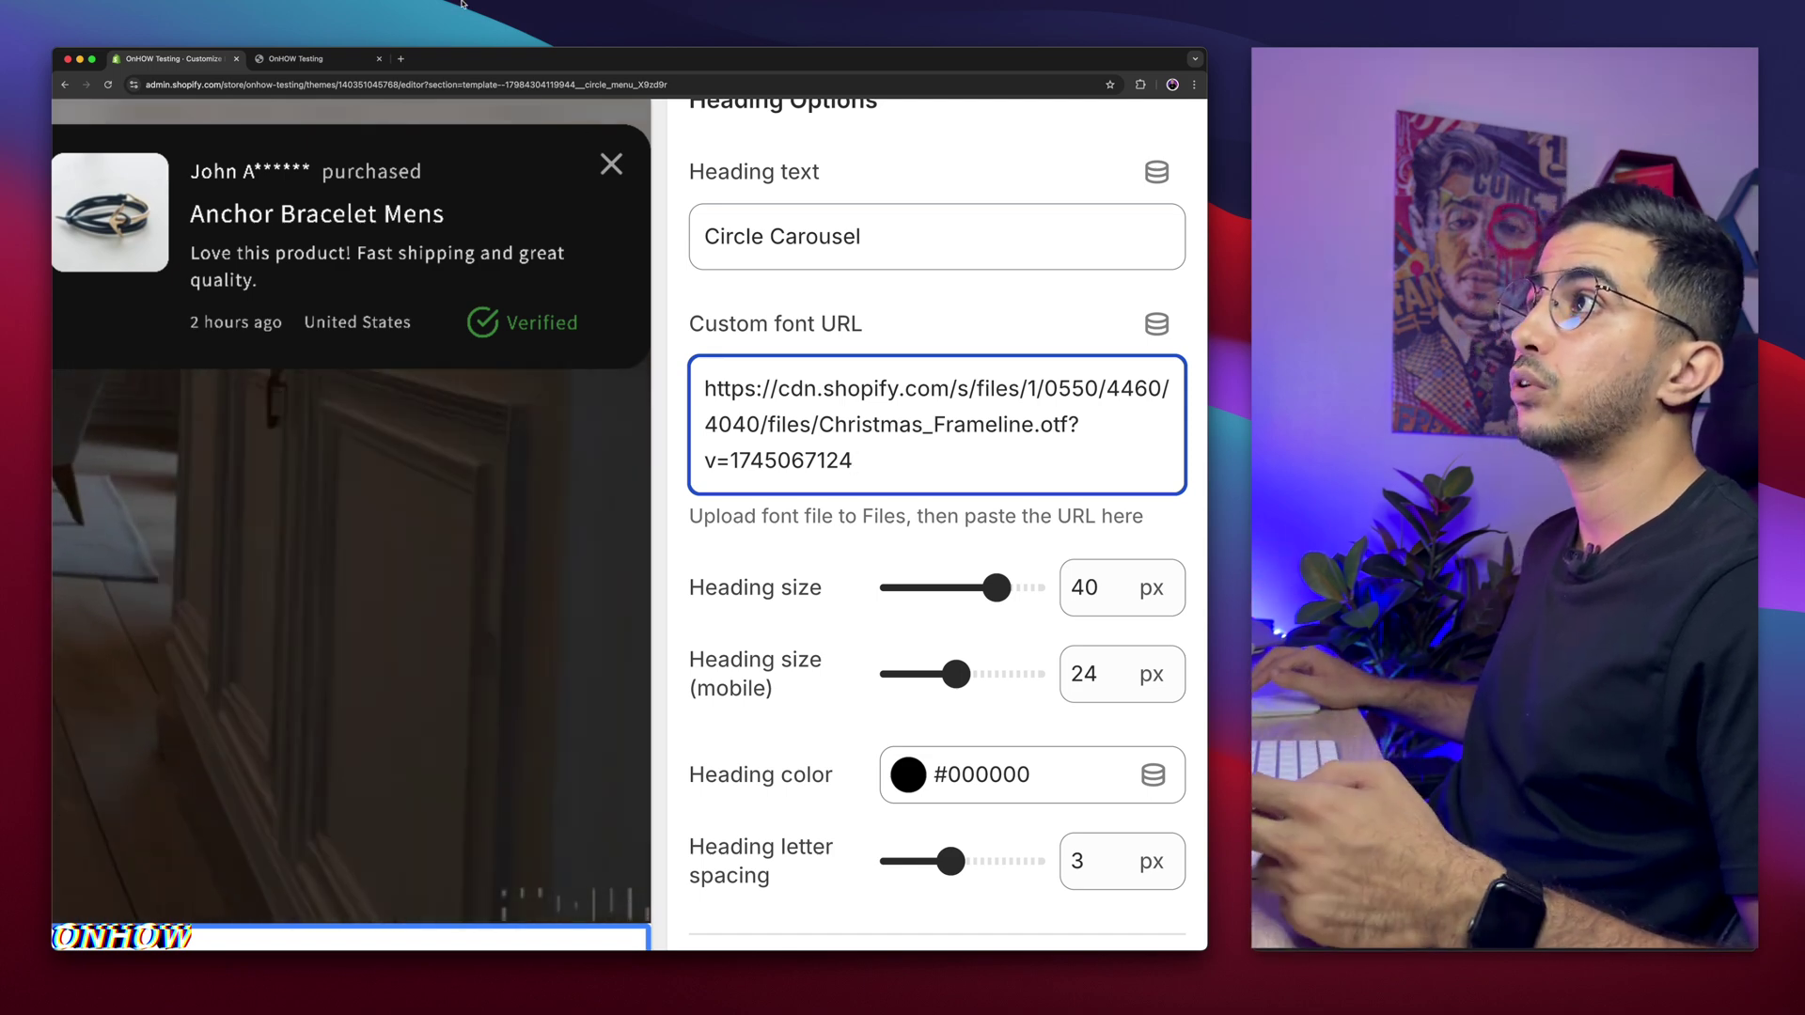
- Open the store's Content > Files list in a new admin tab, then return to the theme editor
key(super+t)
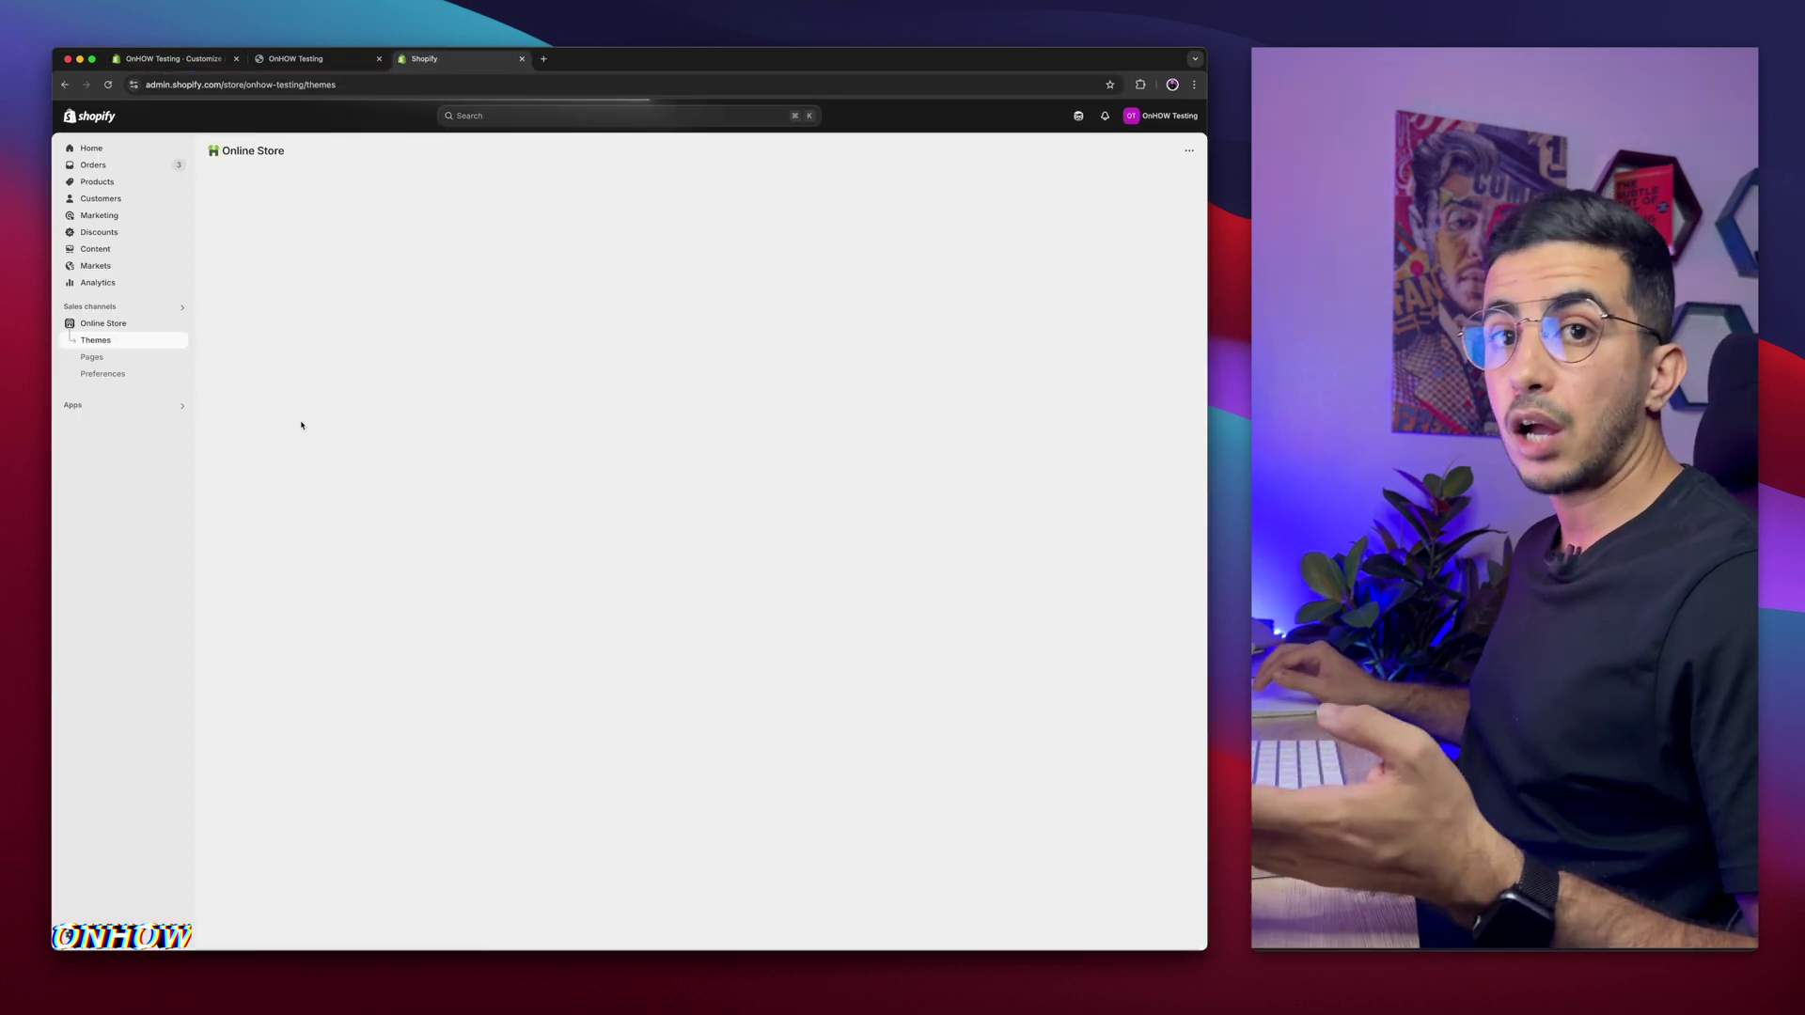
click(120, 249)
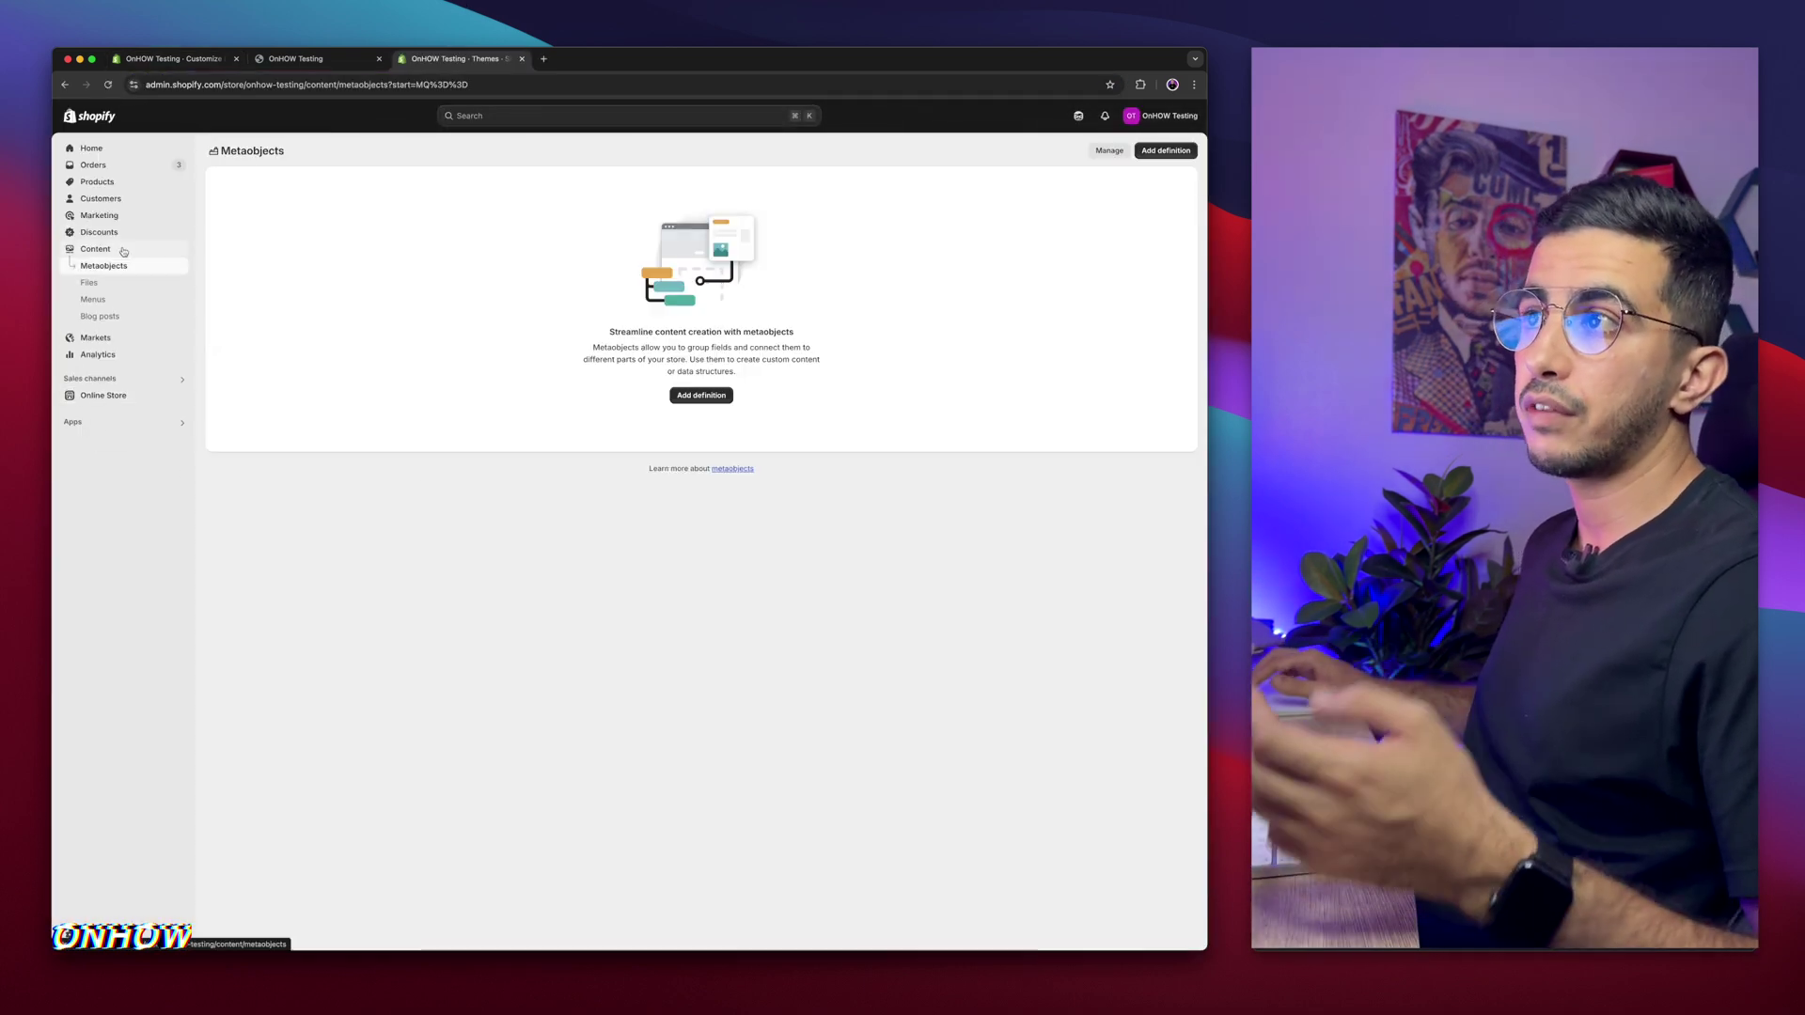
click(91, 283)
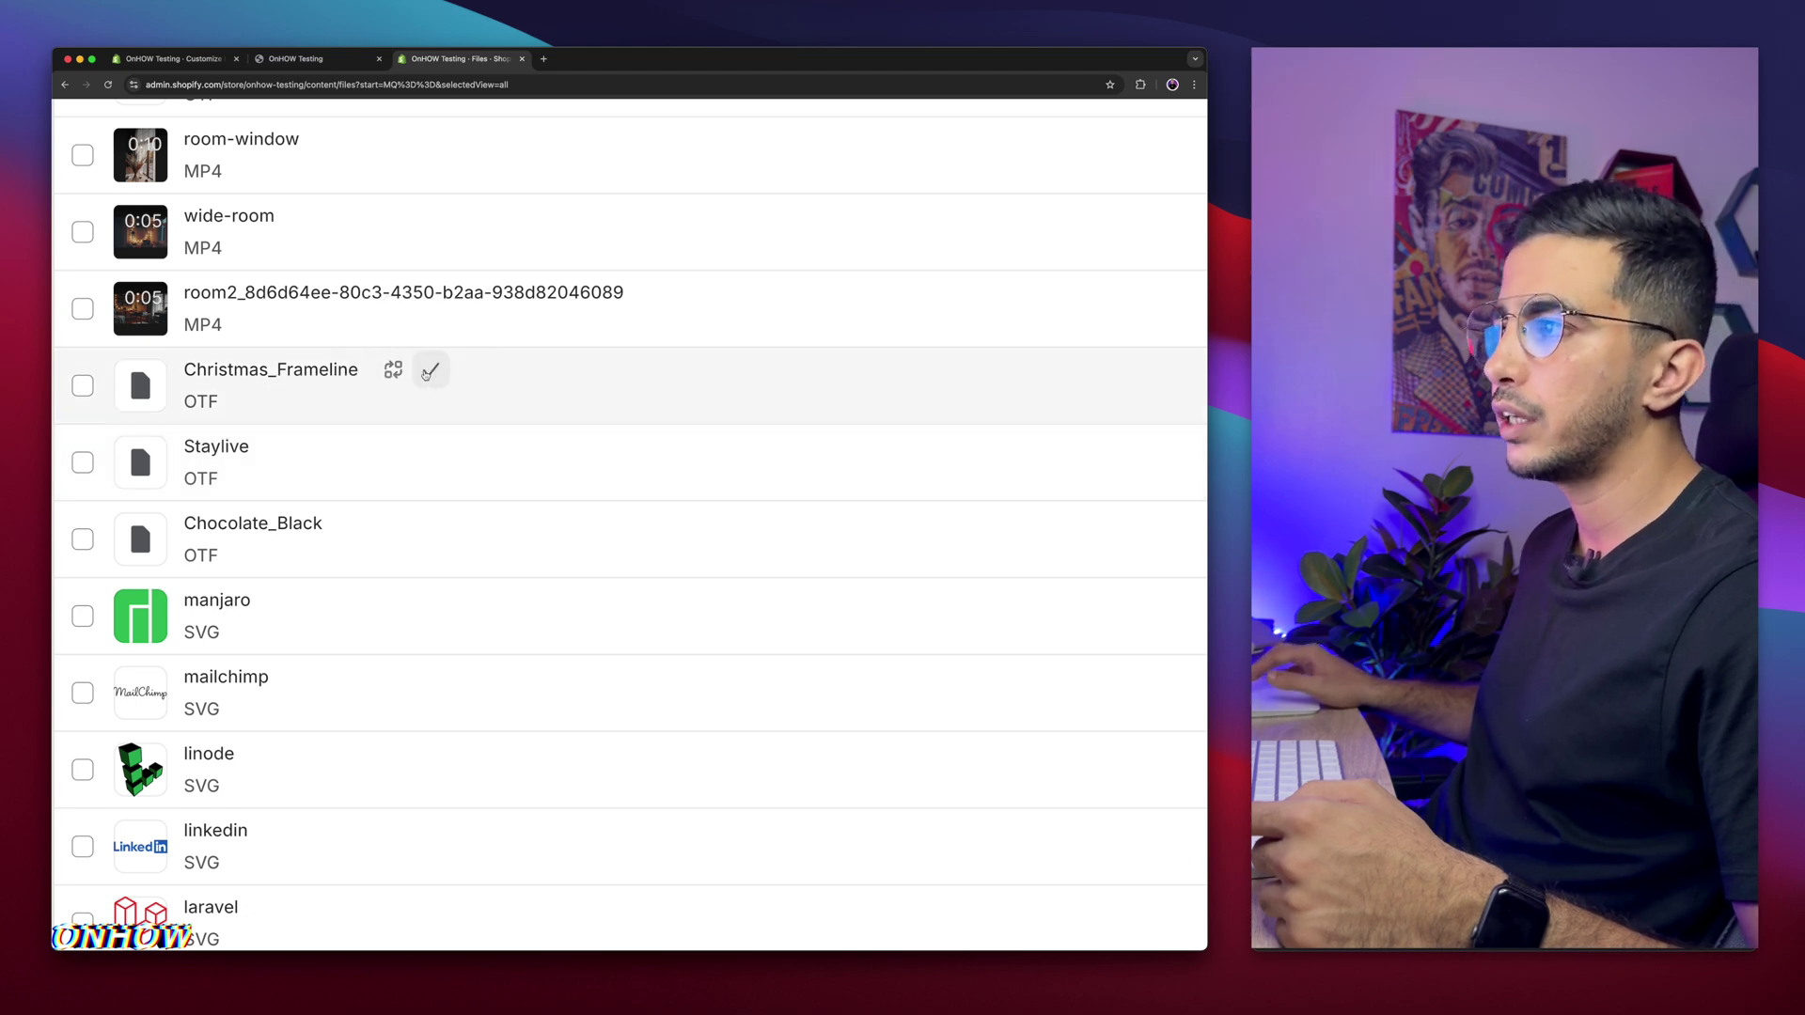
click(178, 58)
- Paste the Christmas_Frameline.otf file link into the Custom font URL and highlight the Heading size setting
triple_click(1036, 446)
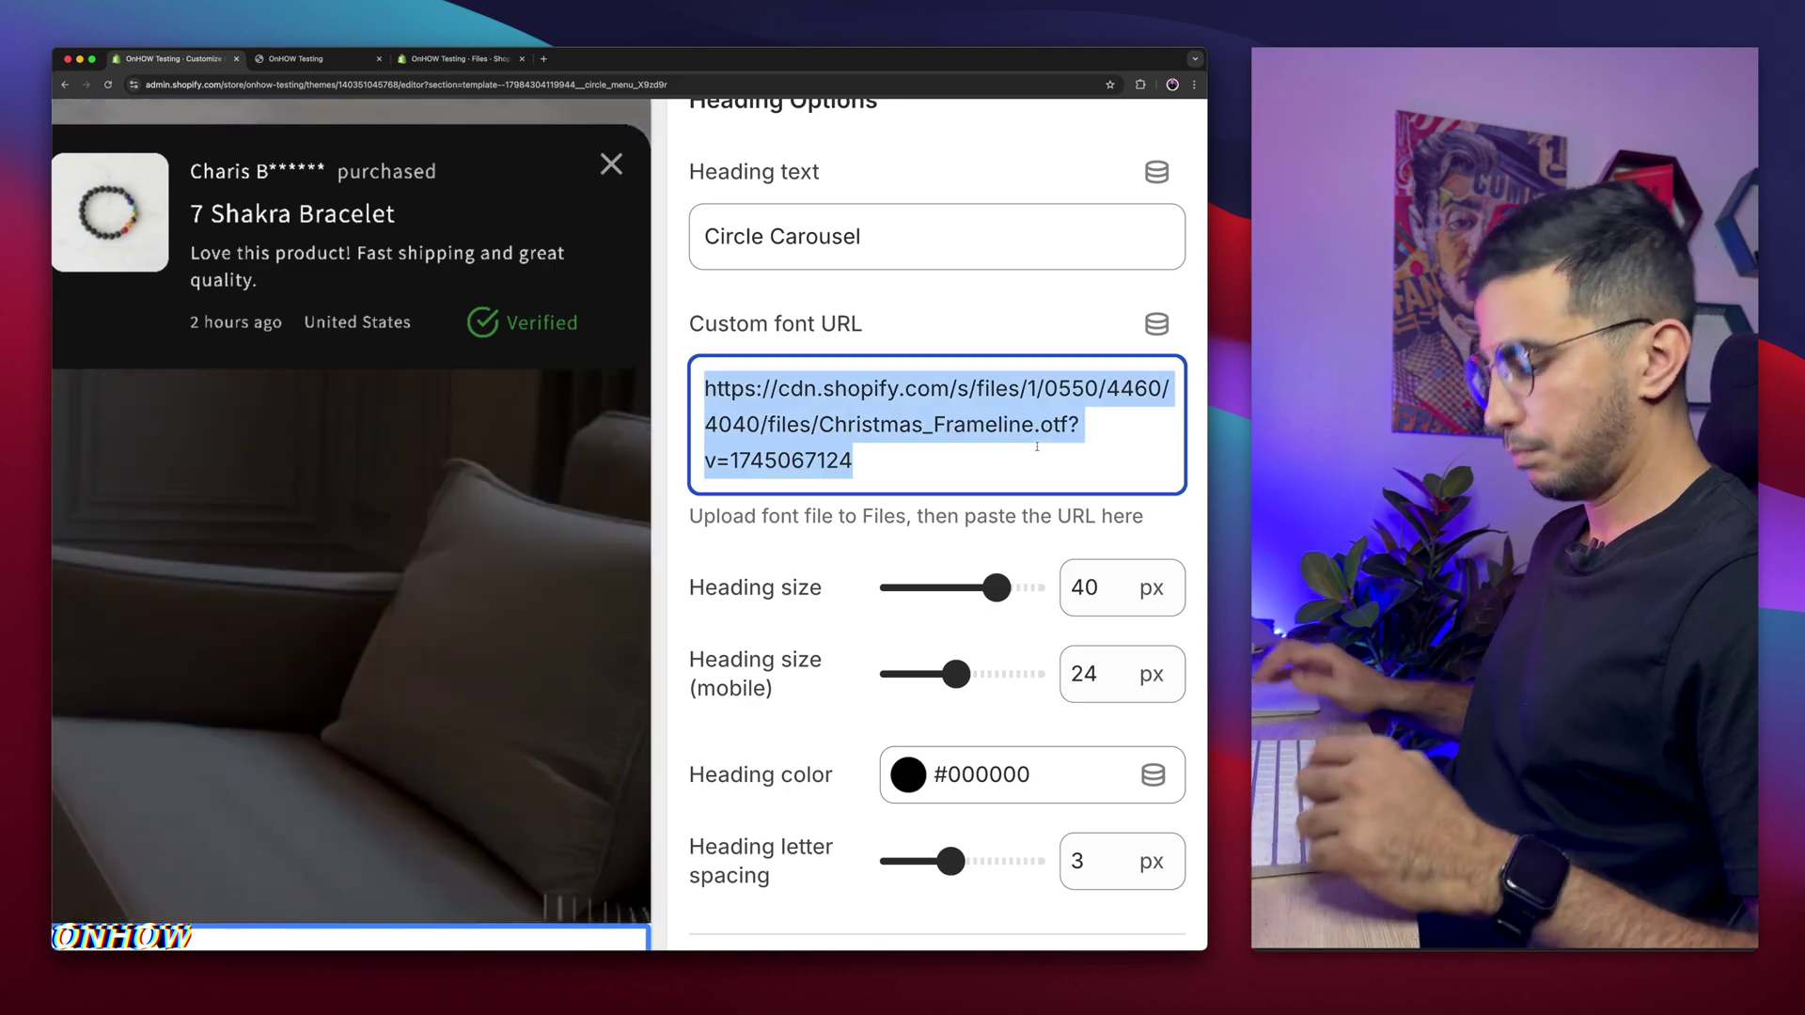
key(super+v)
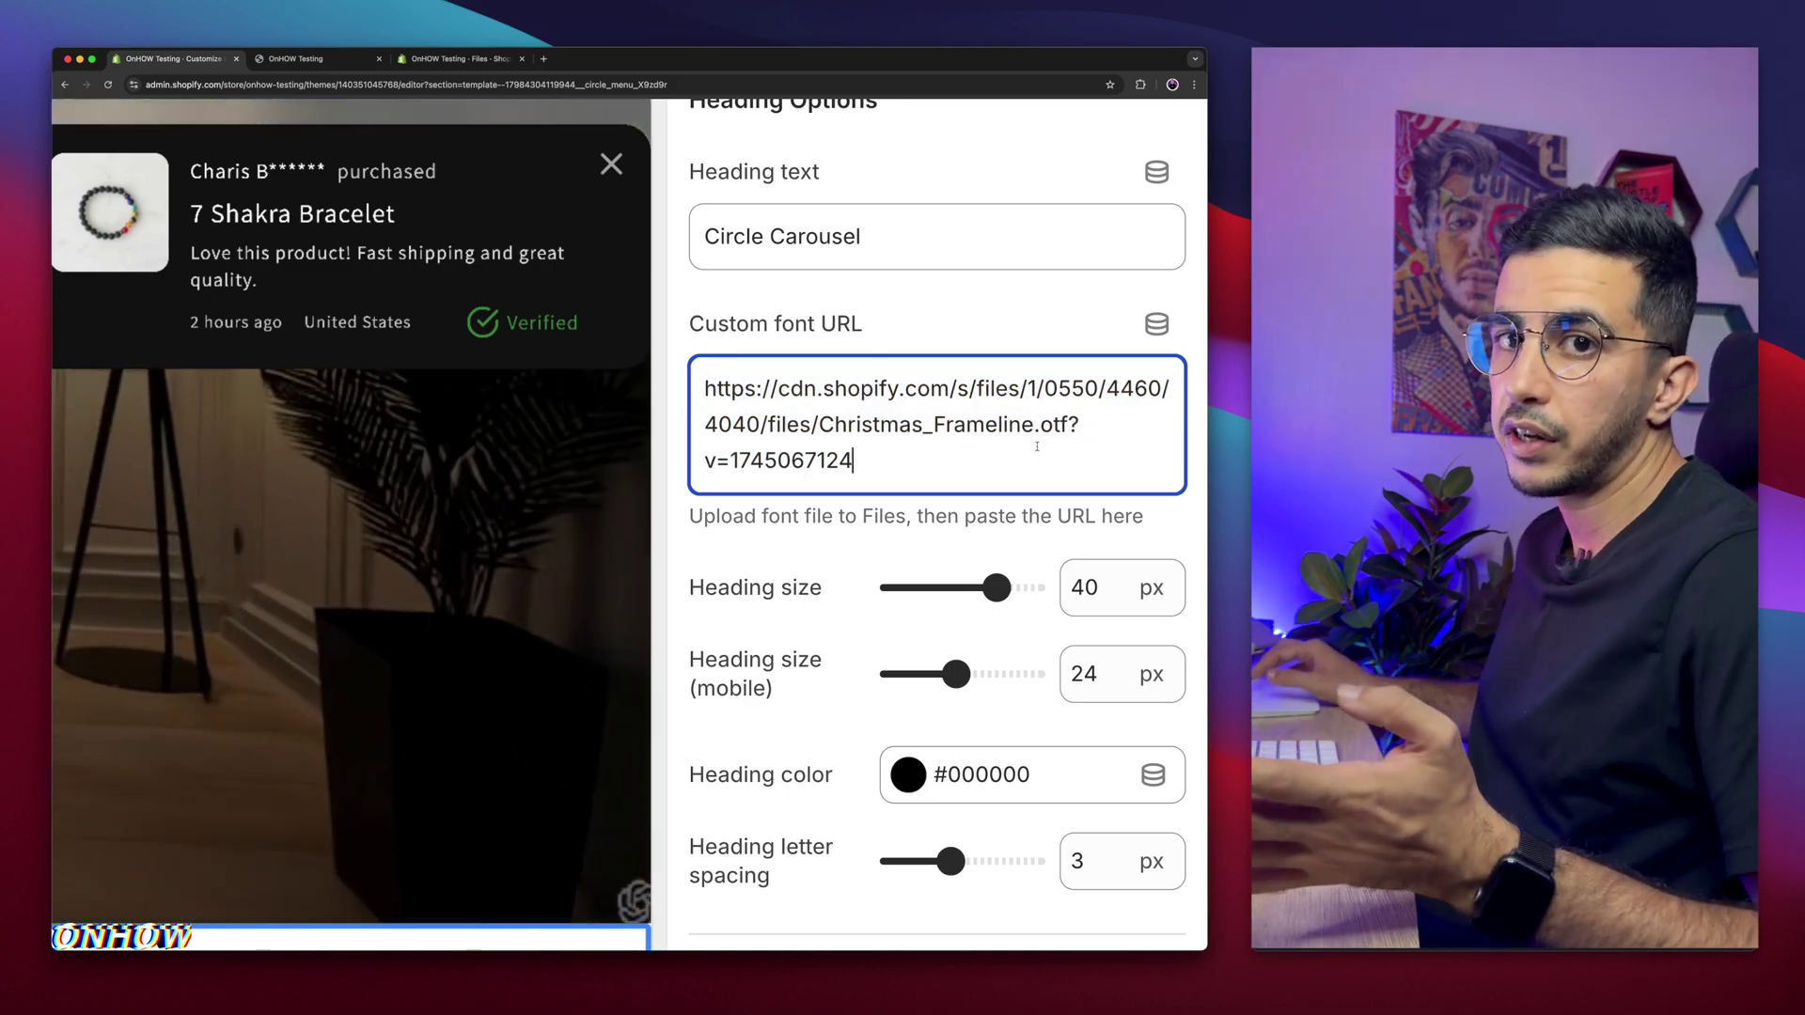
scroll(688, 448, down, 3)
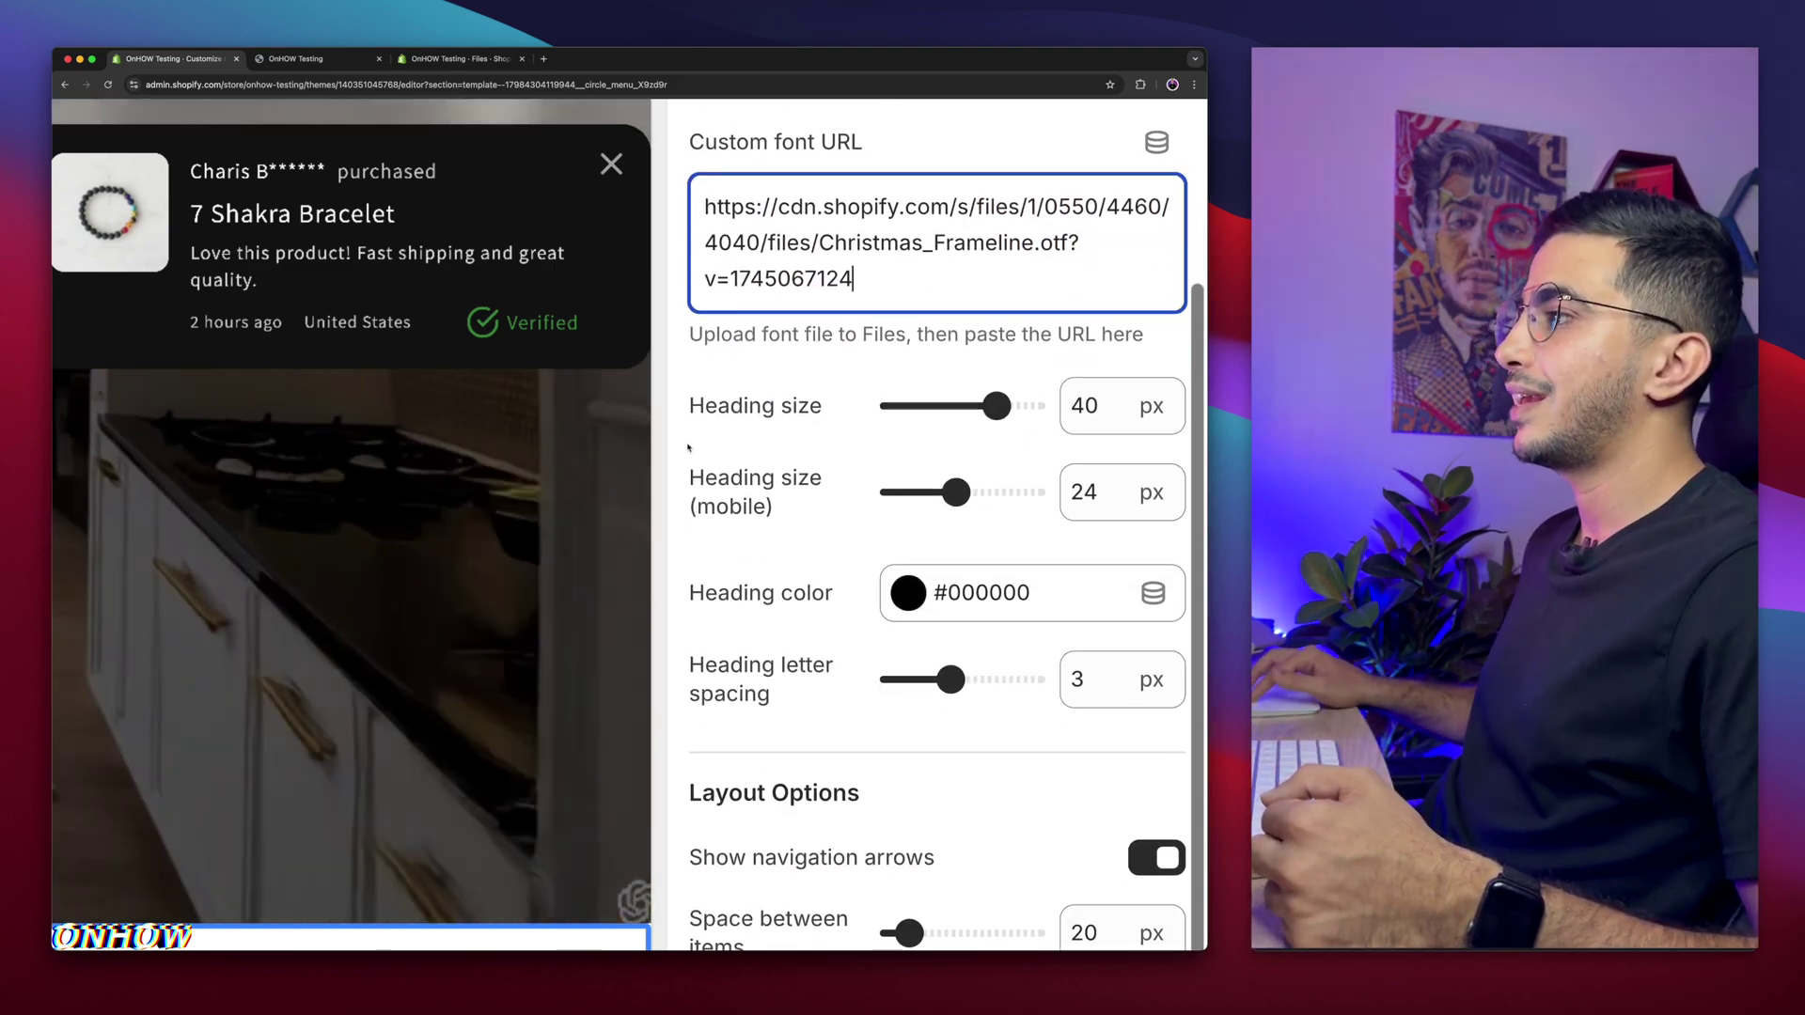
drag(689, 405, 830, 410)
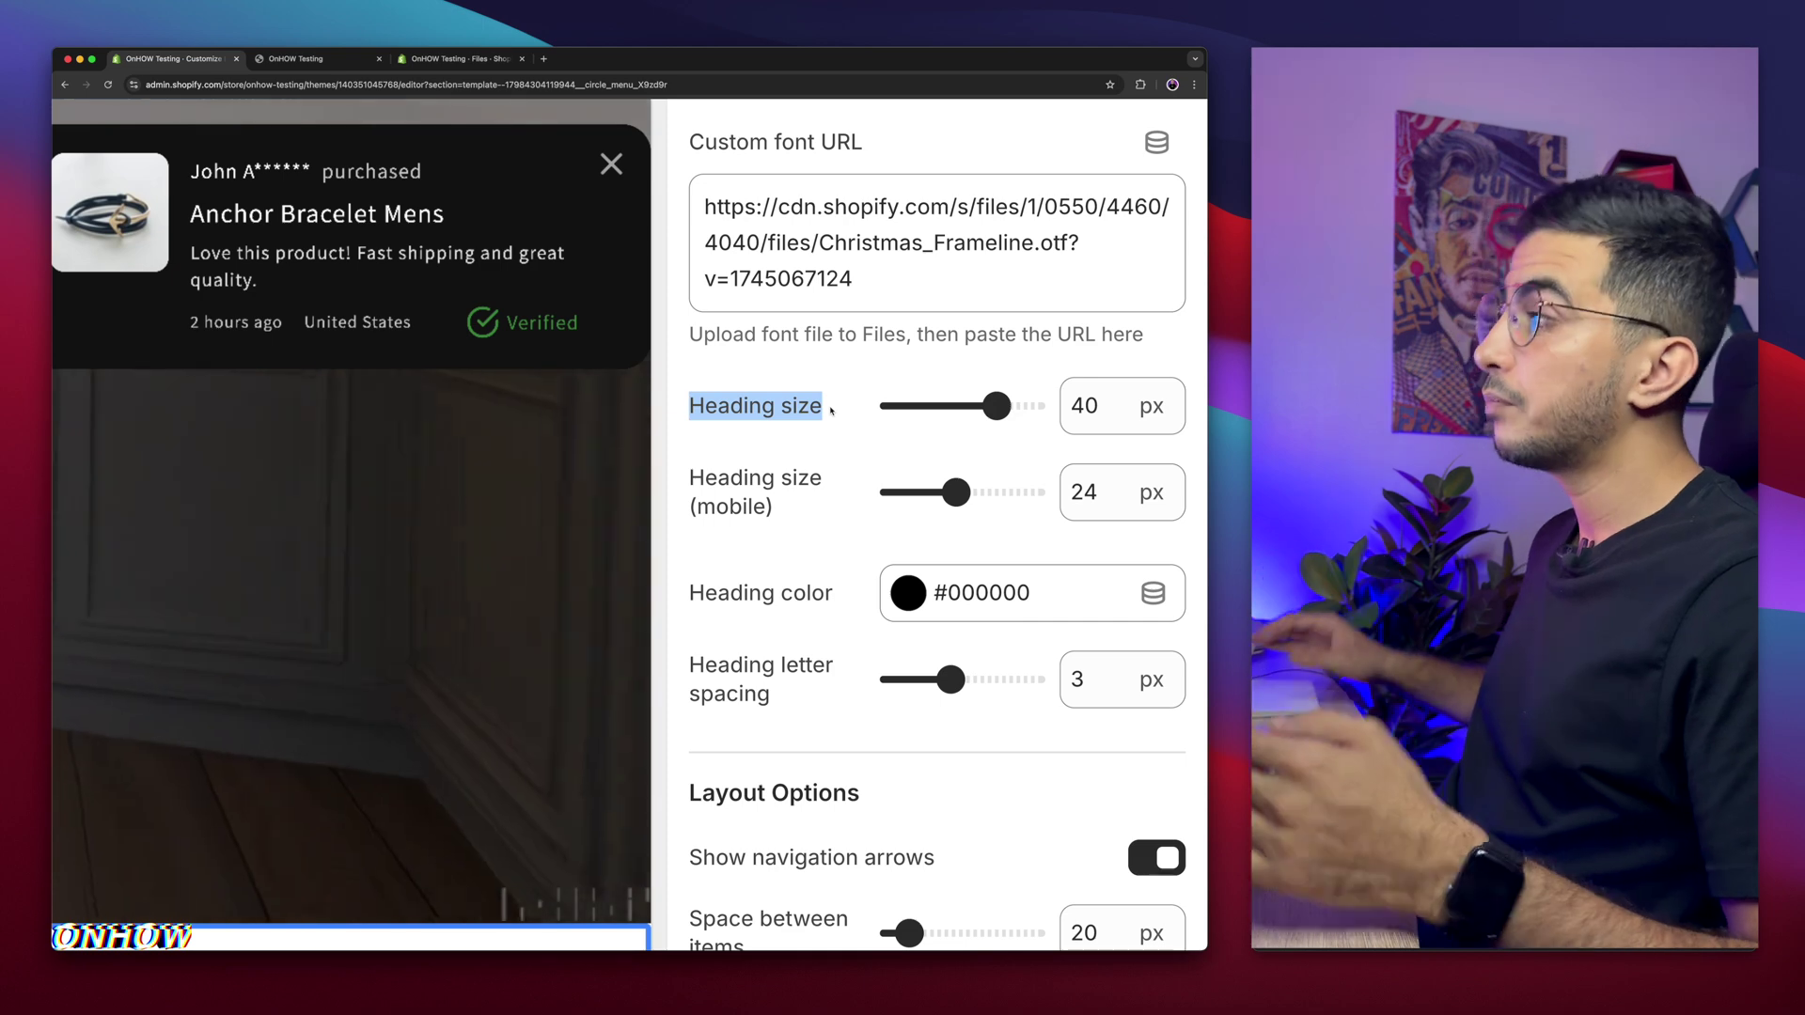
- Review the heading size and mobile heading size settings, and set heading letter spacing to 7 px
click(831, 409)
triple_click(762, 492)
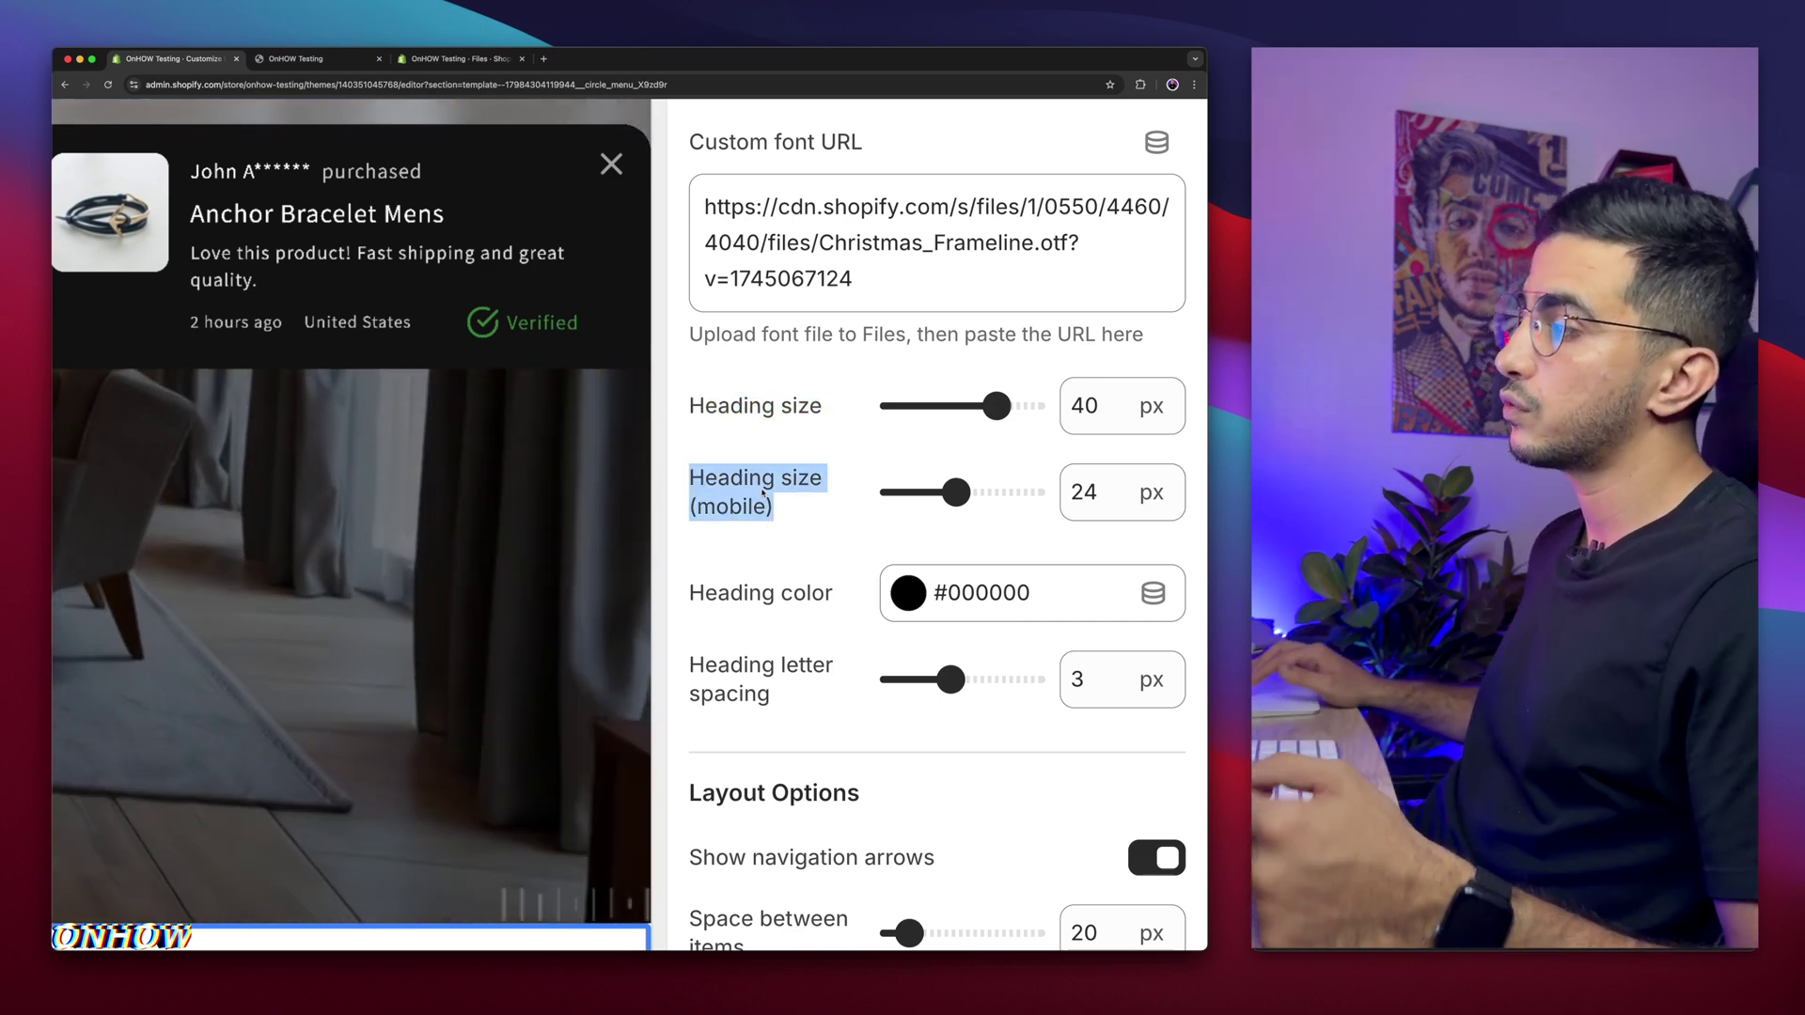
scroll(799, 451, down, 3)
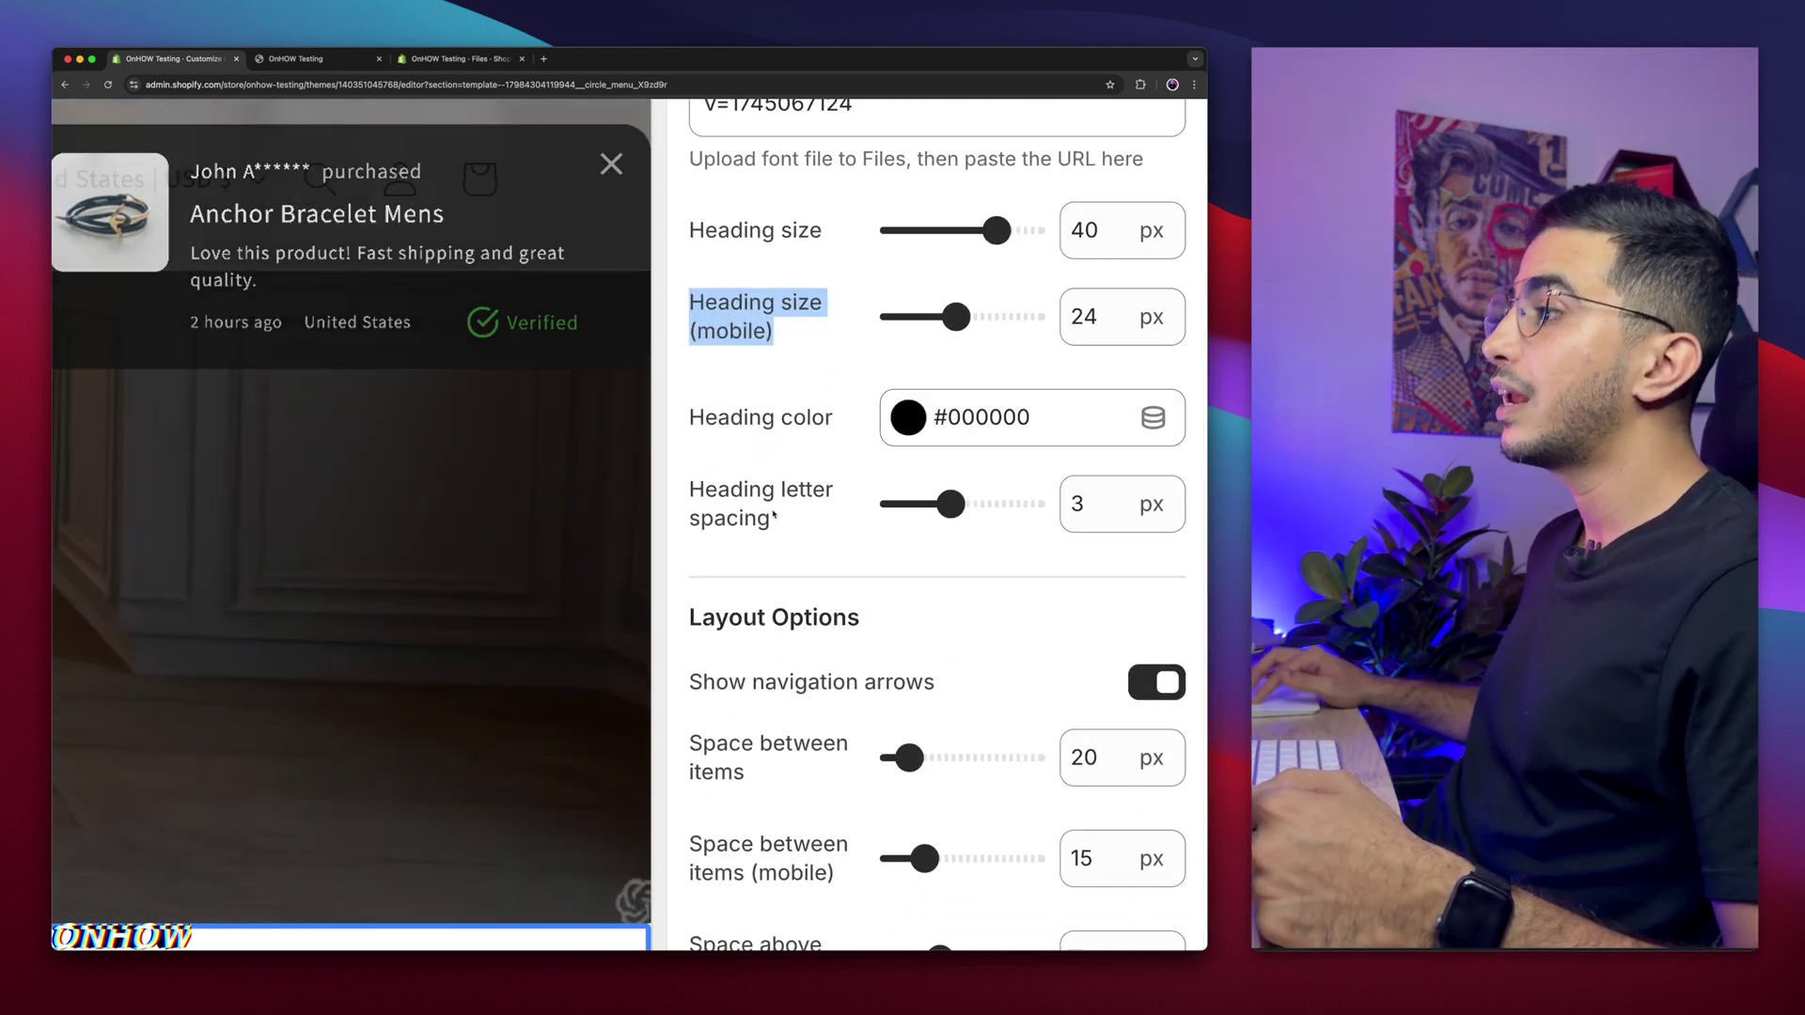
drag(688, 480, 822, 549)
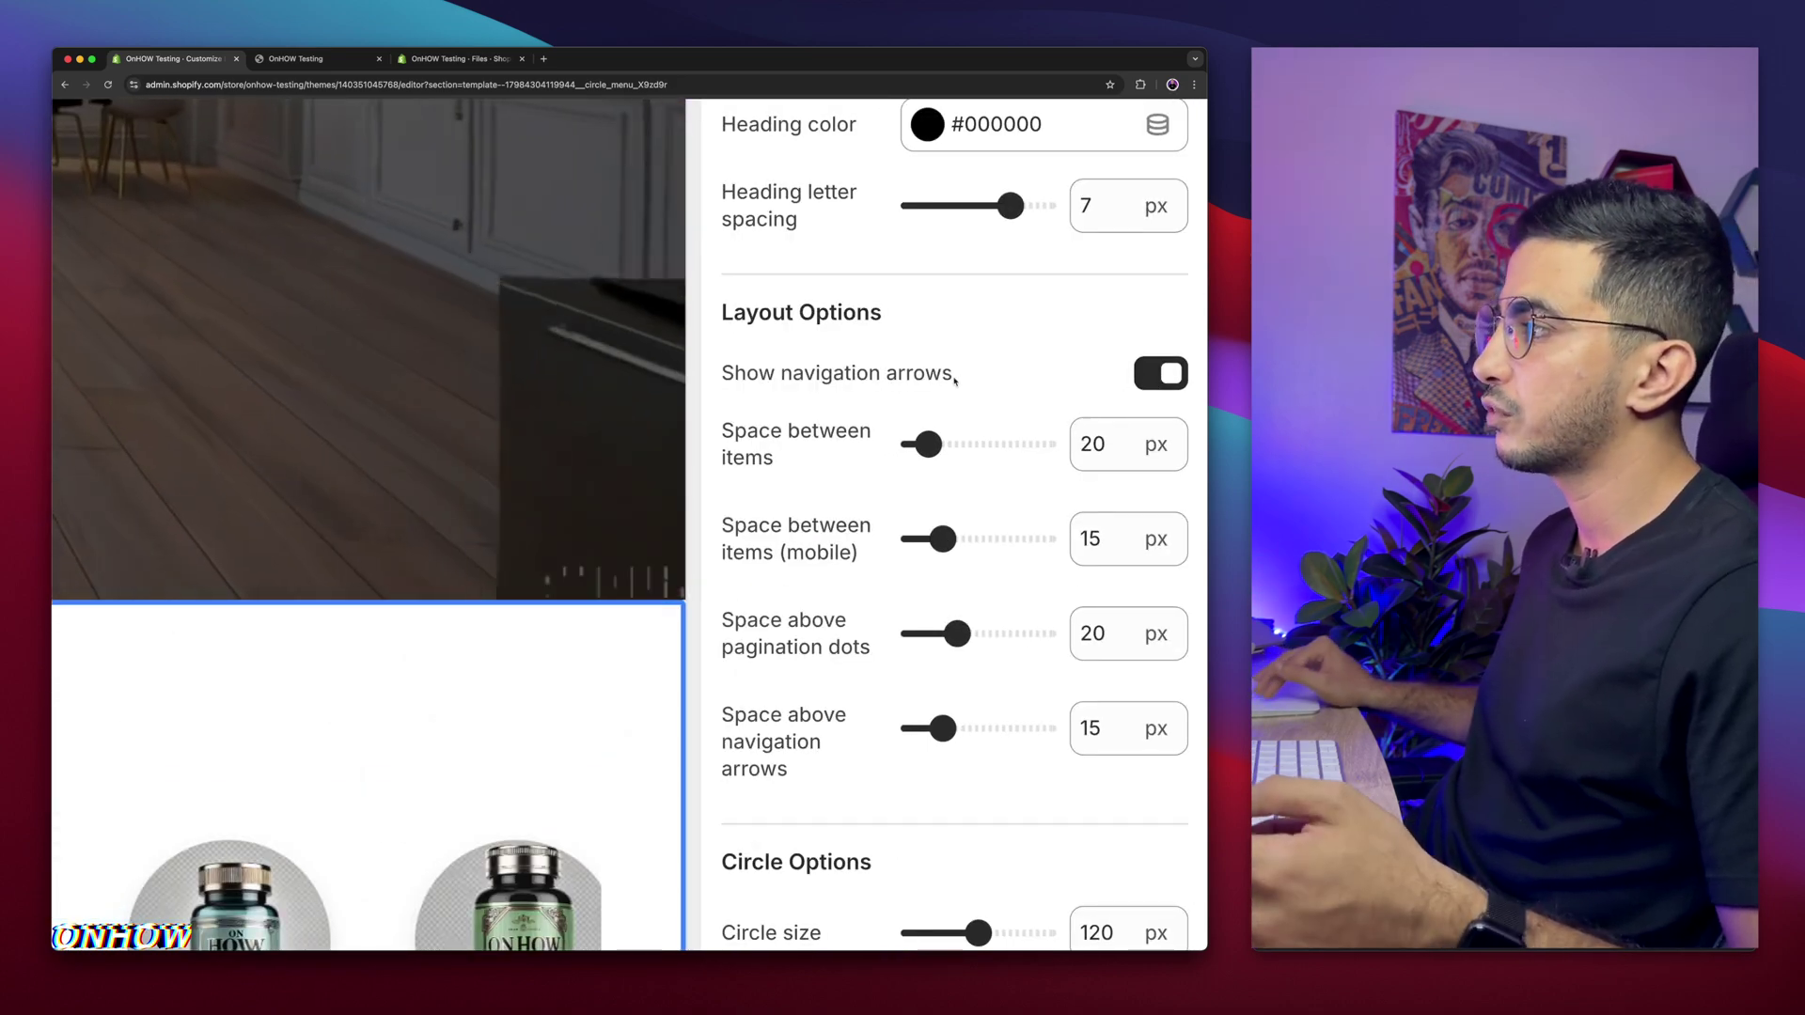
- Review and adjust the Space between items setting for the carousel
scroll(954, 381, down, 2)
drag(719, 329, 794, 372)
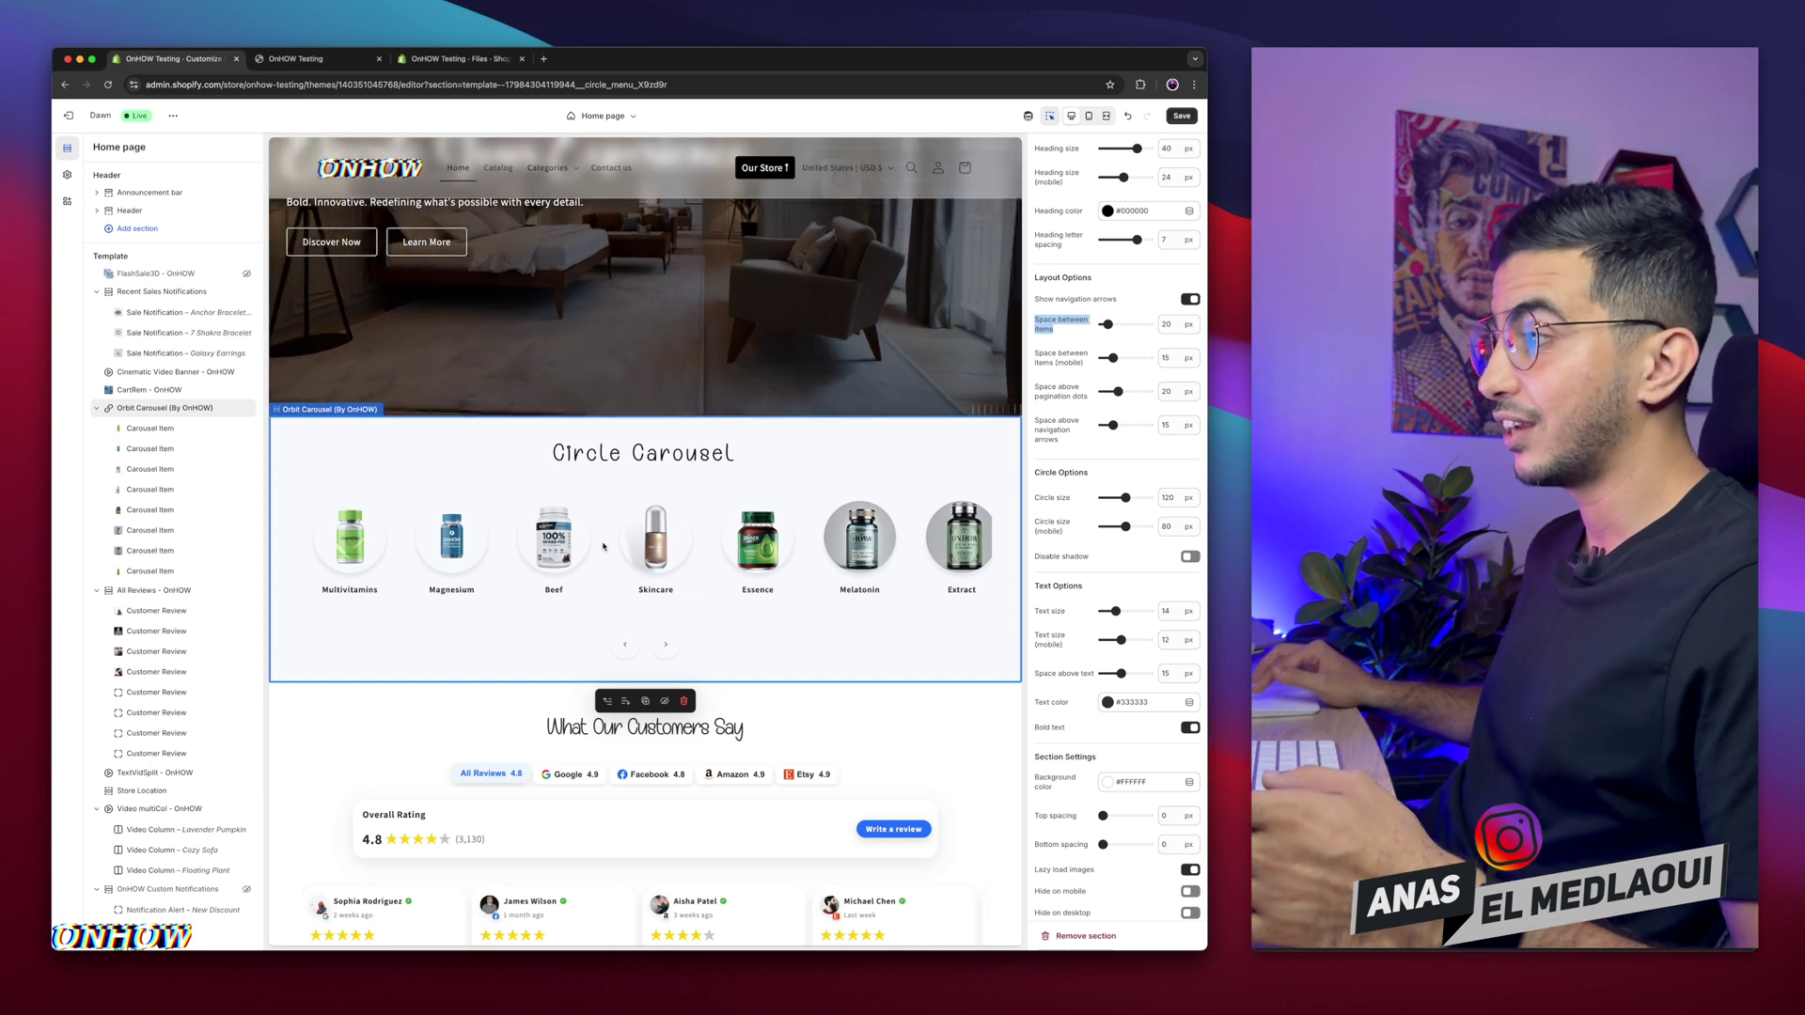
drag(1107, 323, 1105, 323)
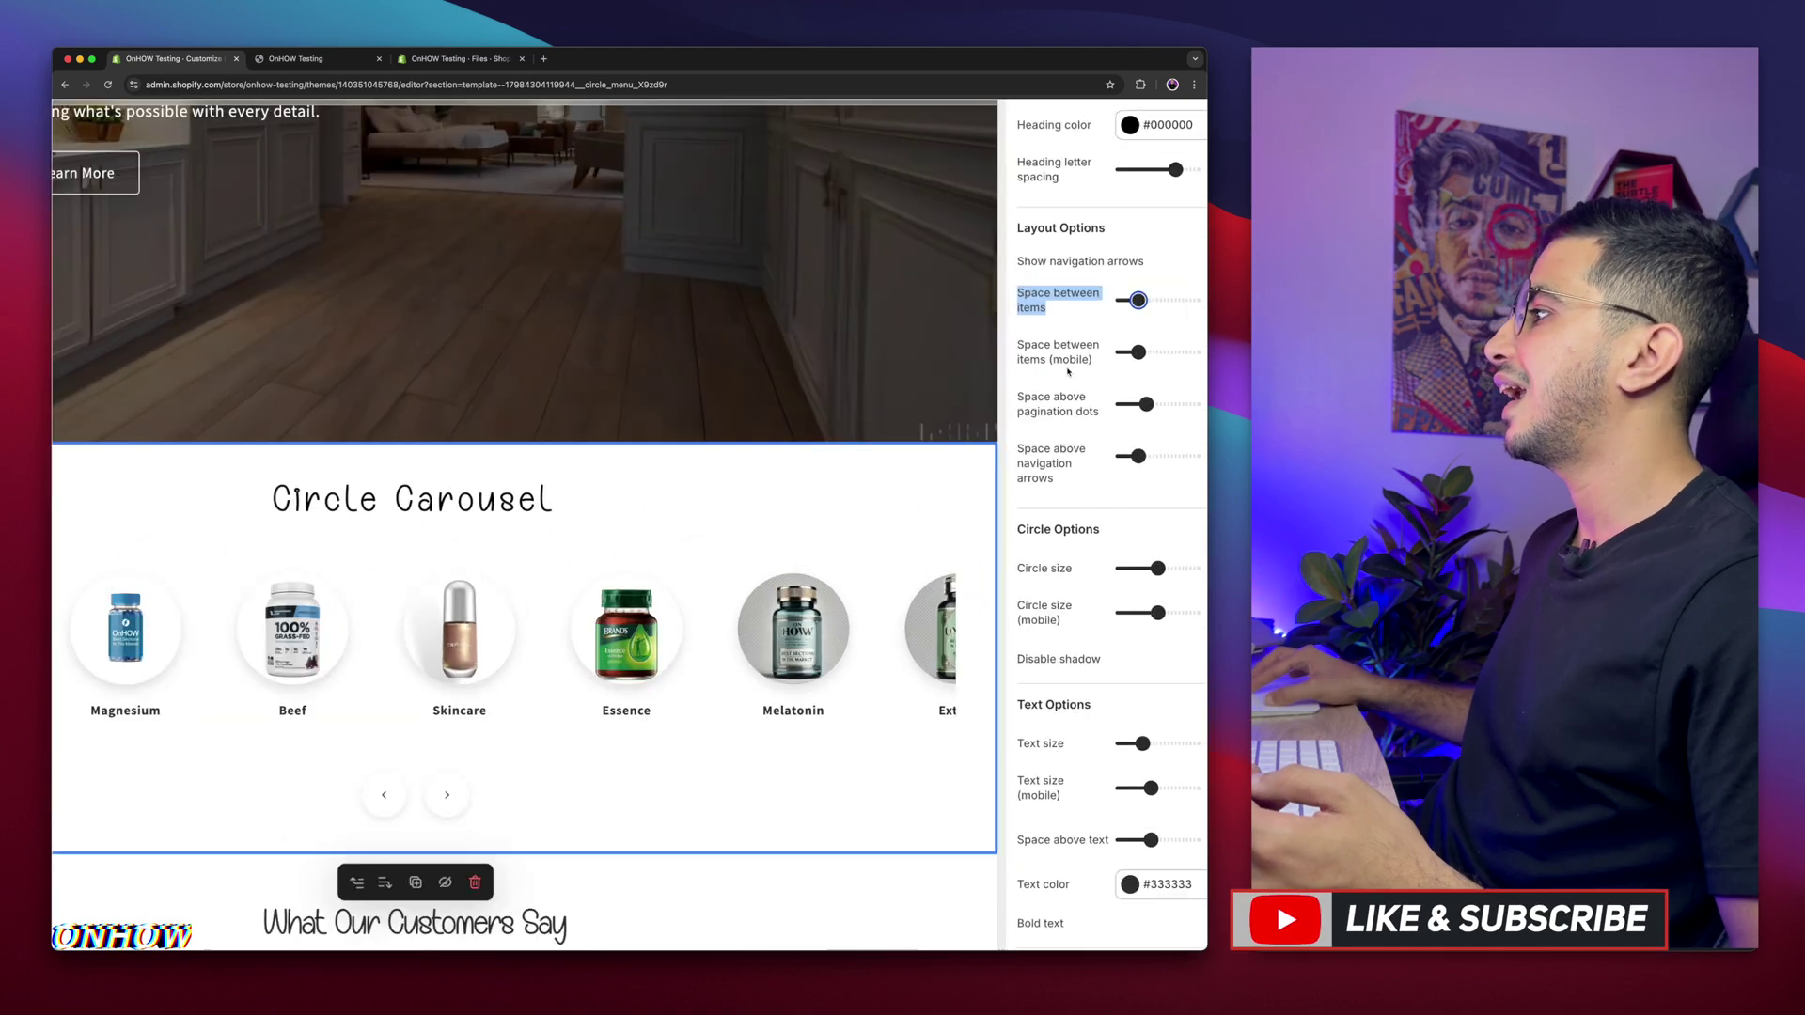
scroll(1068, 372, right, 2)
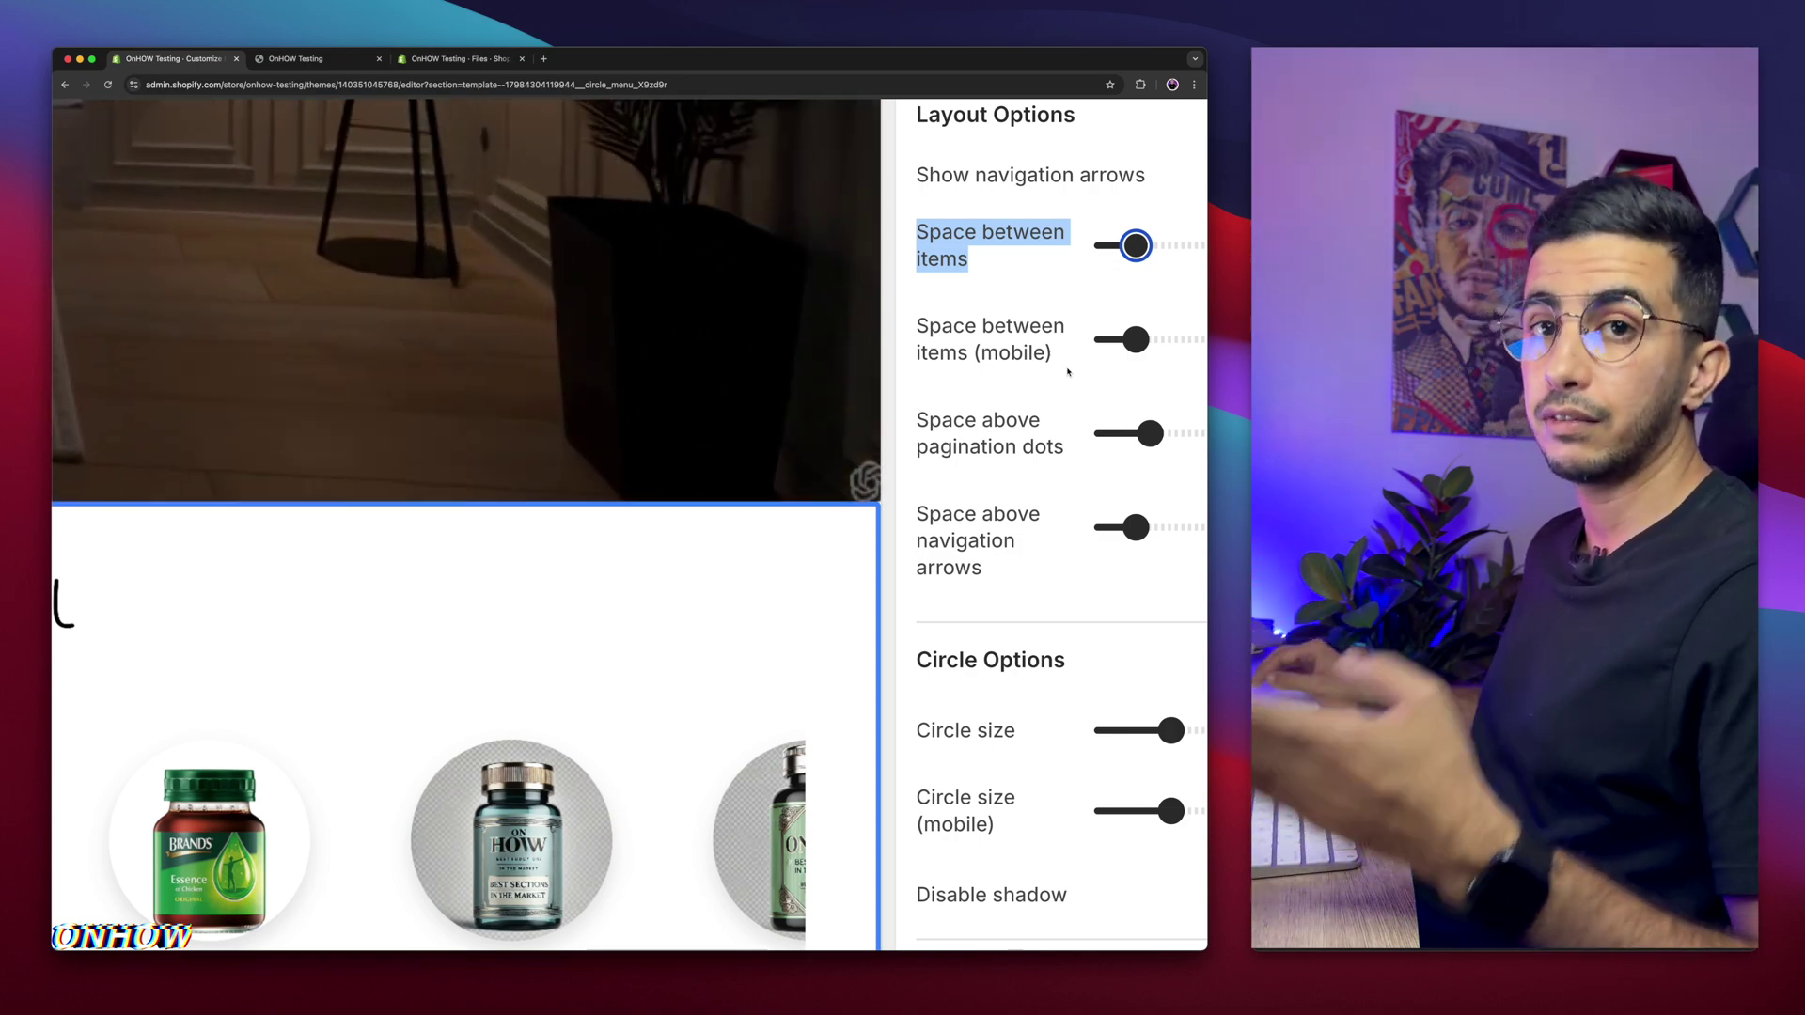
scroll(1067, 372, right, 5)
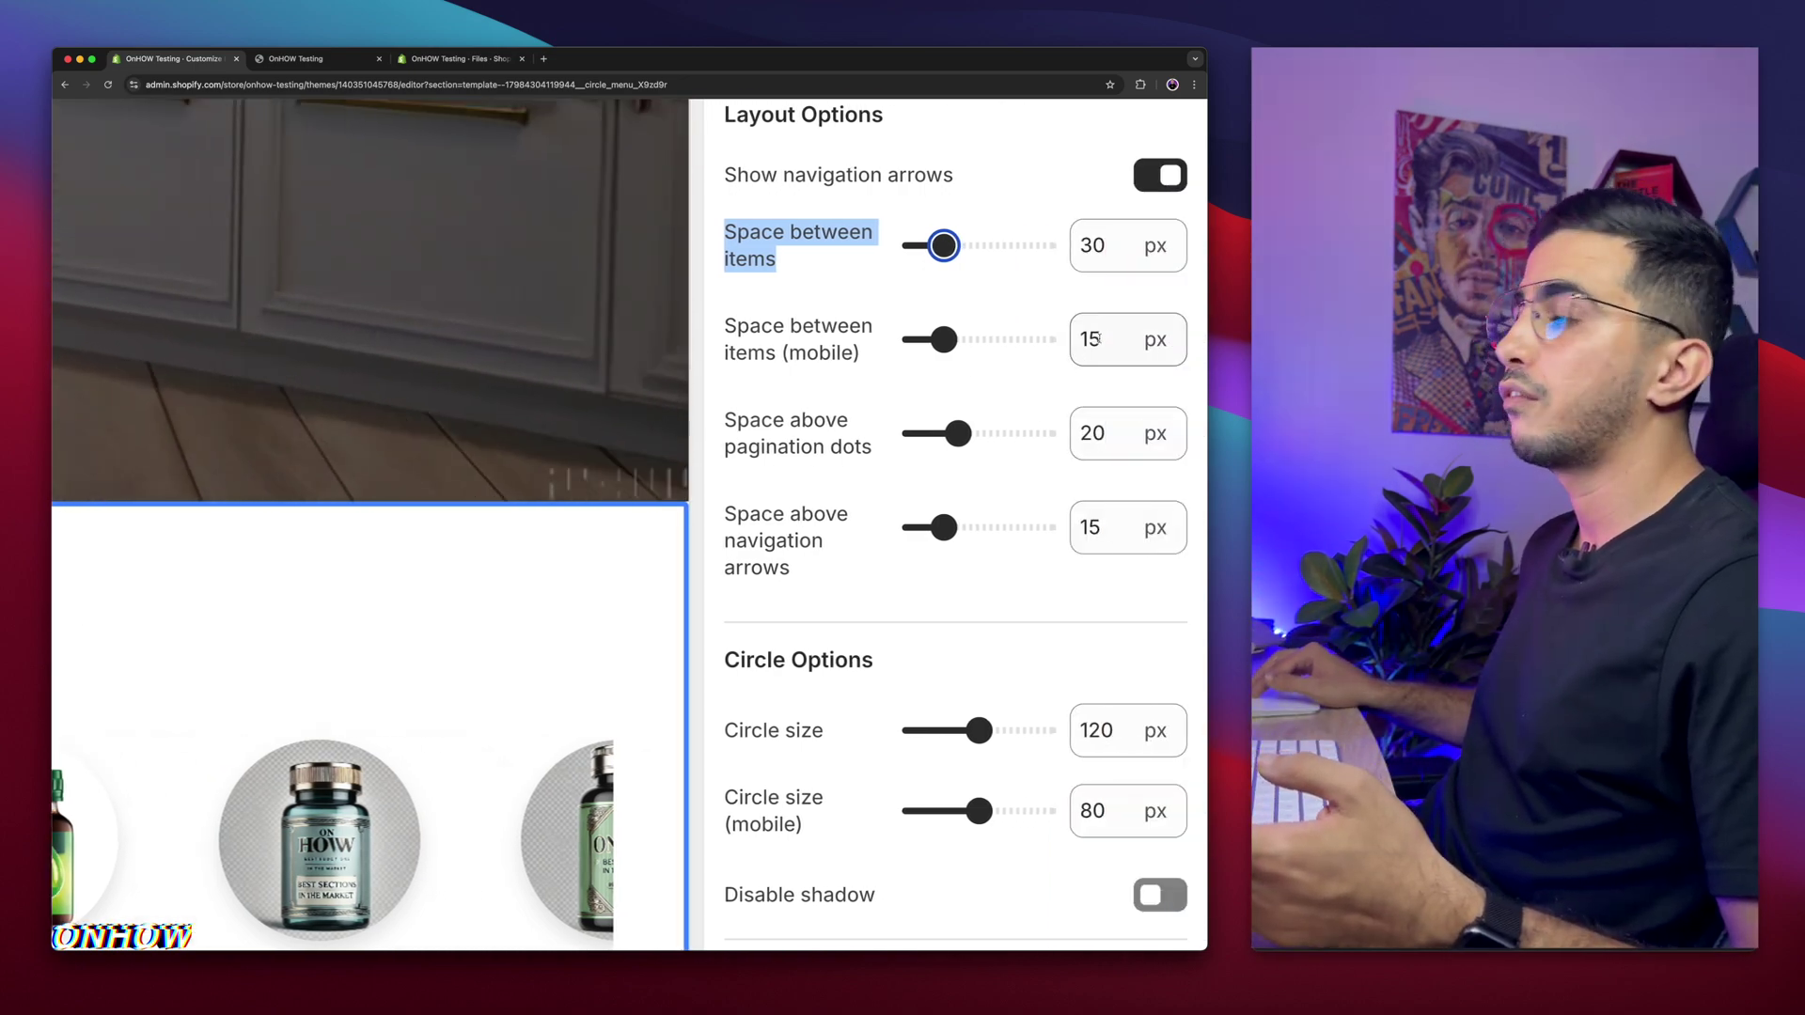
- Keep 20 px above pagination dots and cut space above navigation arrows from 15 px to 5 px
scroll(799, 404, up, 2)
drag(687, 429, 832, 487)
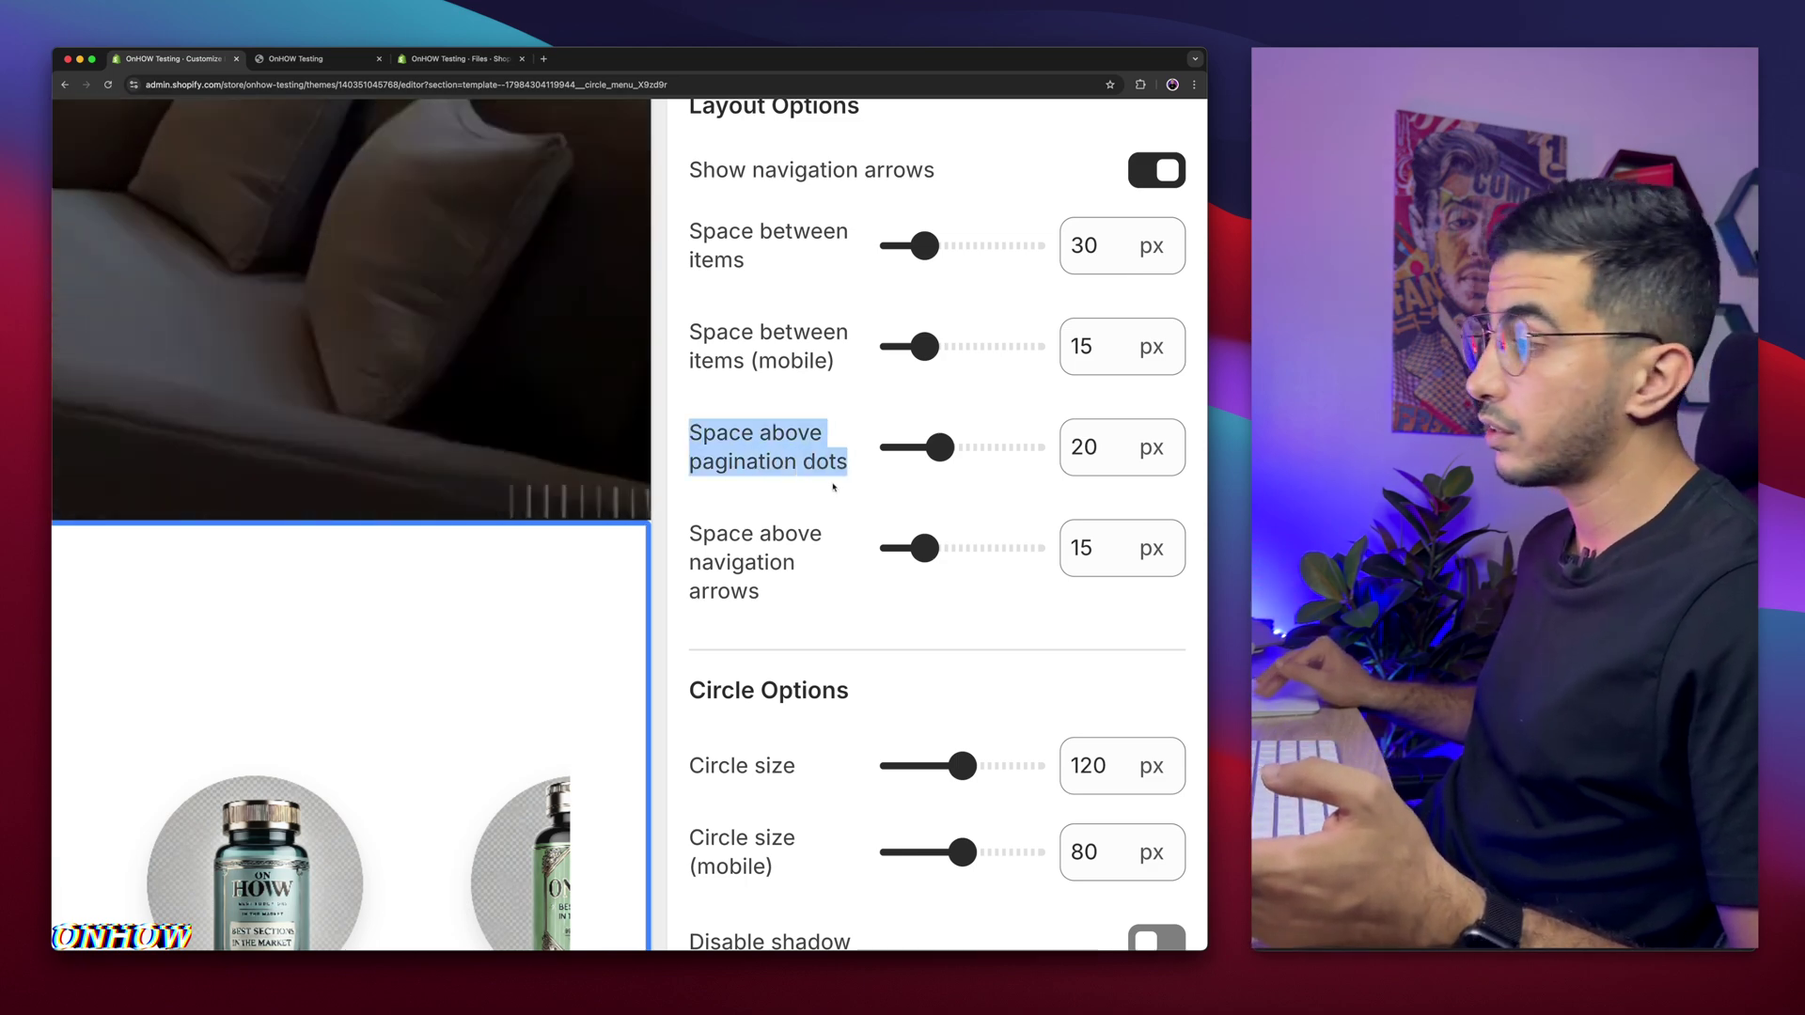
scroll(833, 487, down, 2)
click(685, 420)
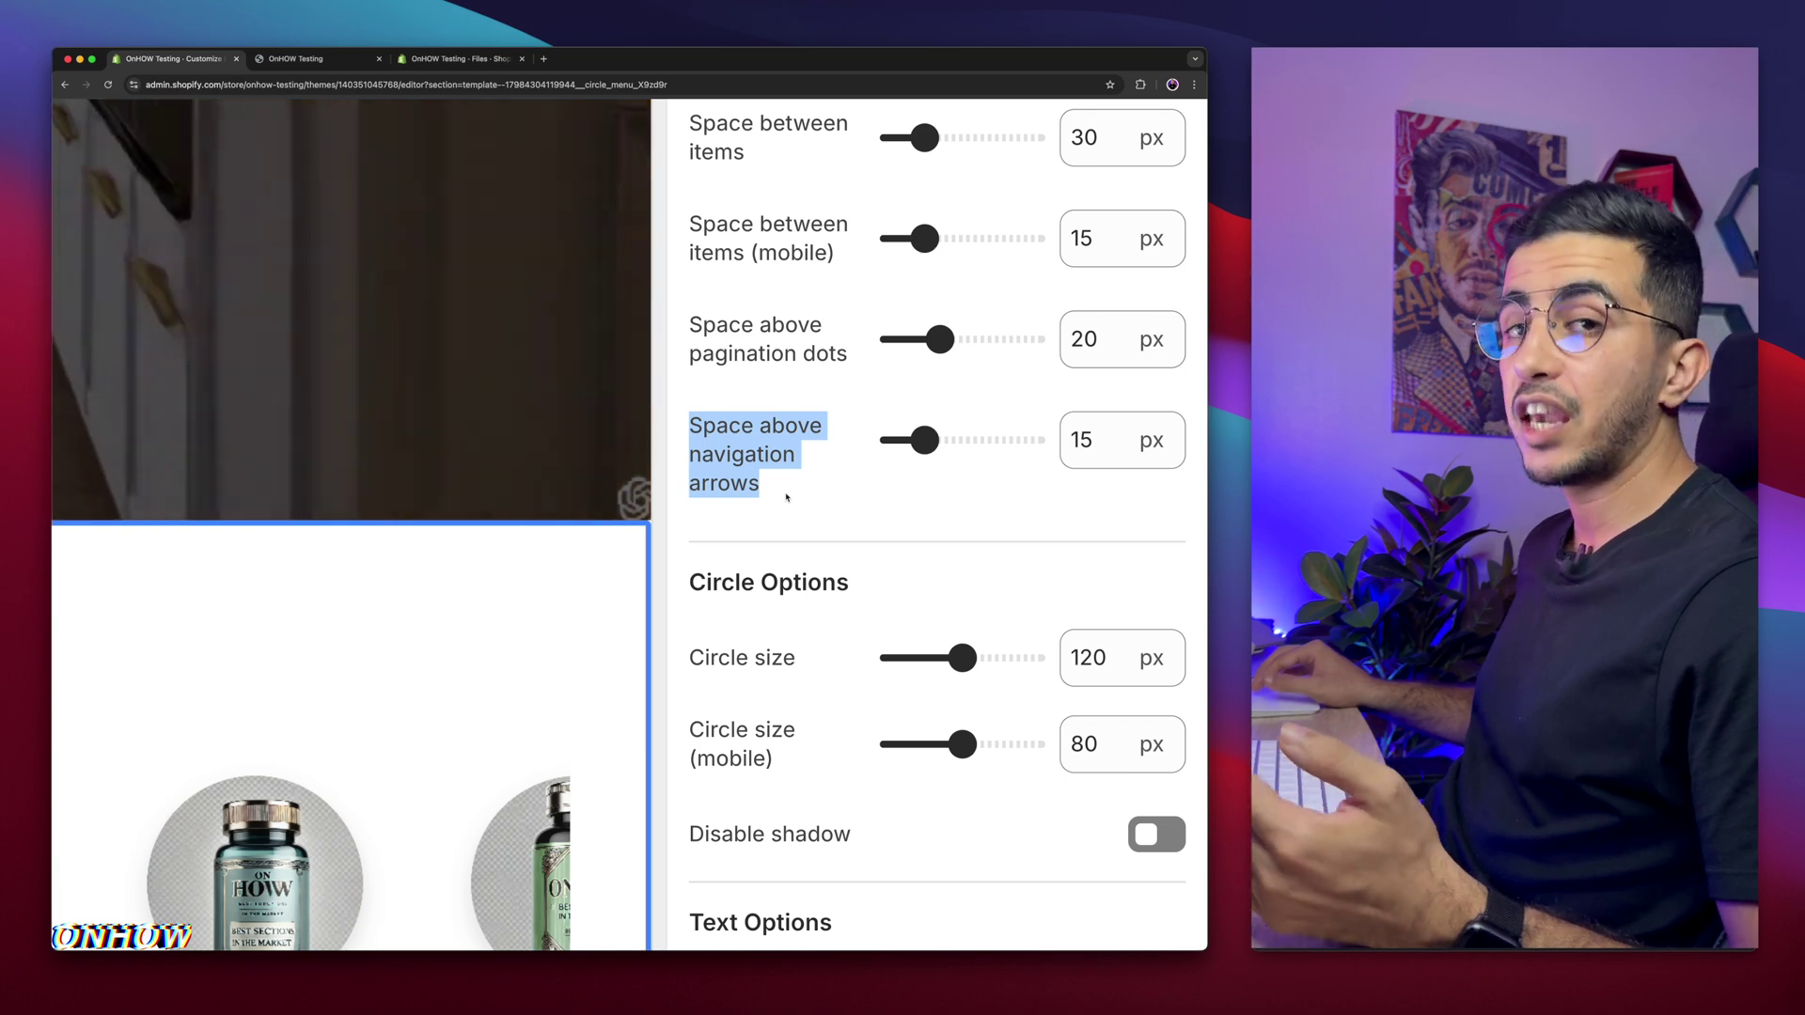
scroll(787, 498, down, 3)
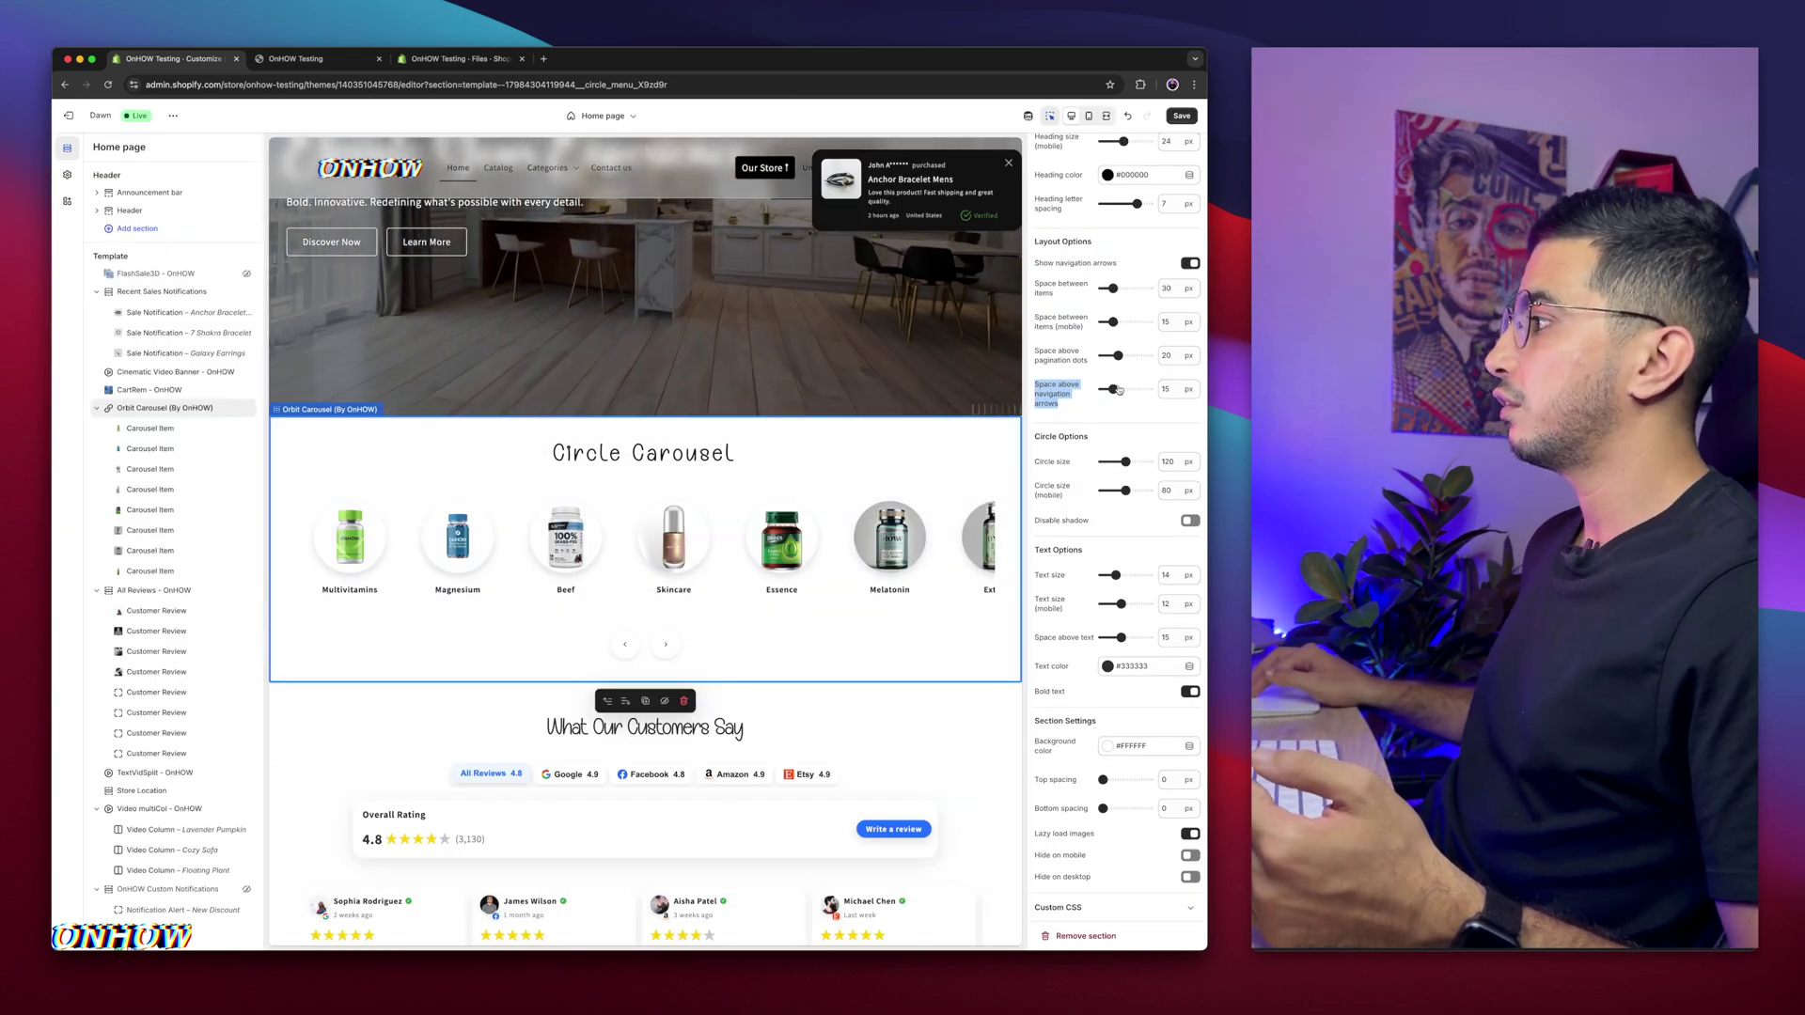
drag(1118, 389, 1103, 389)
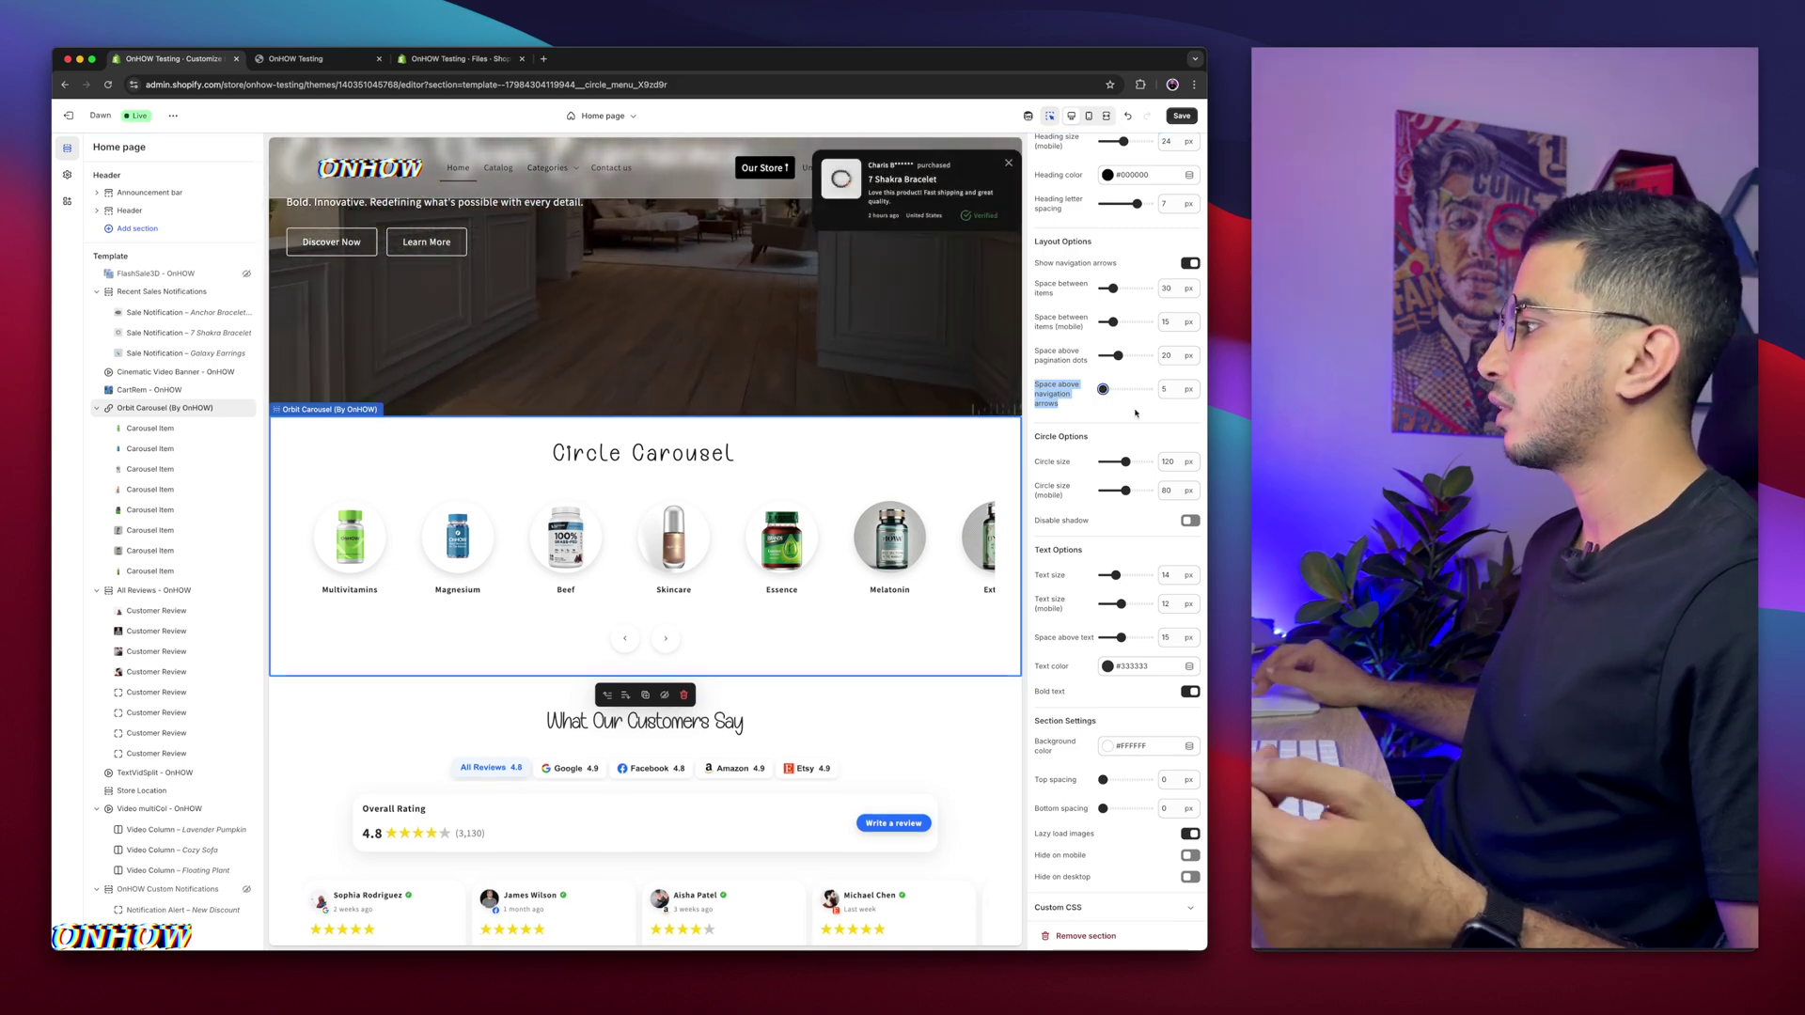
scroll(1135, 412, down, 1)
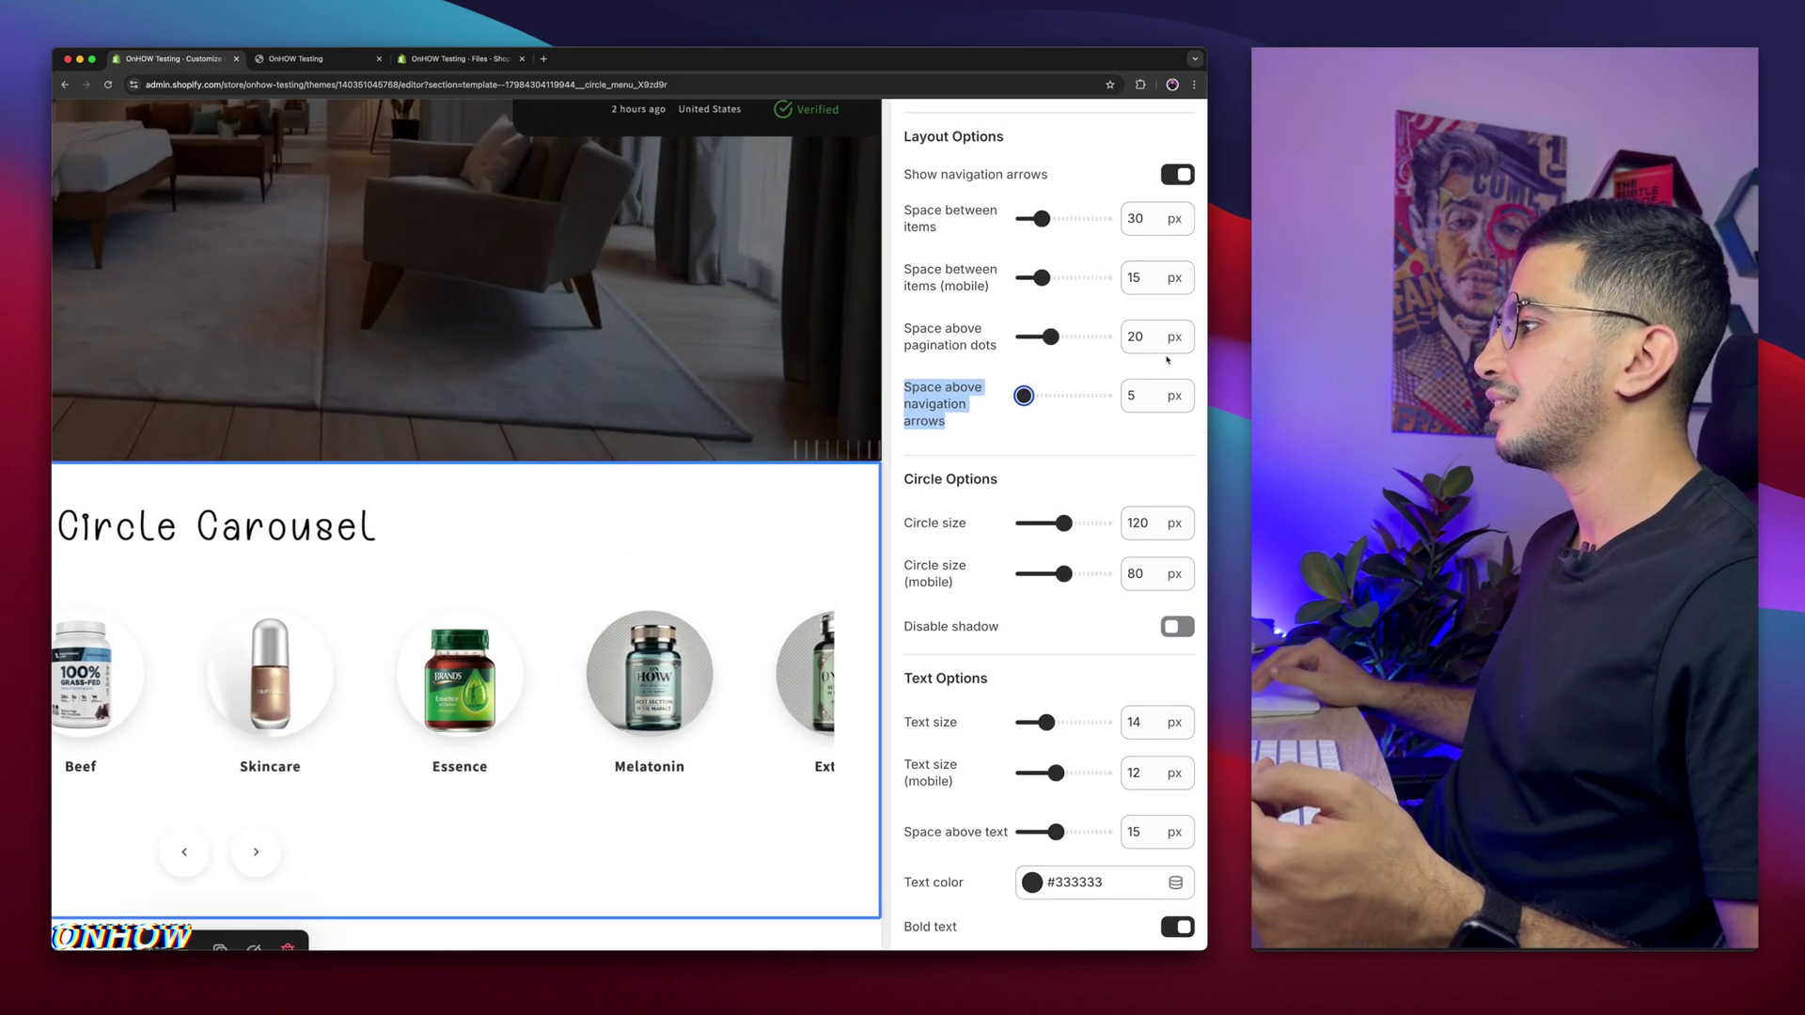
scroll(995, 467, down, 3)
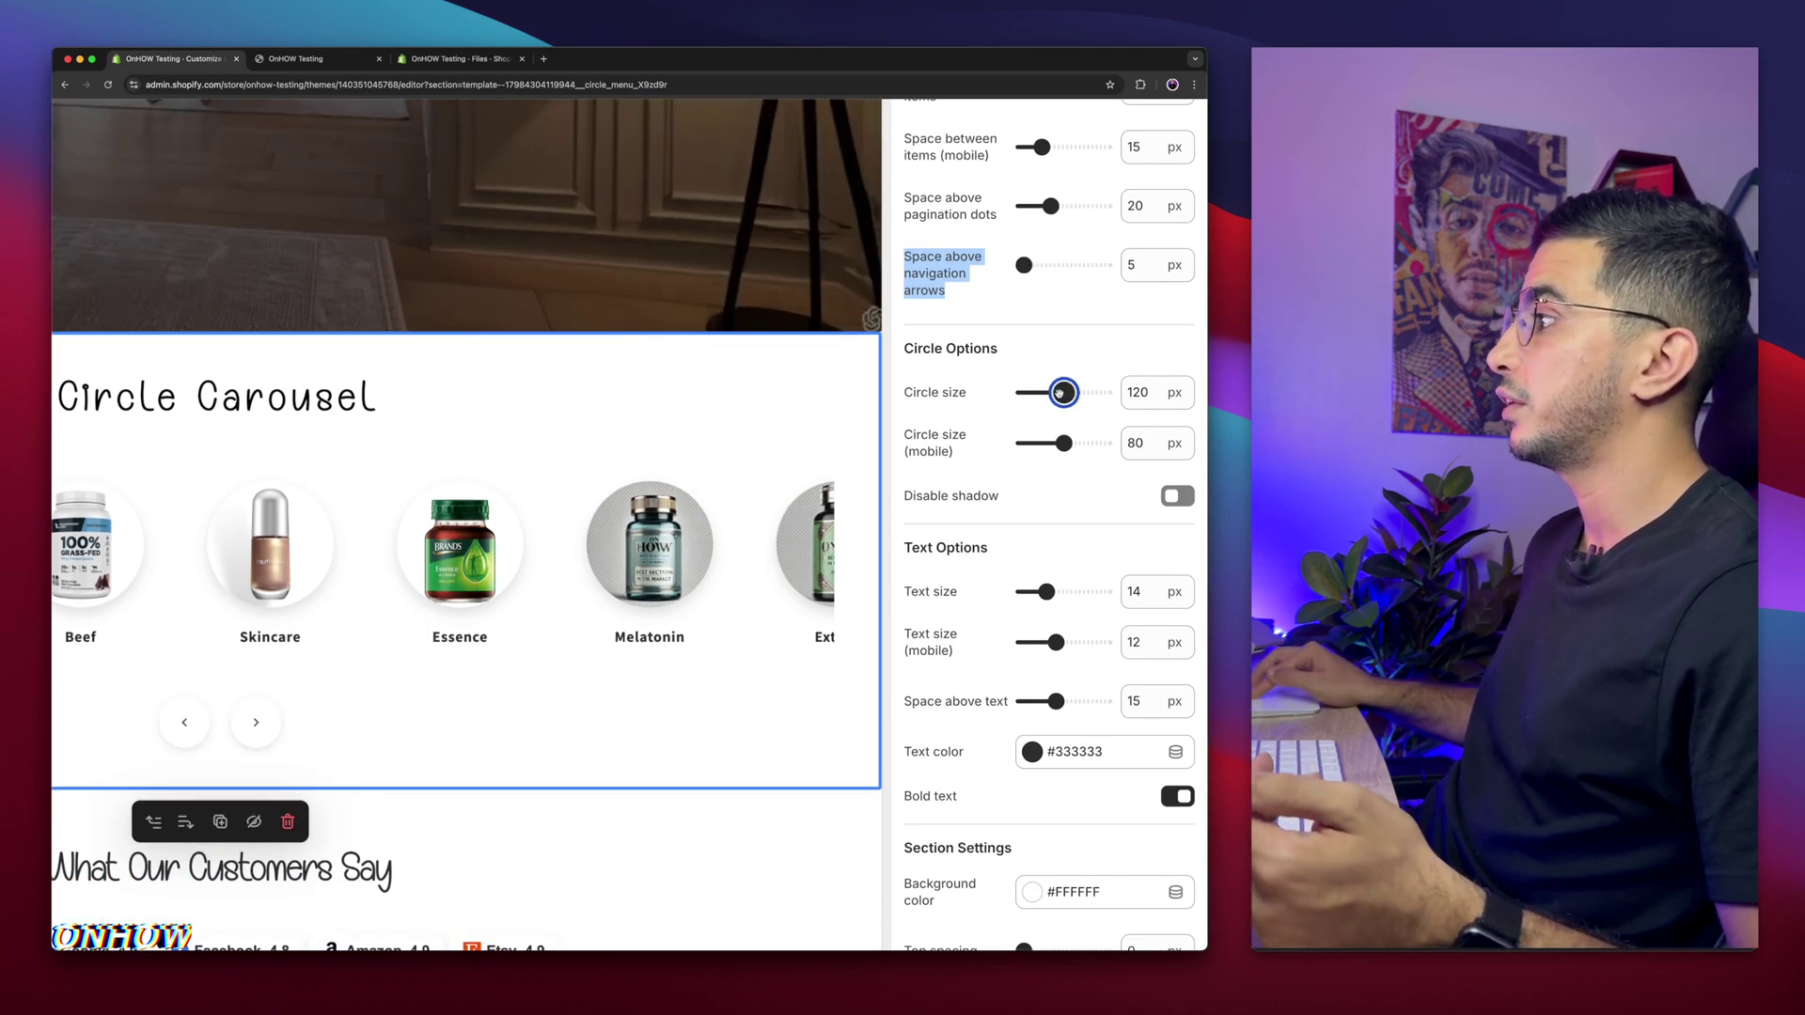
drag(1060, 393, 1074, 395)
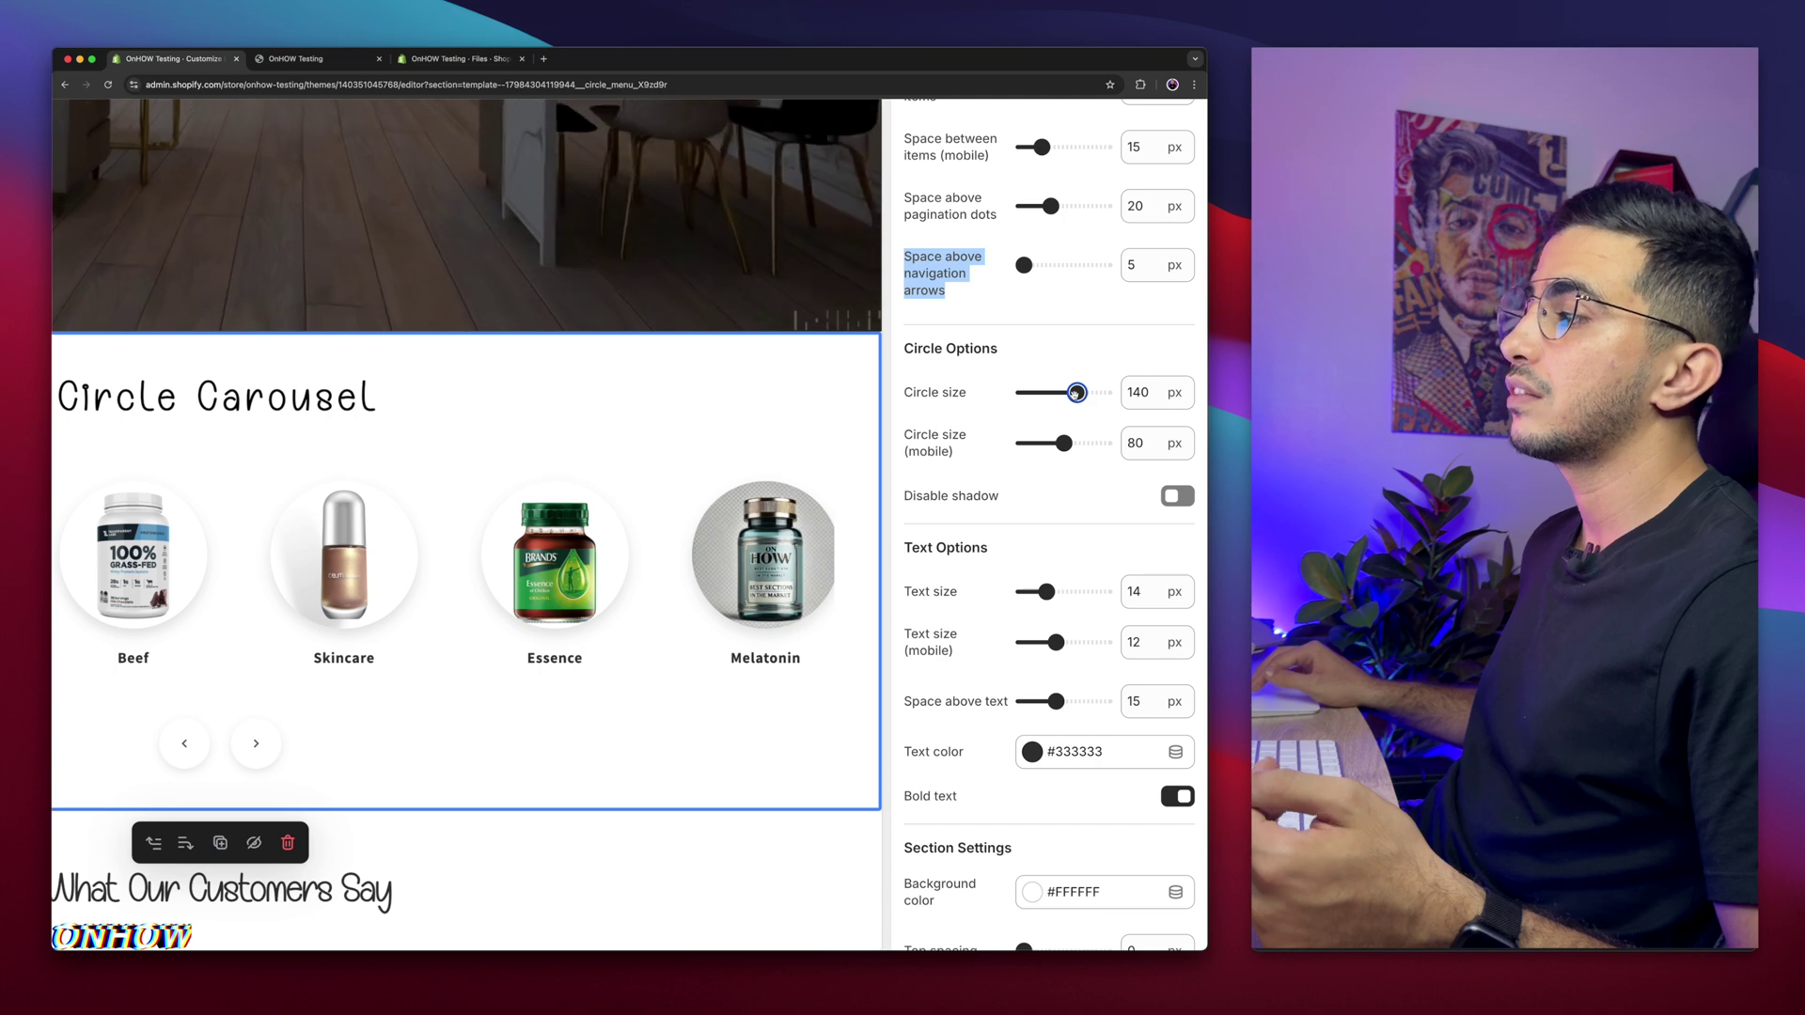
drag(1076, 393, 1063, 393)
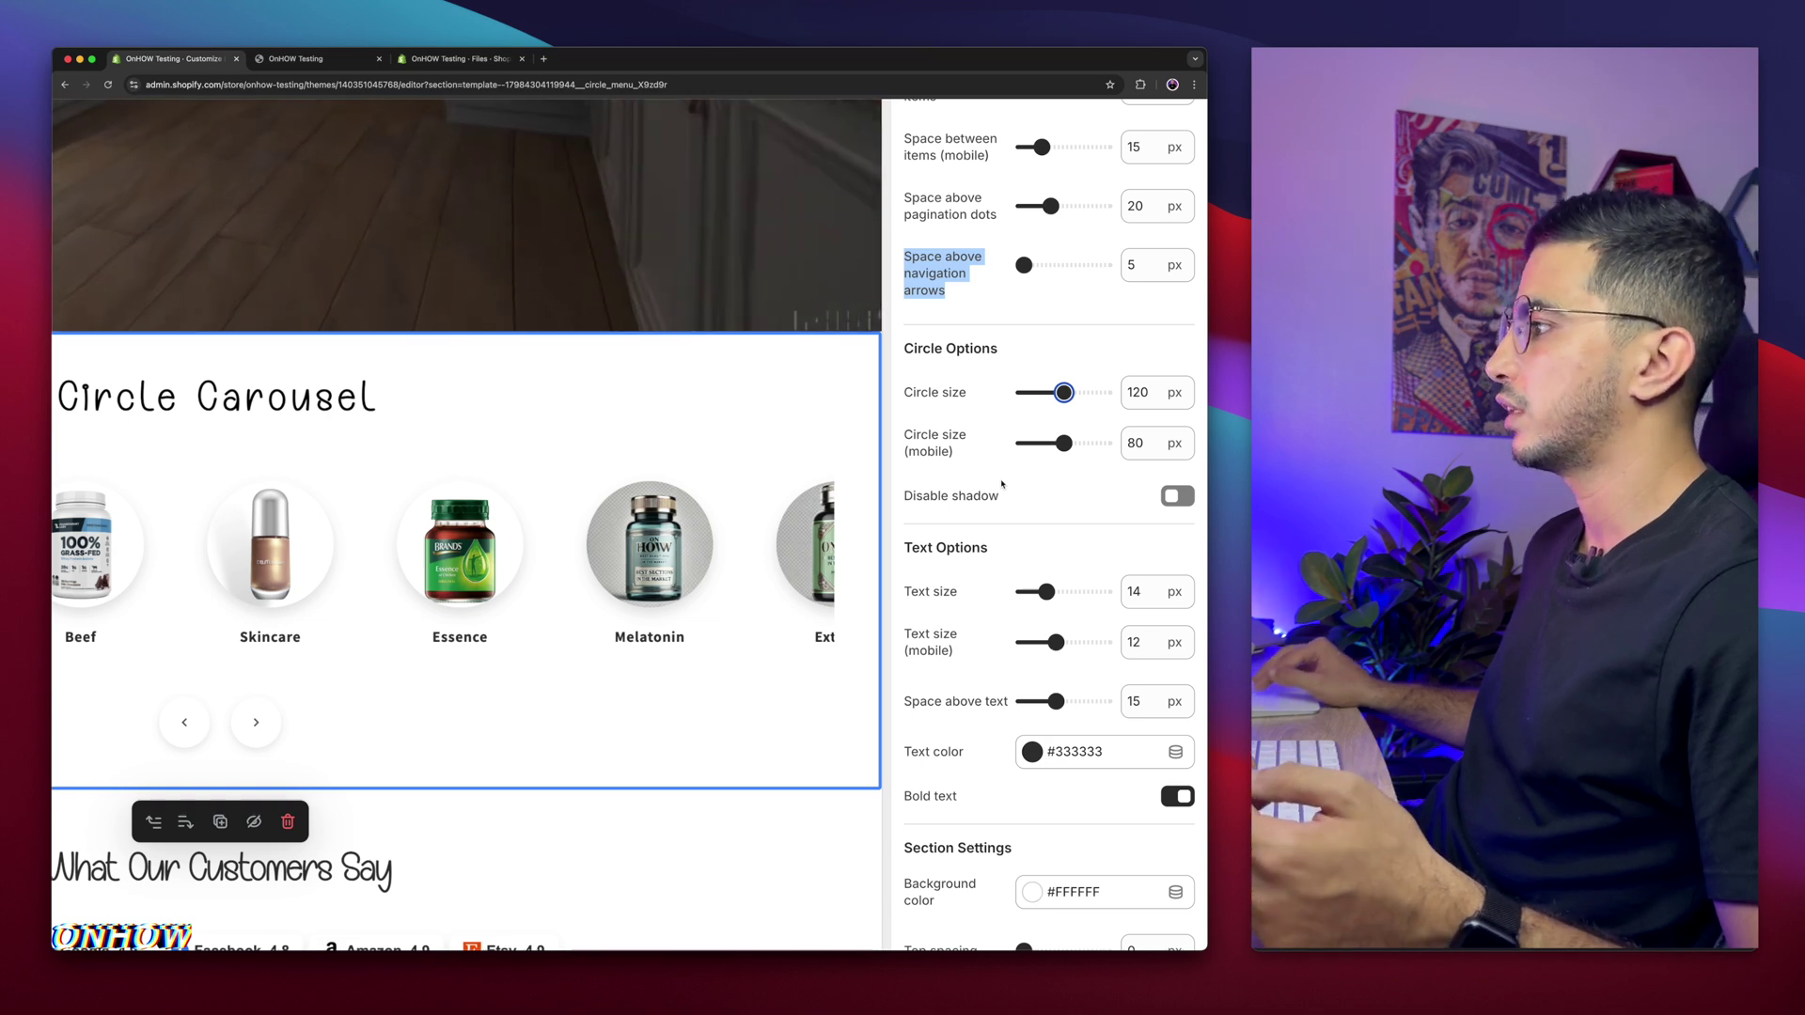
drag(903, 436, 954, 452)
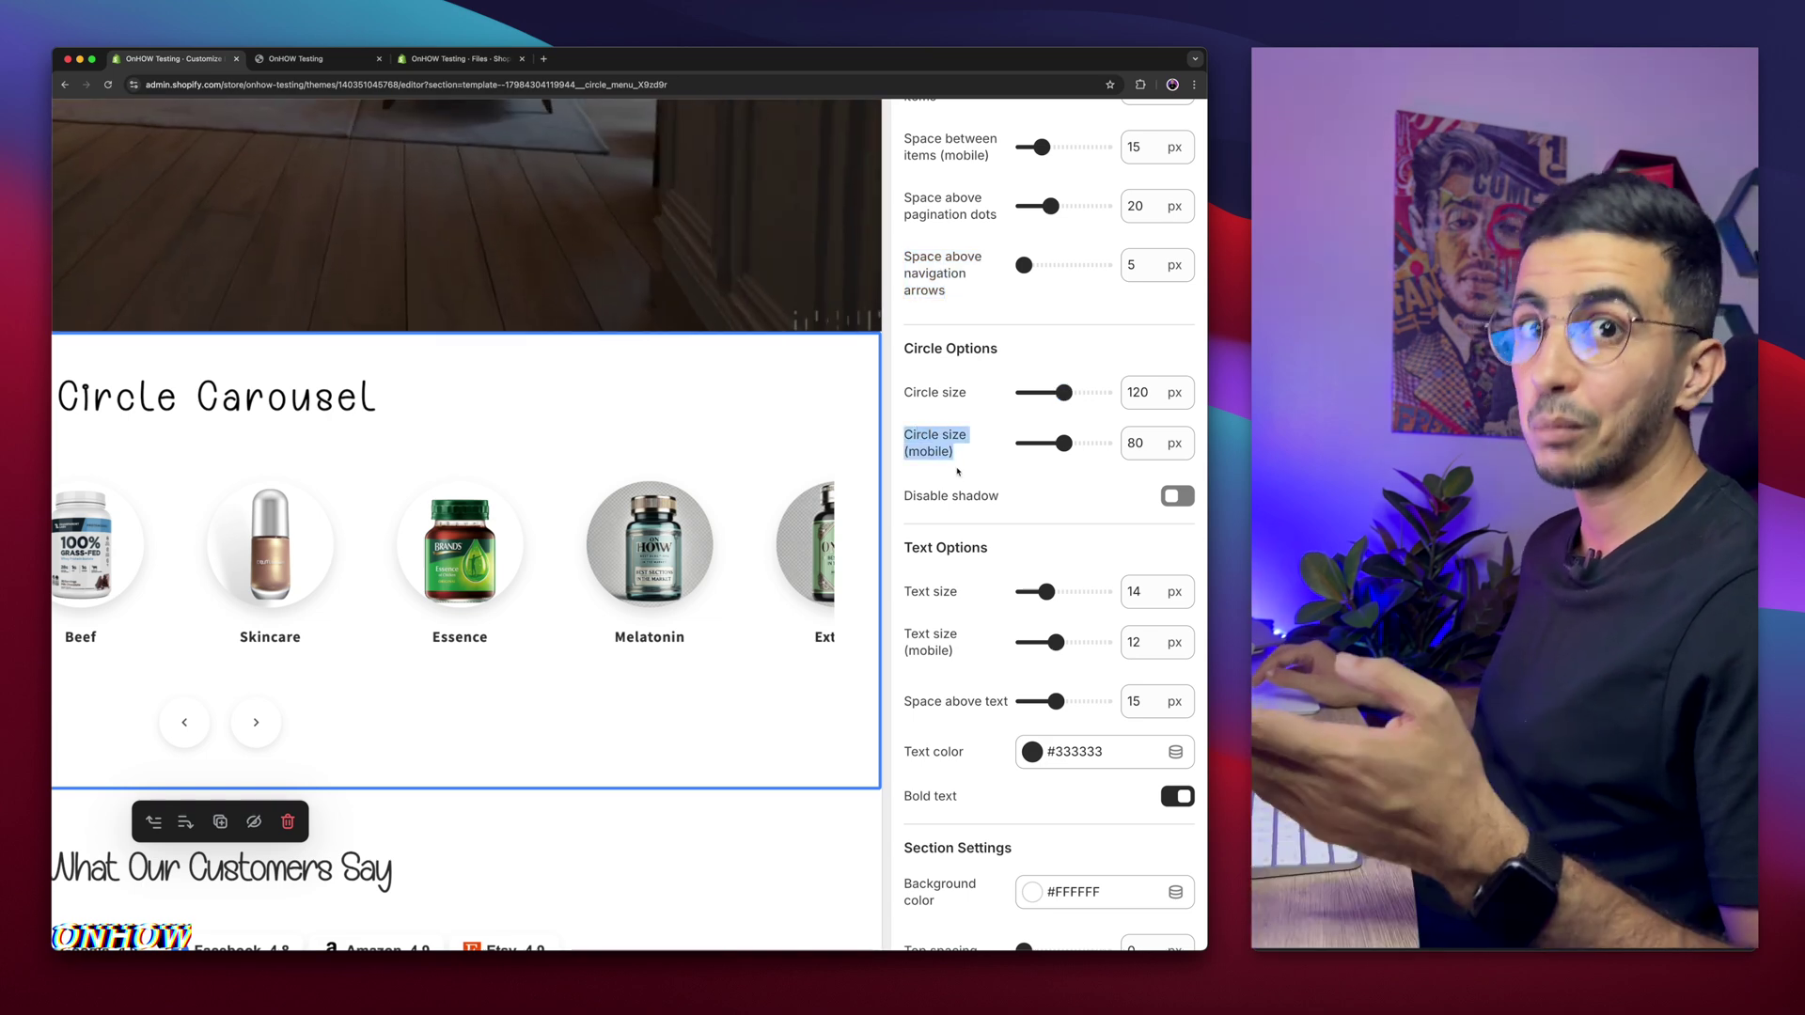
scroll(957, 472, down, 3)
scroll(964, 451, down, 1)
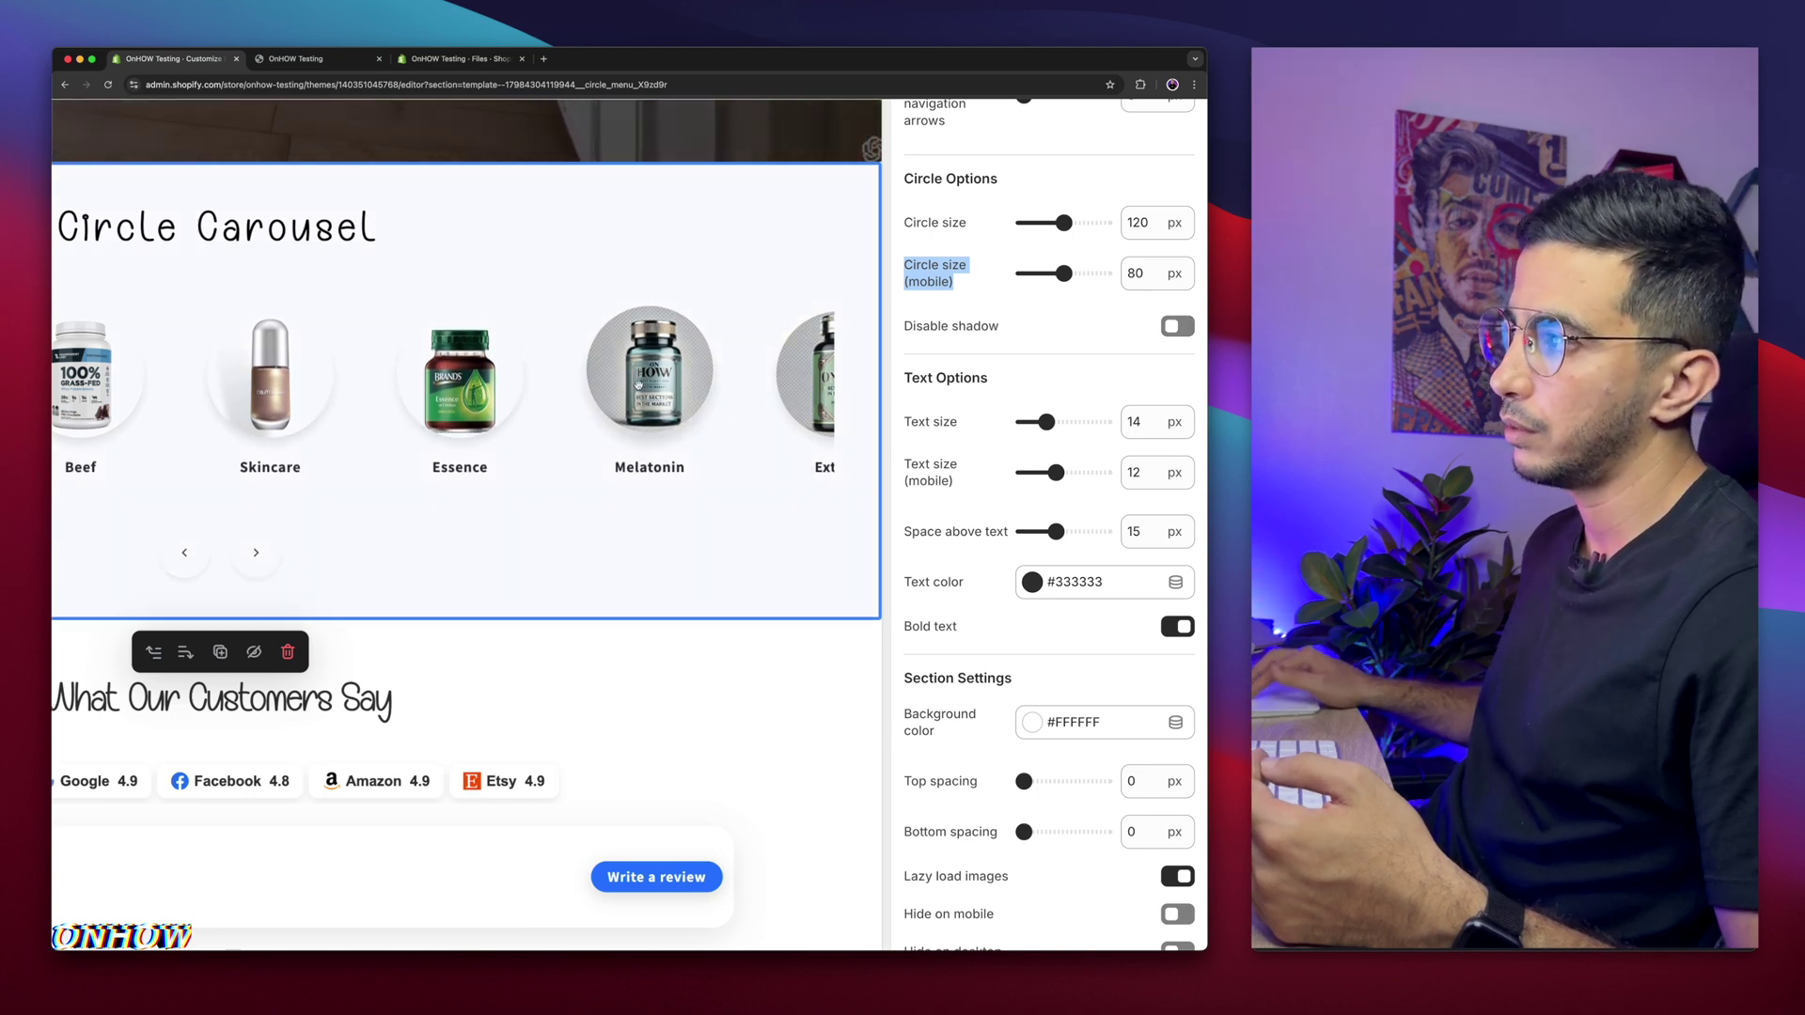
click(1179, 329)
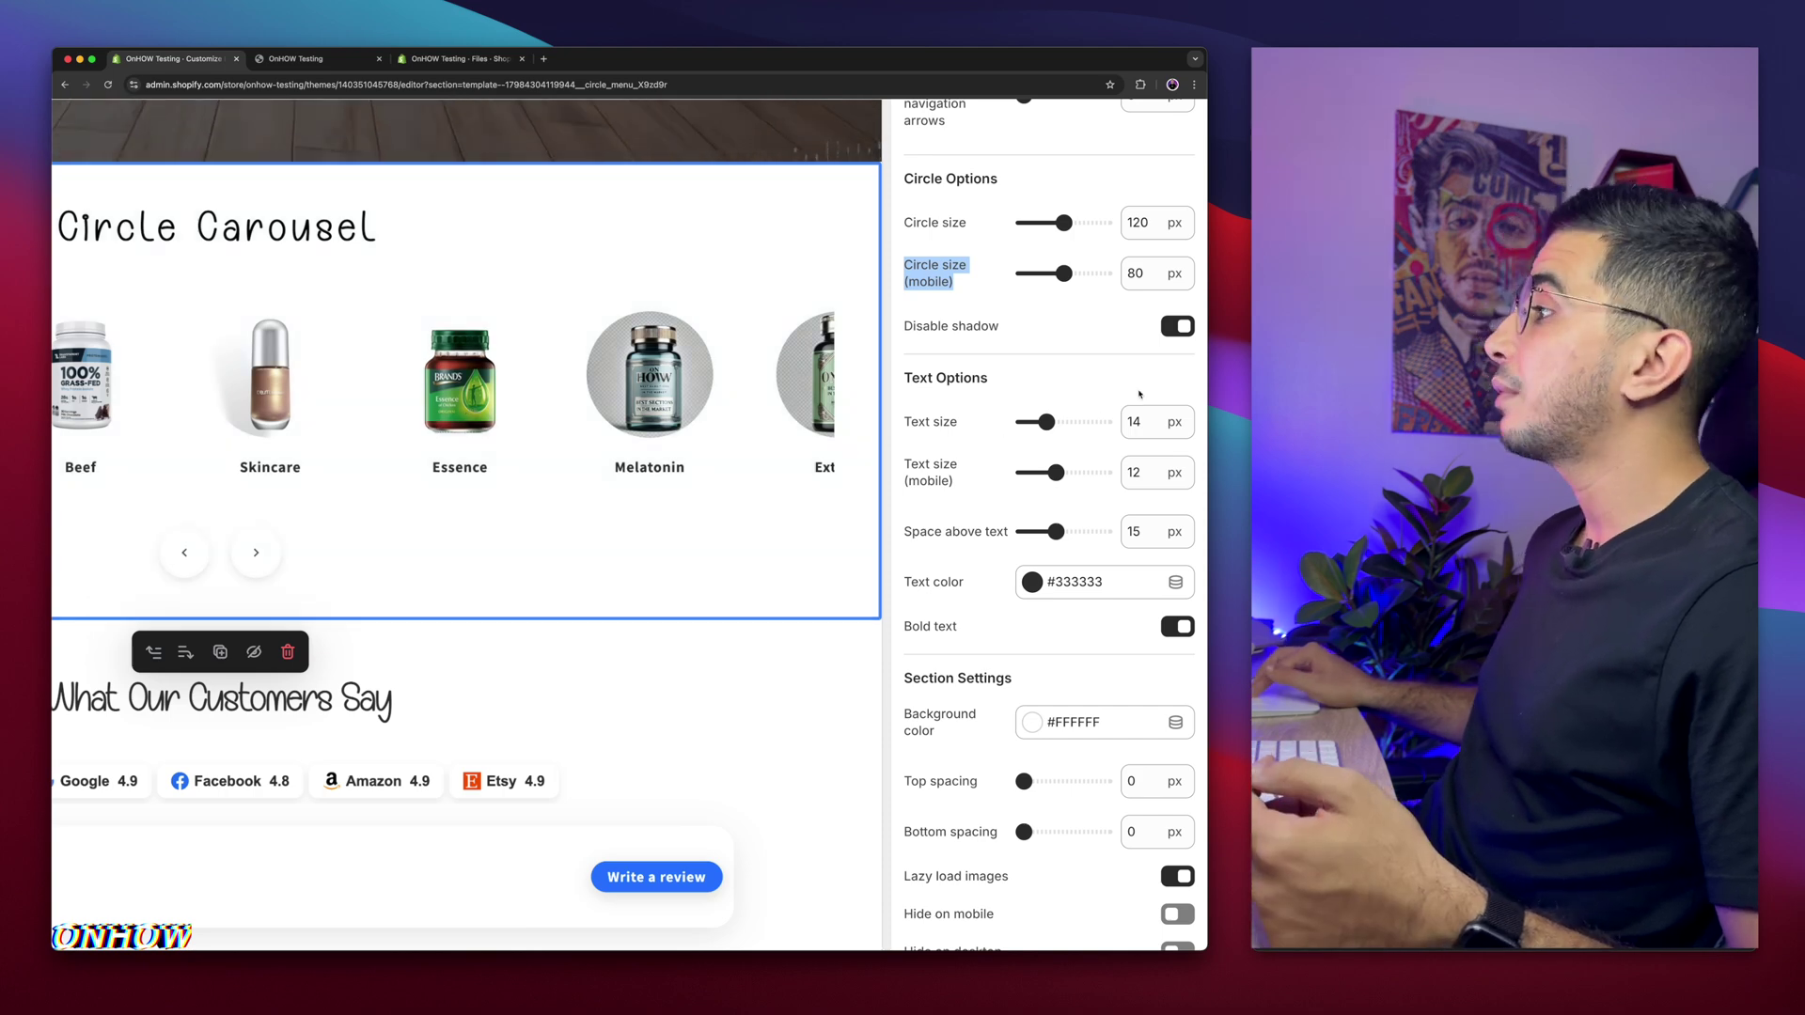
click(1183, 327)
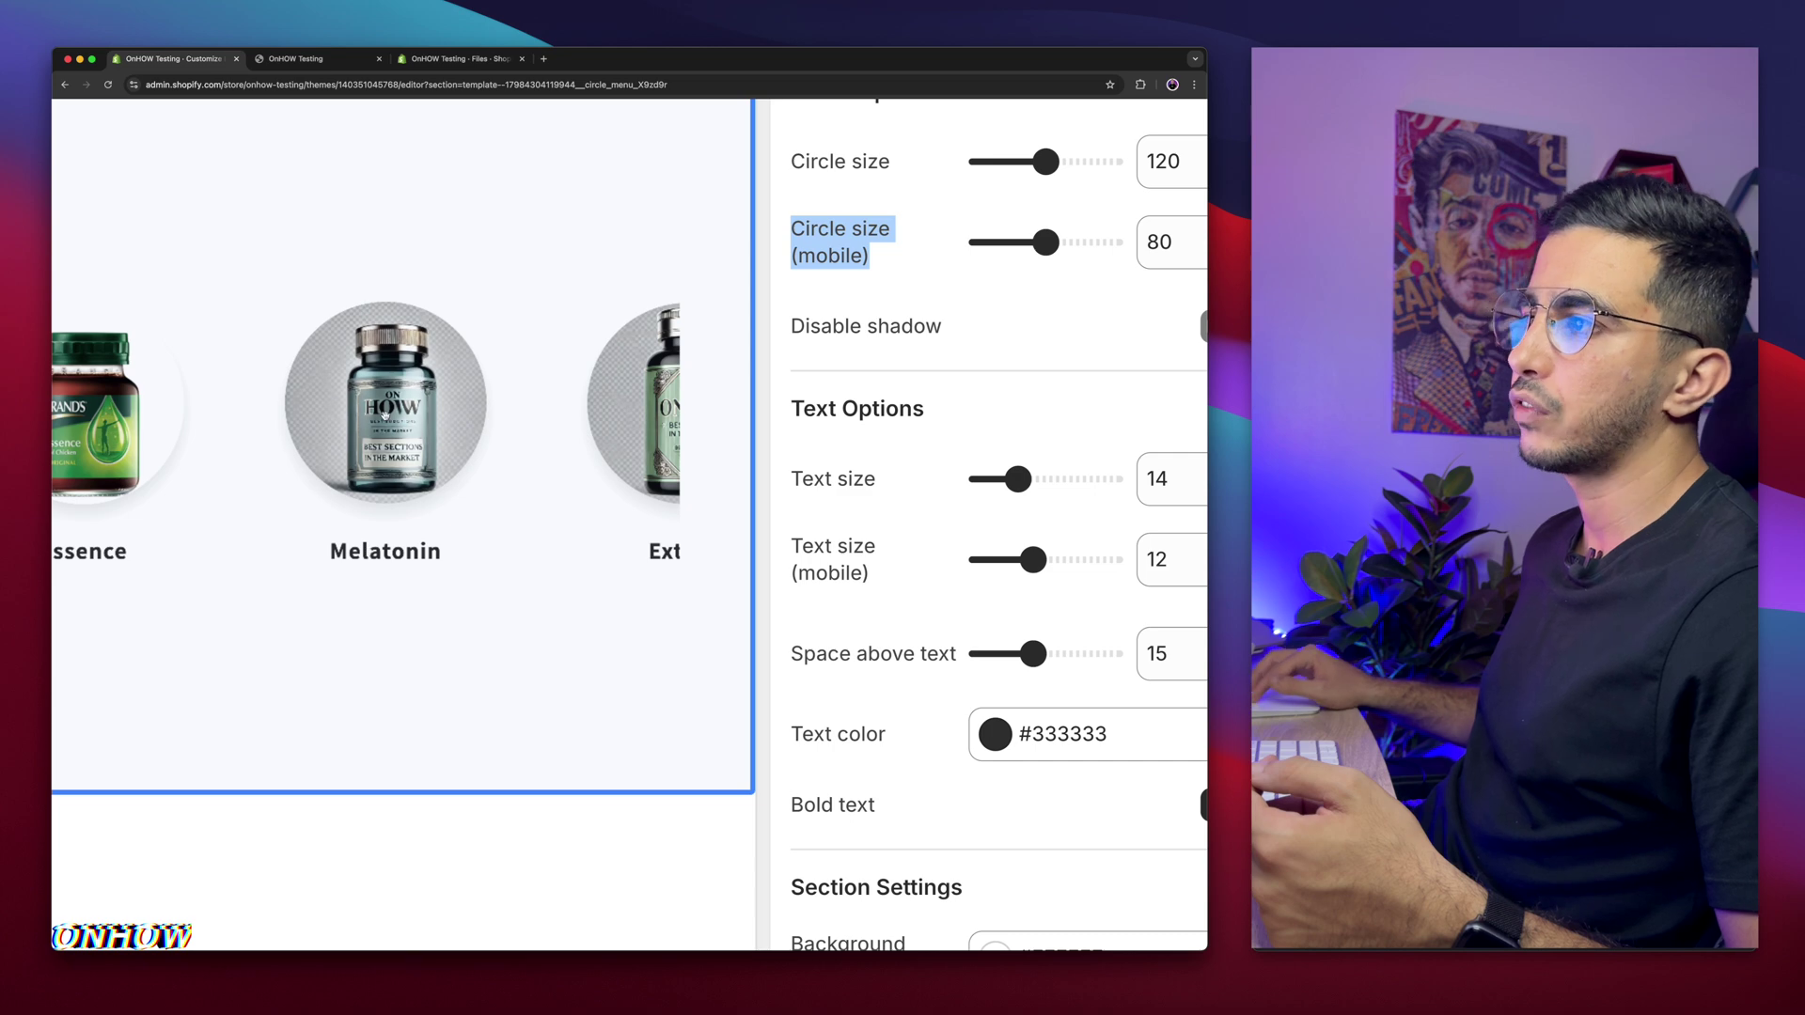
- Raise label text size from 14 to 15 px, then review mobile text size and label spacing
drag(1020, 477, 1037, 479)
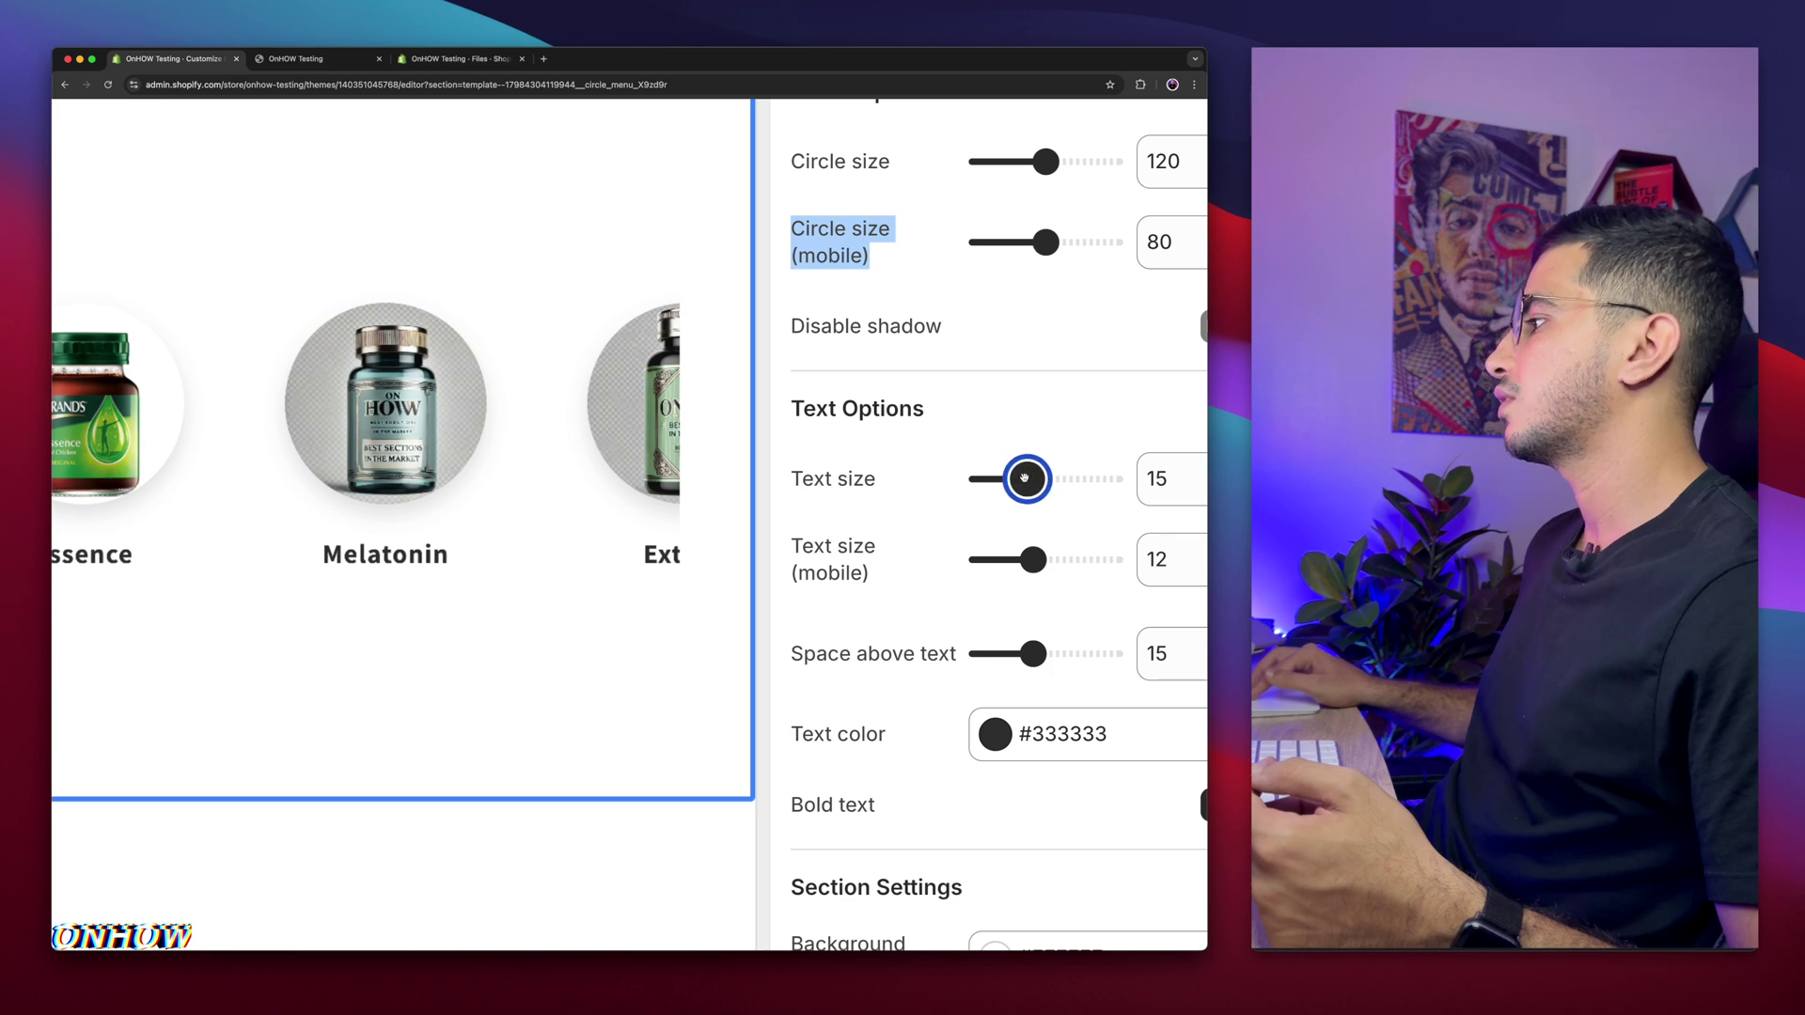
scroll(800, 426, down, 2)
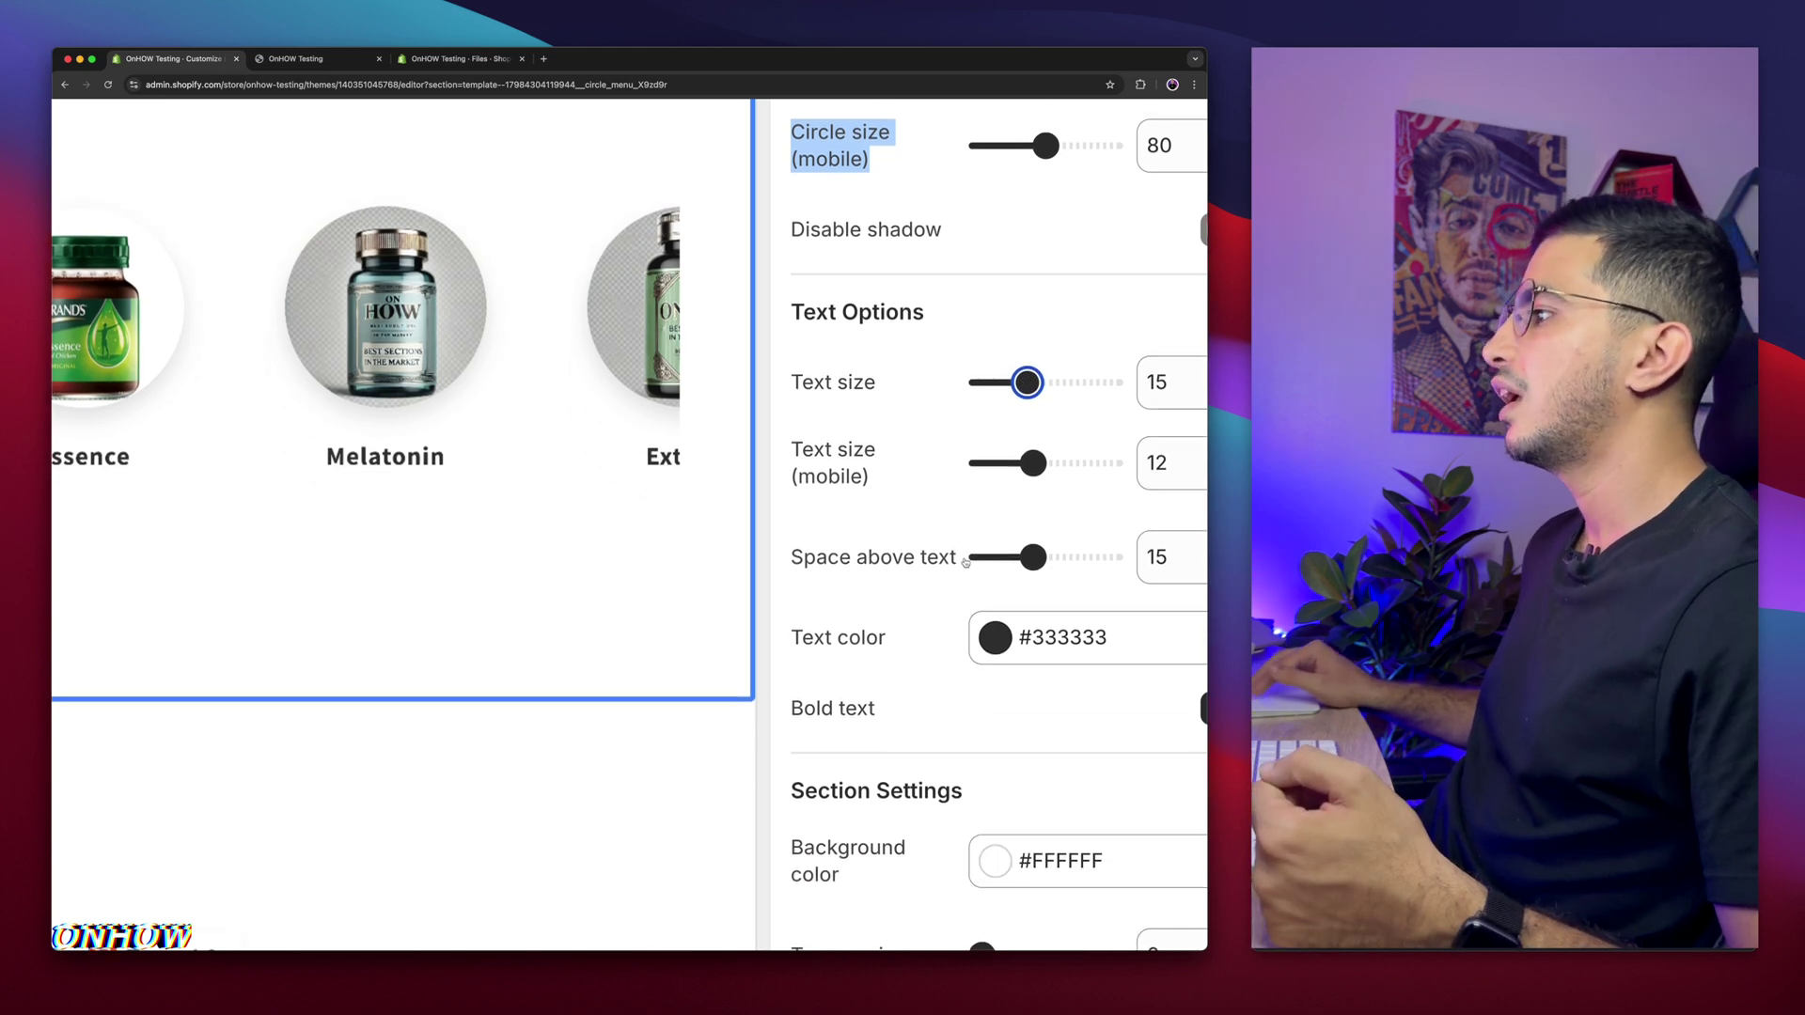
drag(801, 426, 833, 511)
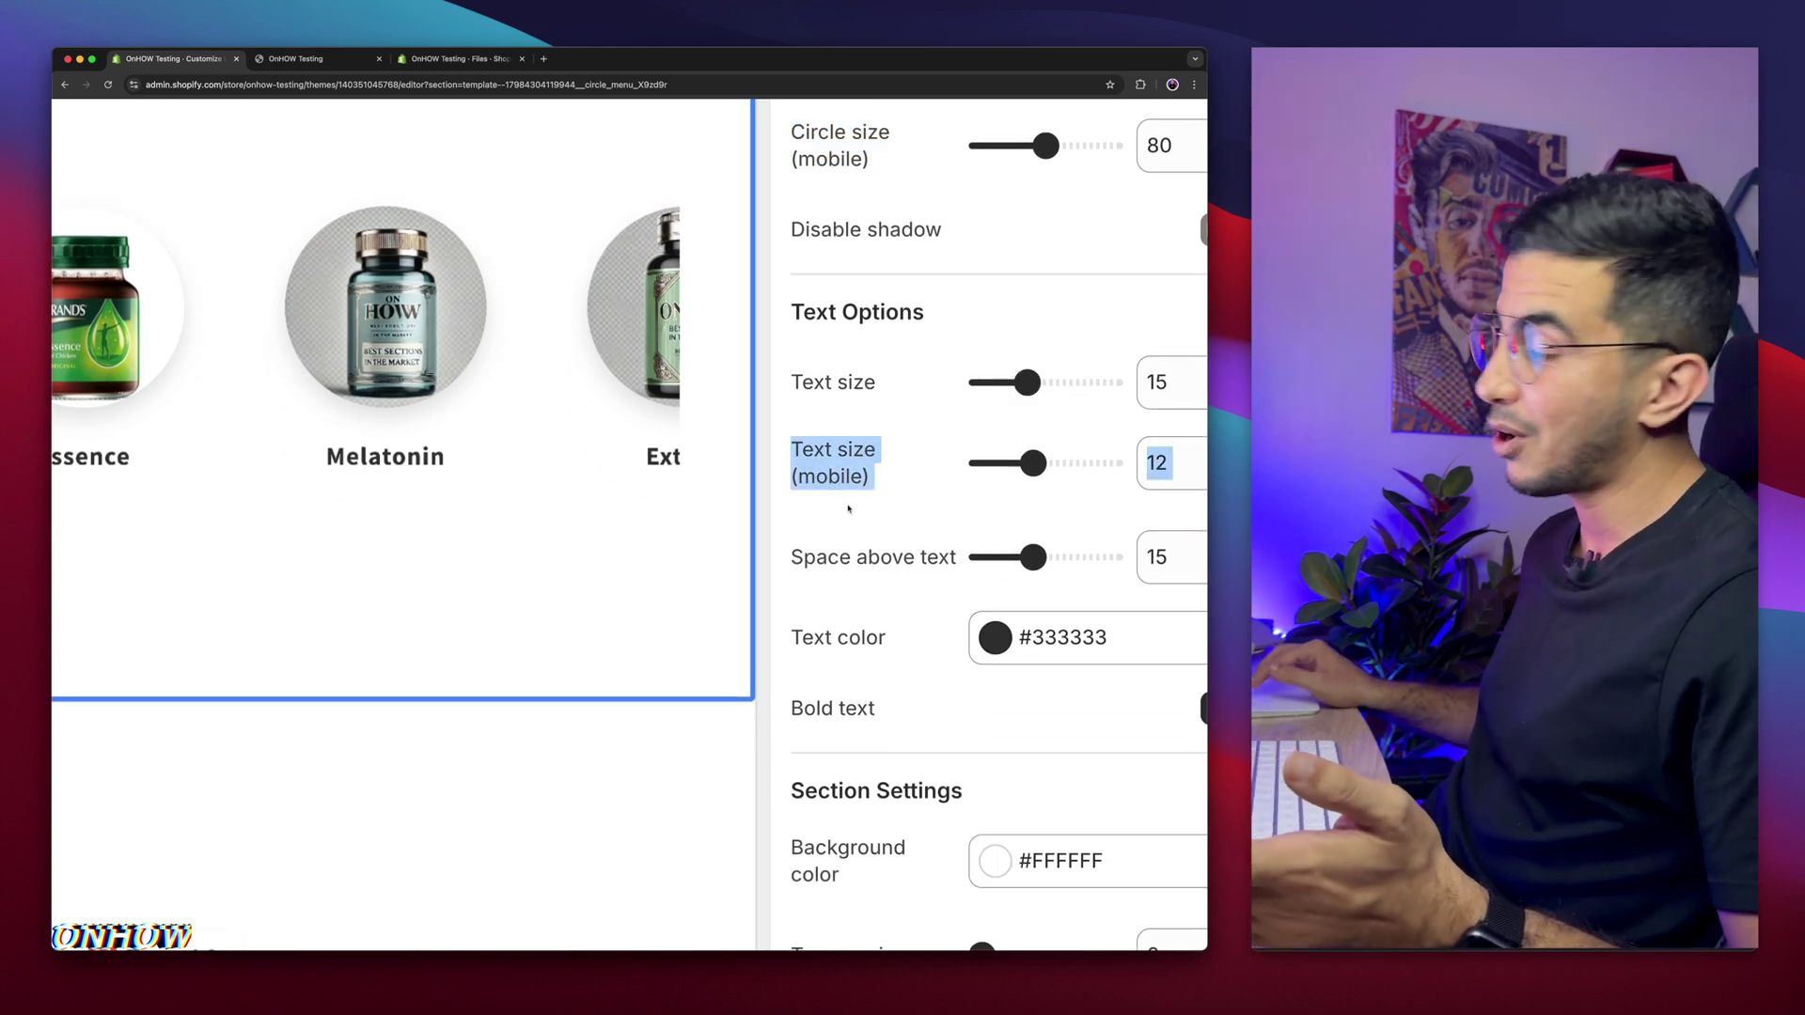
scroll(848, 509, down, 4)
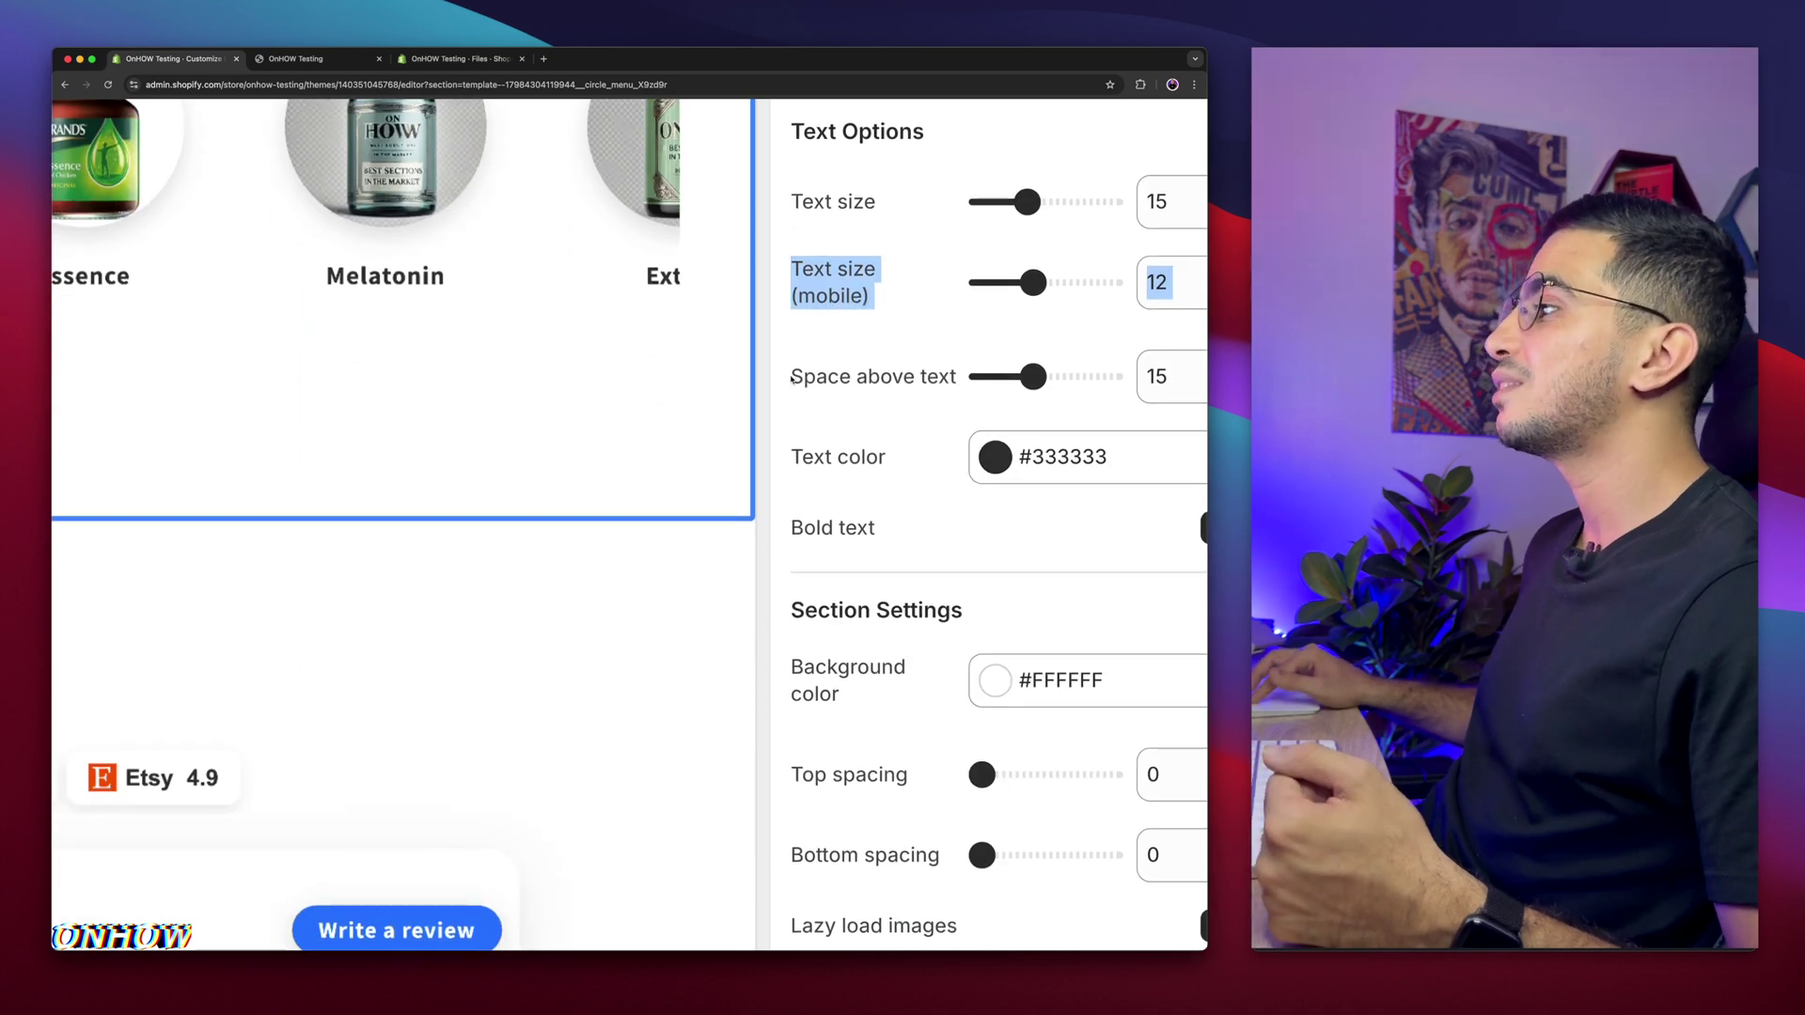
drag(792, 379, 909, 389)
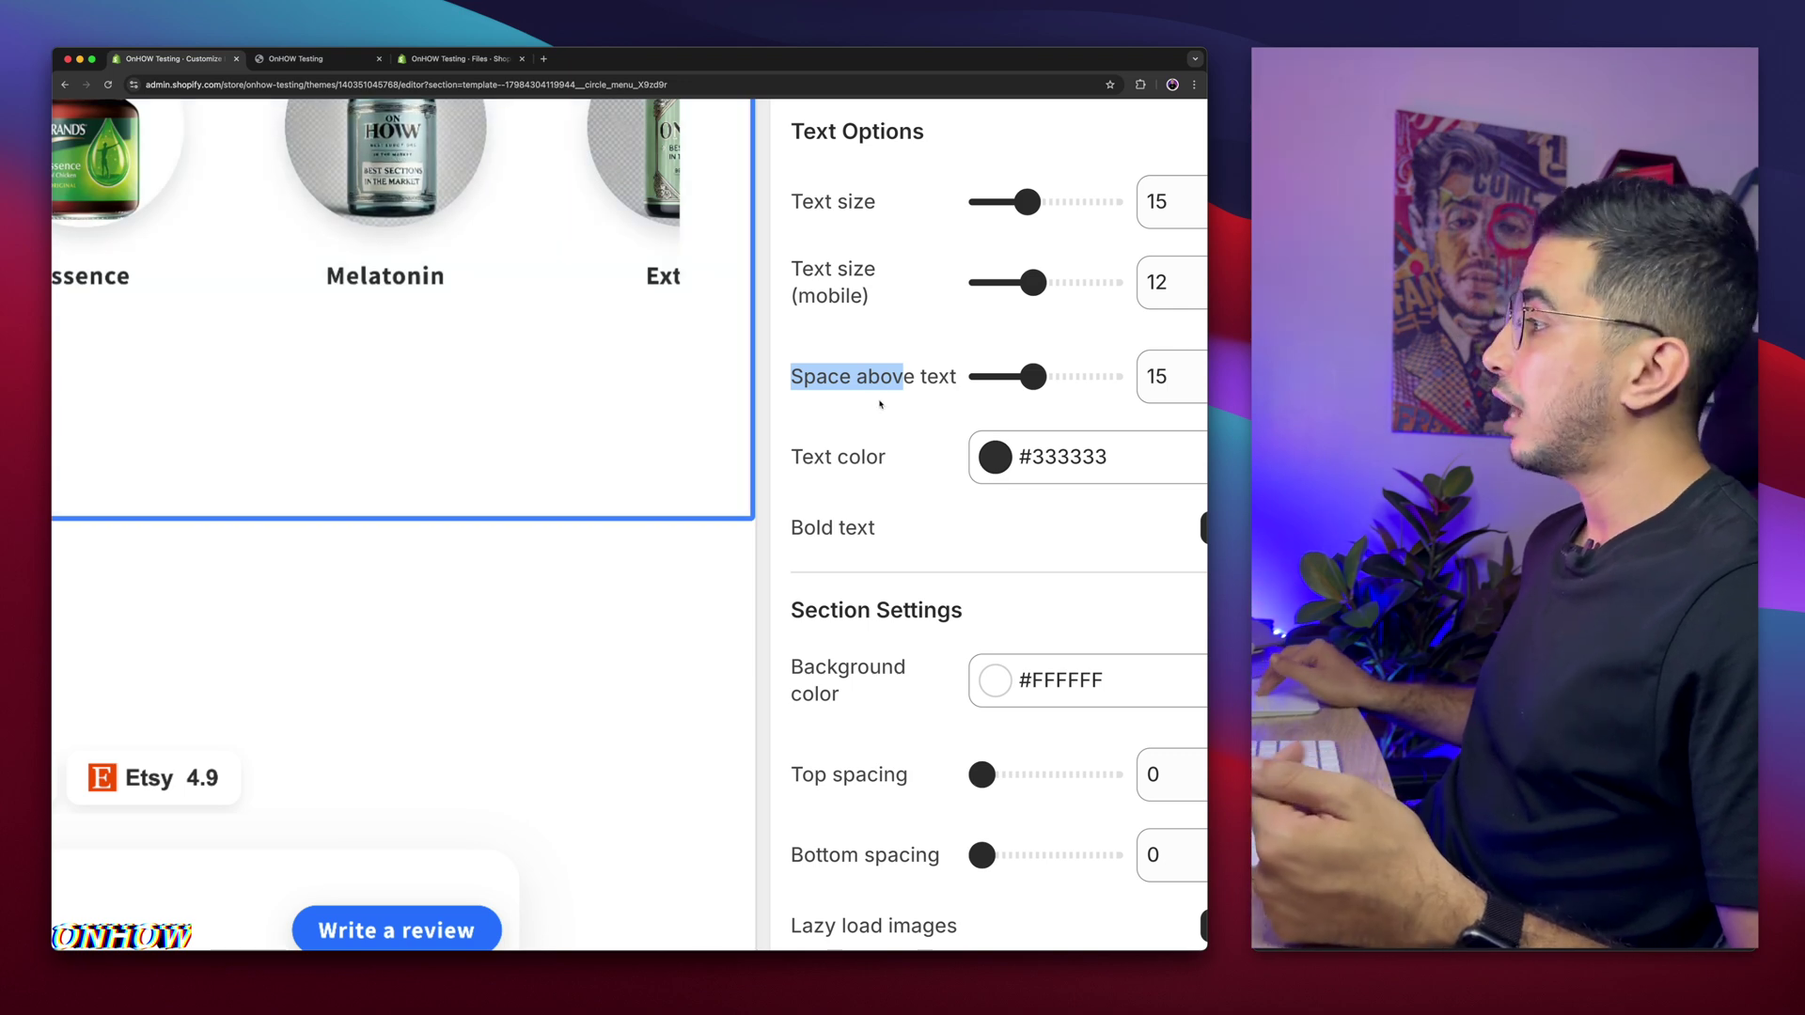
scroll(894, 451, down, 1)
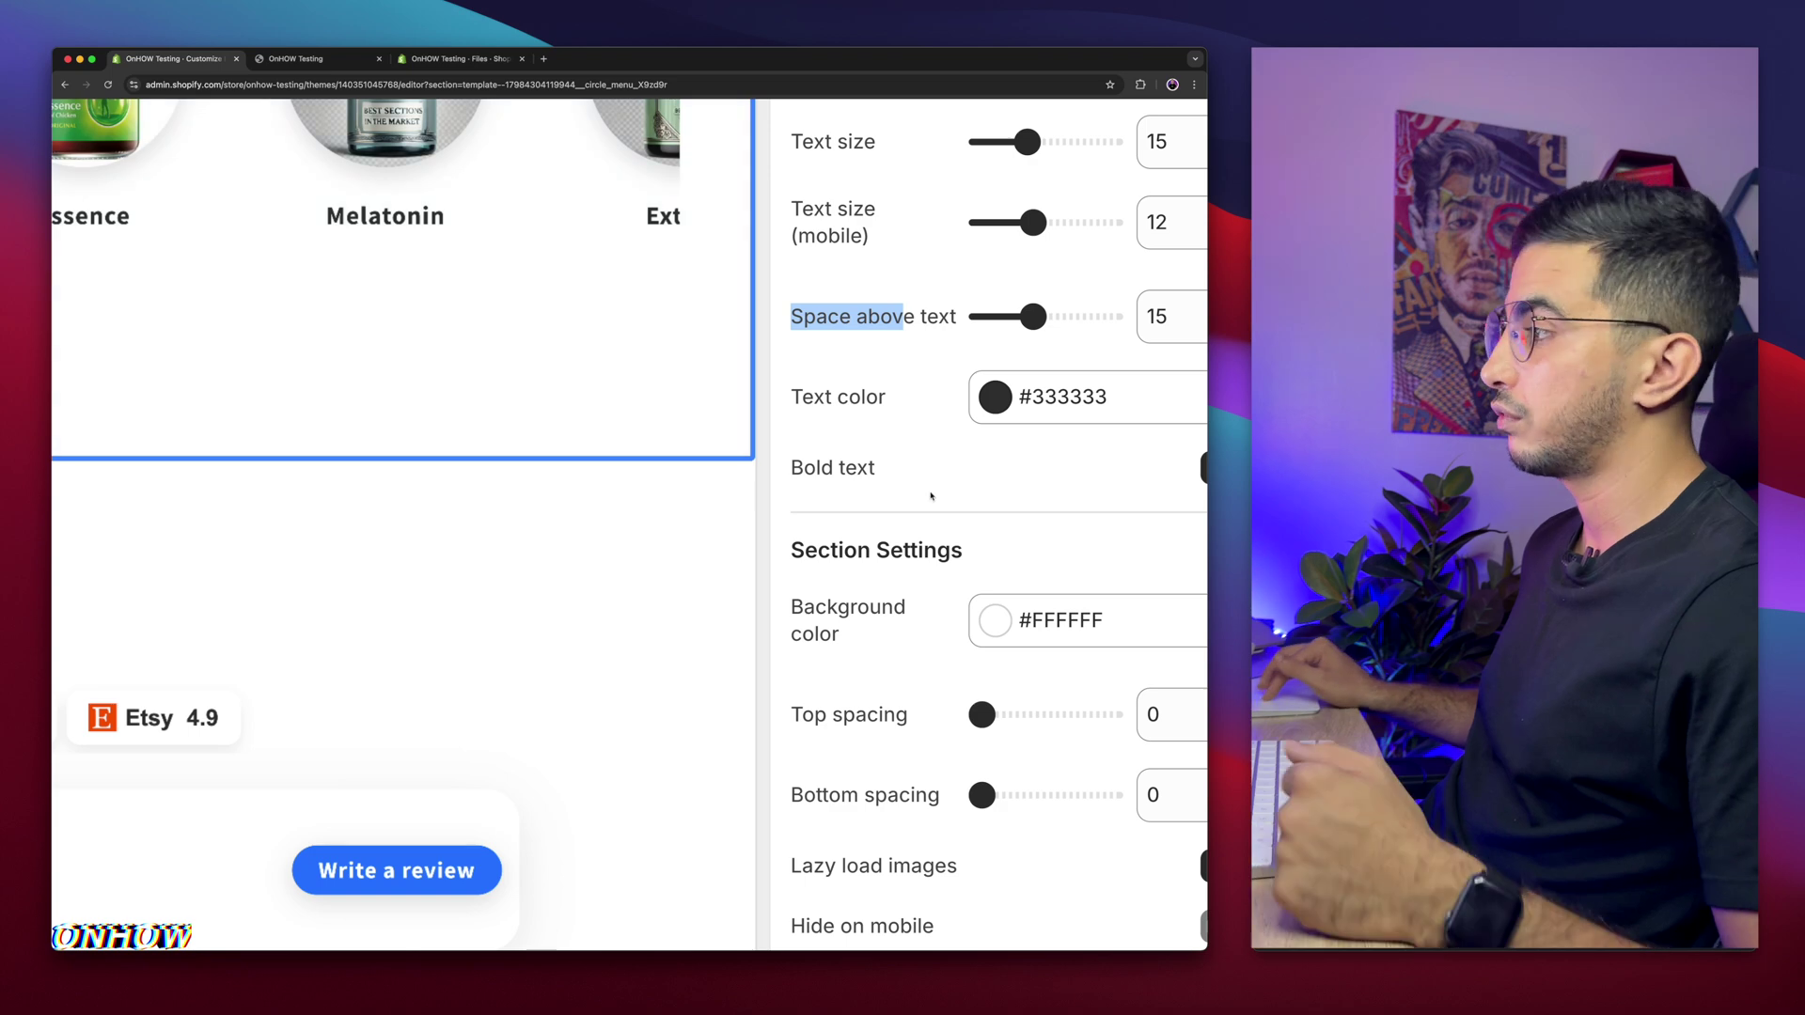
scroll(930, 496, down, 1)
scroll(930, 495, right, 1)
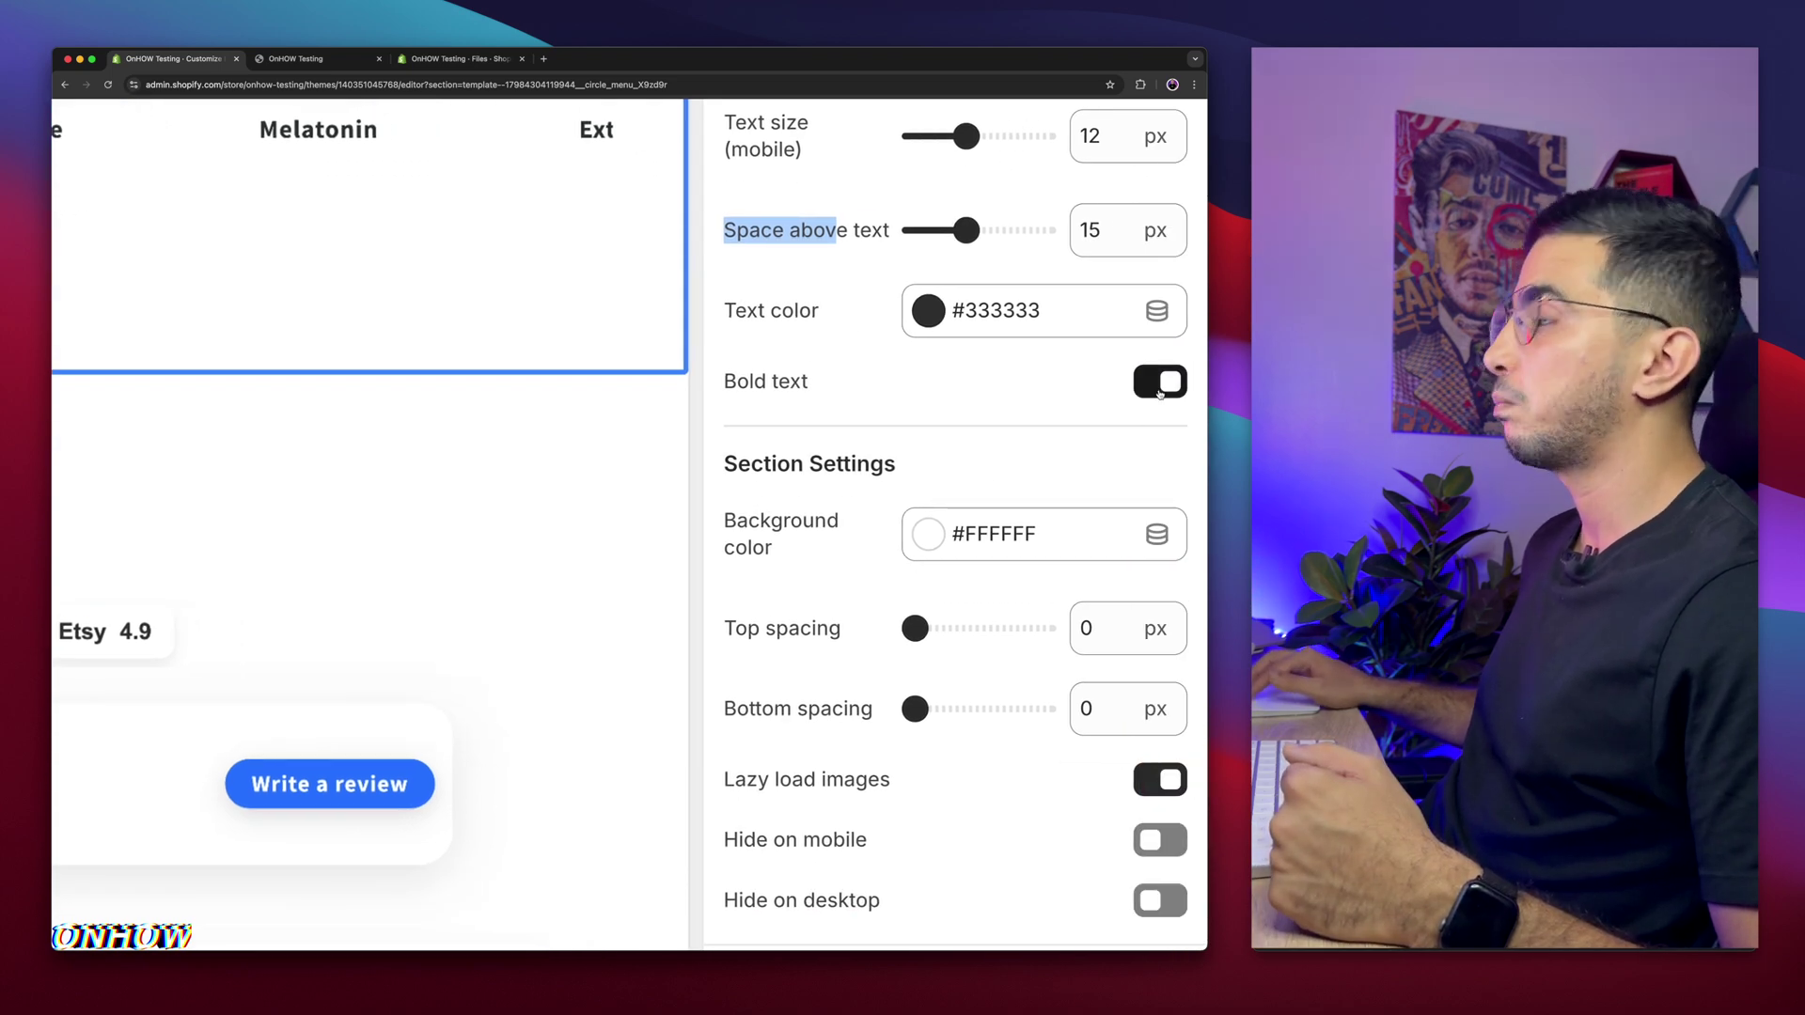
scroll(1160, 394, up, 1)
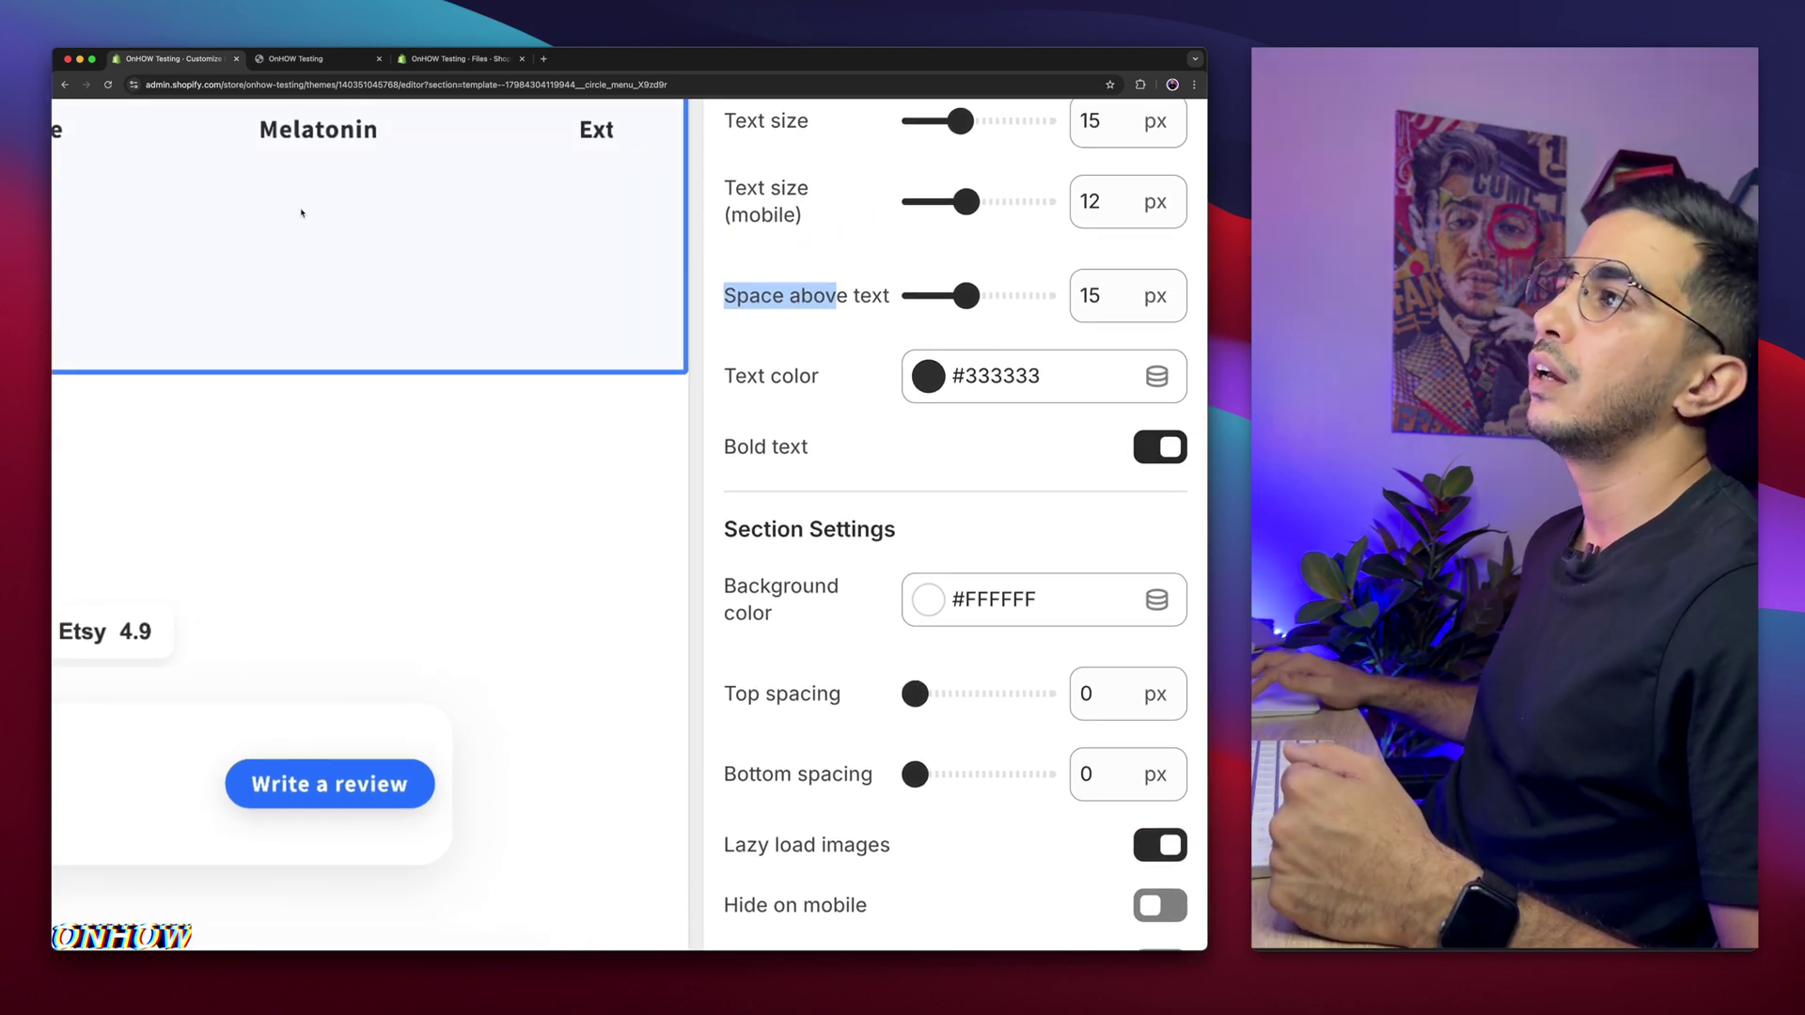
scroll(855, 559, down, 1)
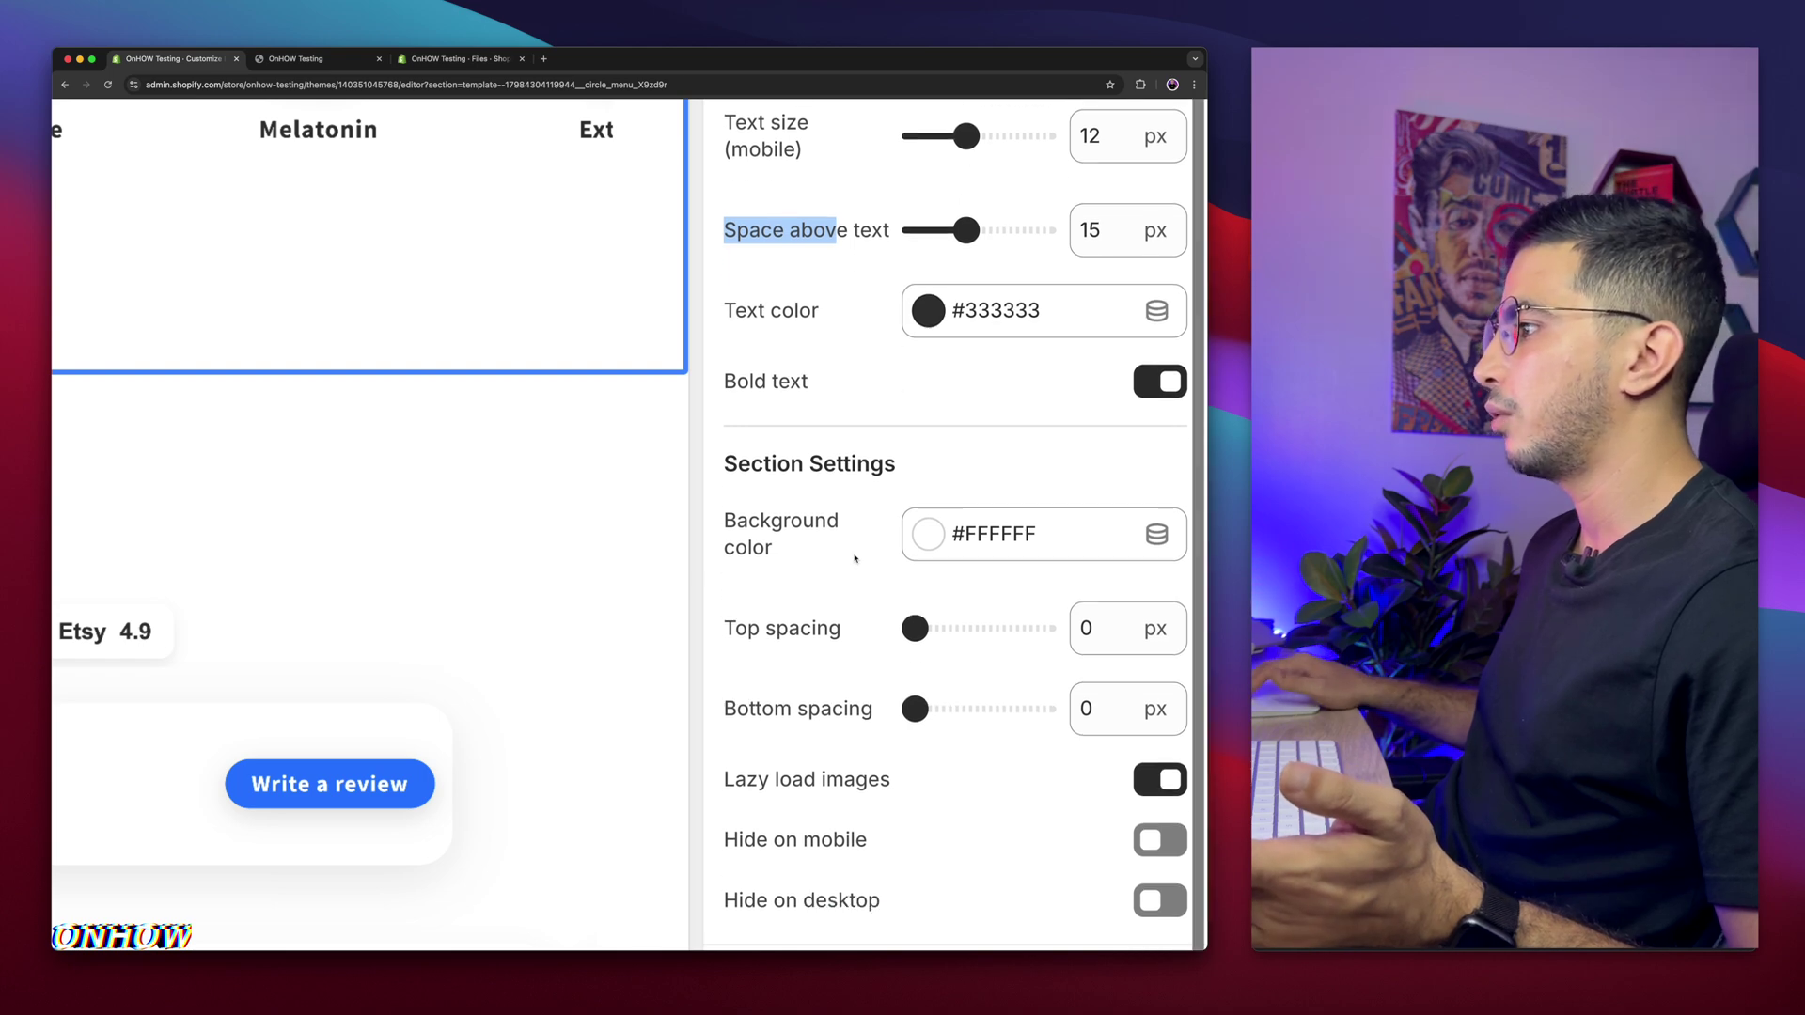
scroll(805, 492, down, 2)
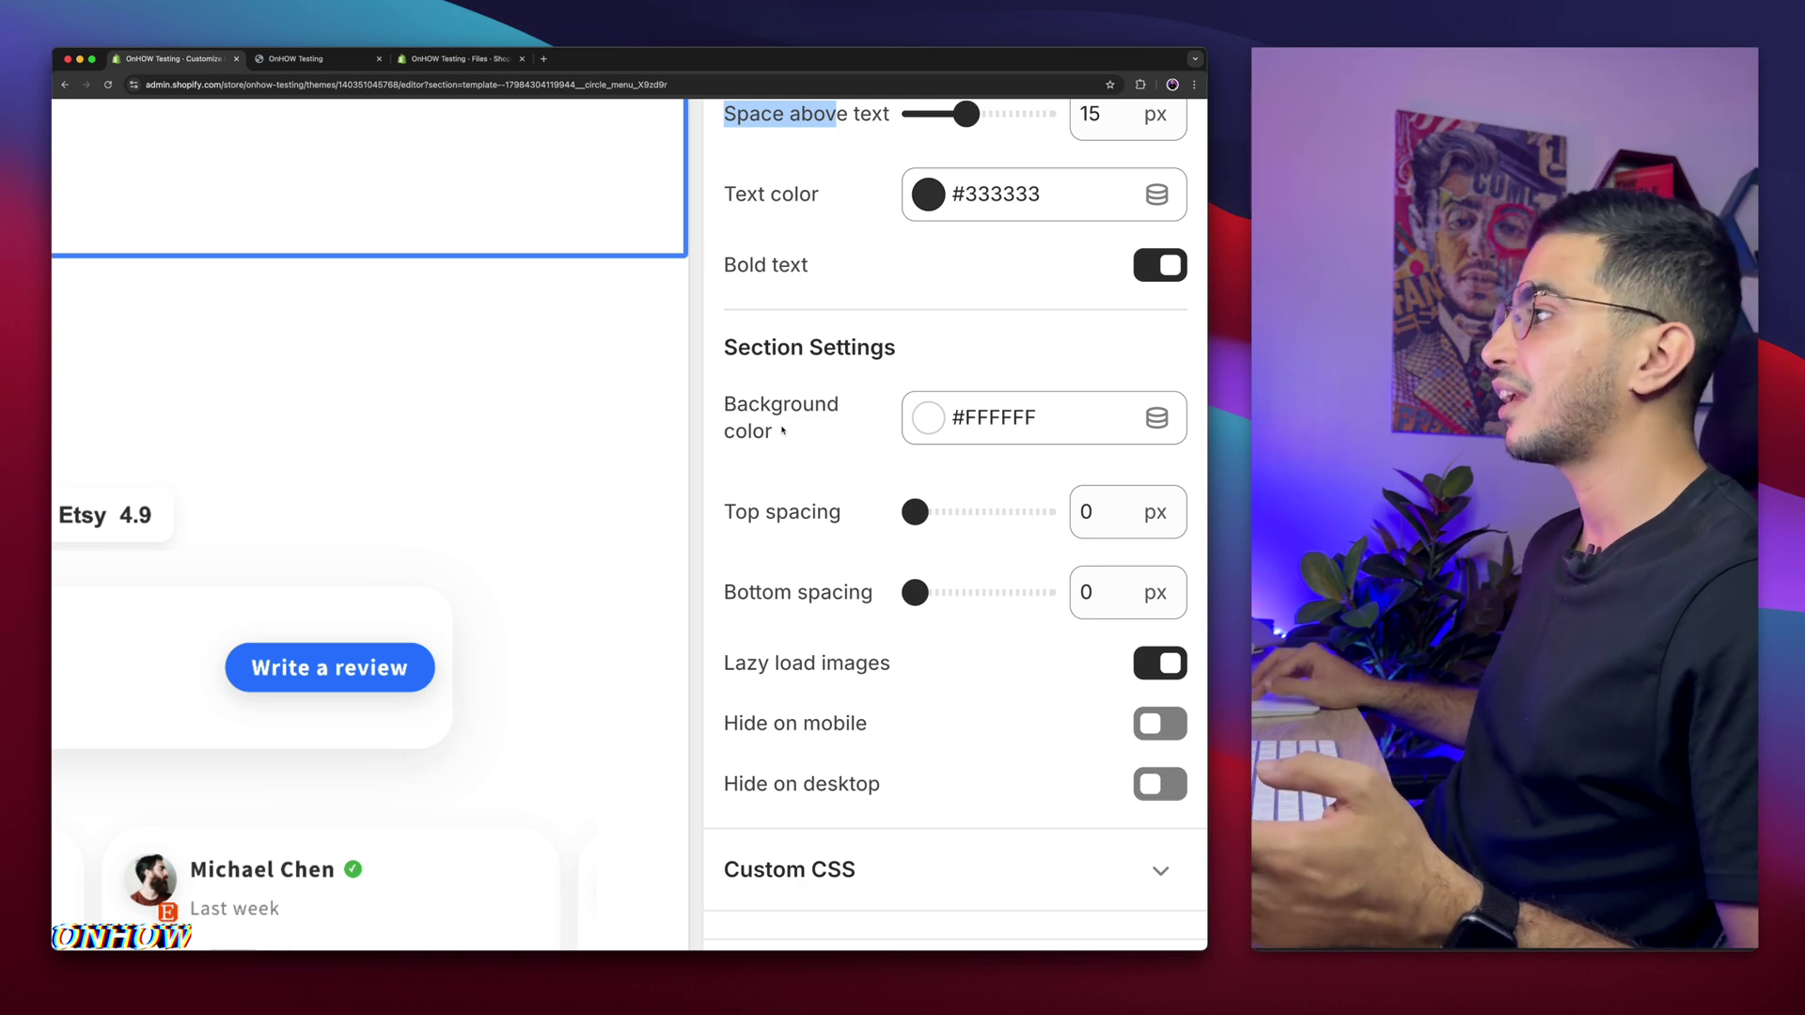
scroll(816, 430, down, 5)
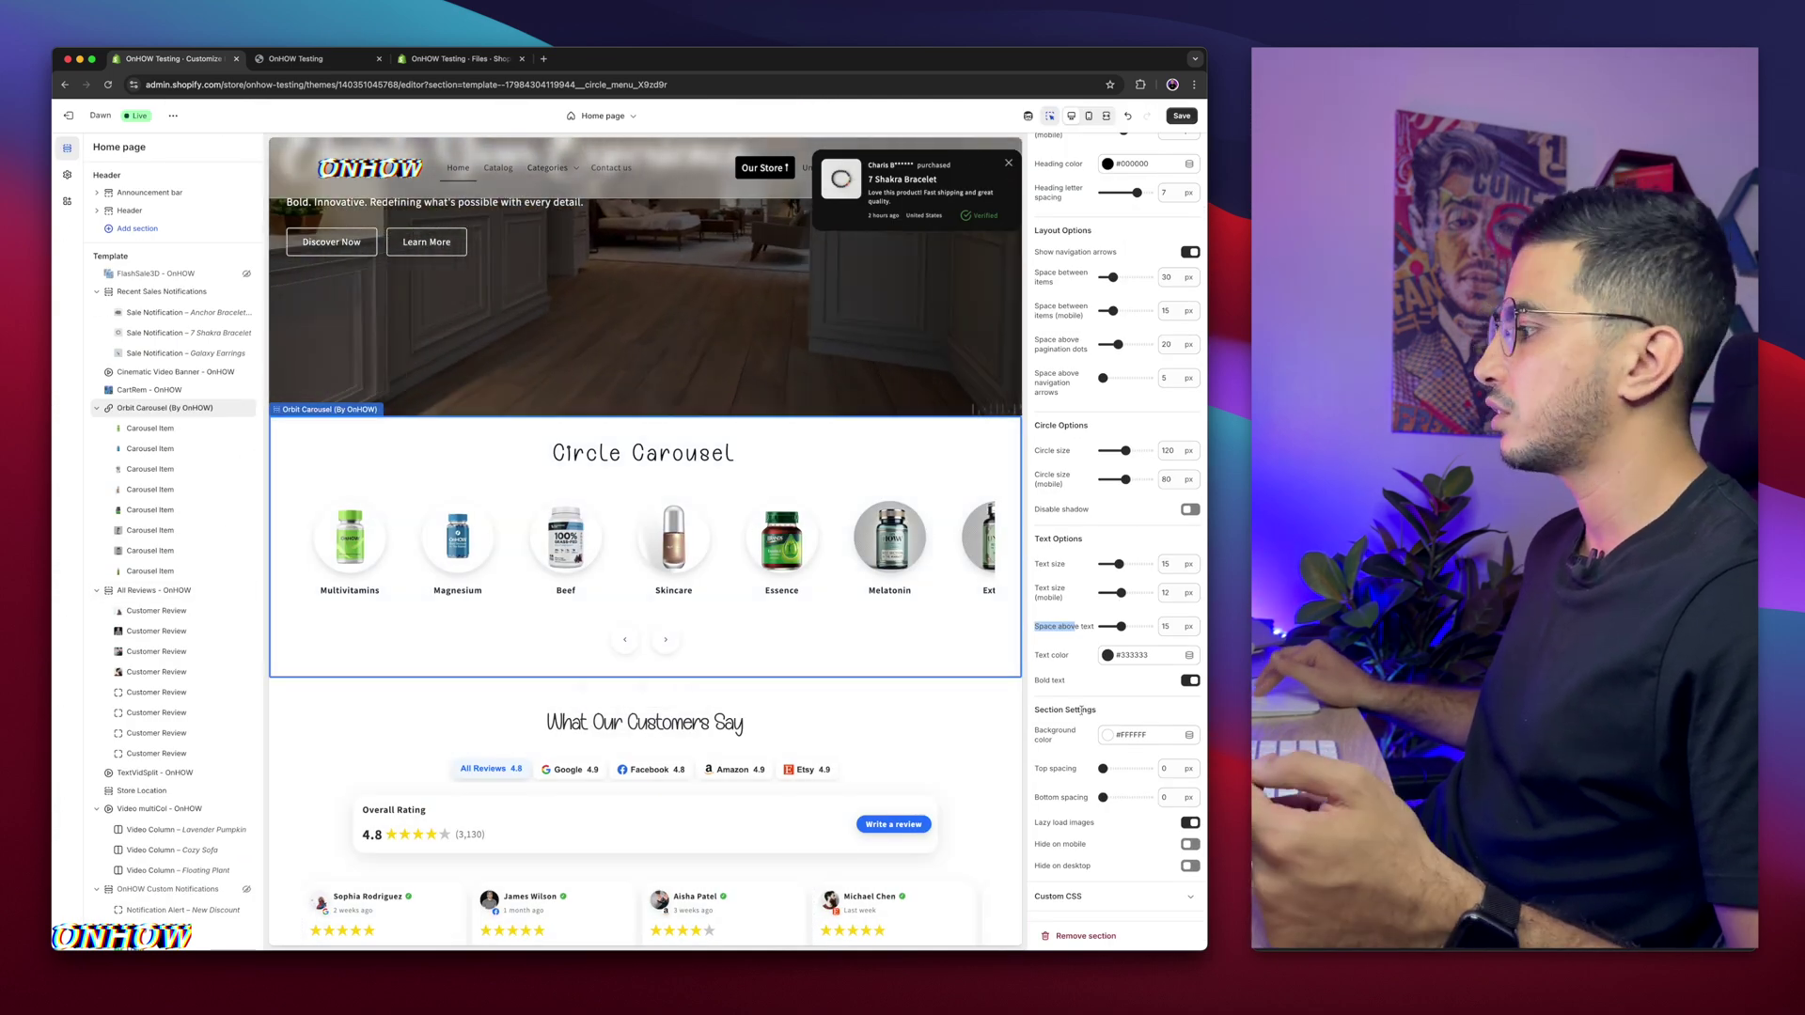
scroll(1103, 716, up, 5)
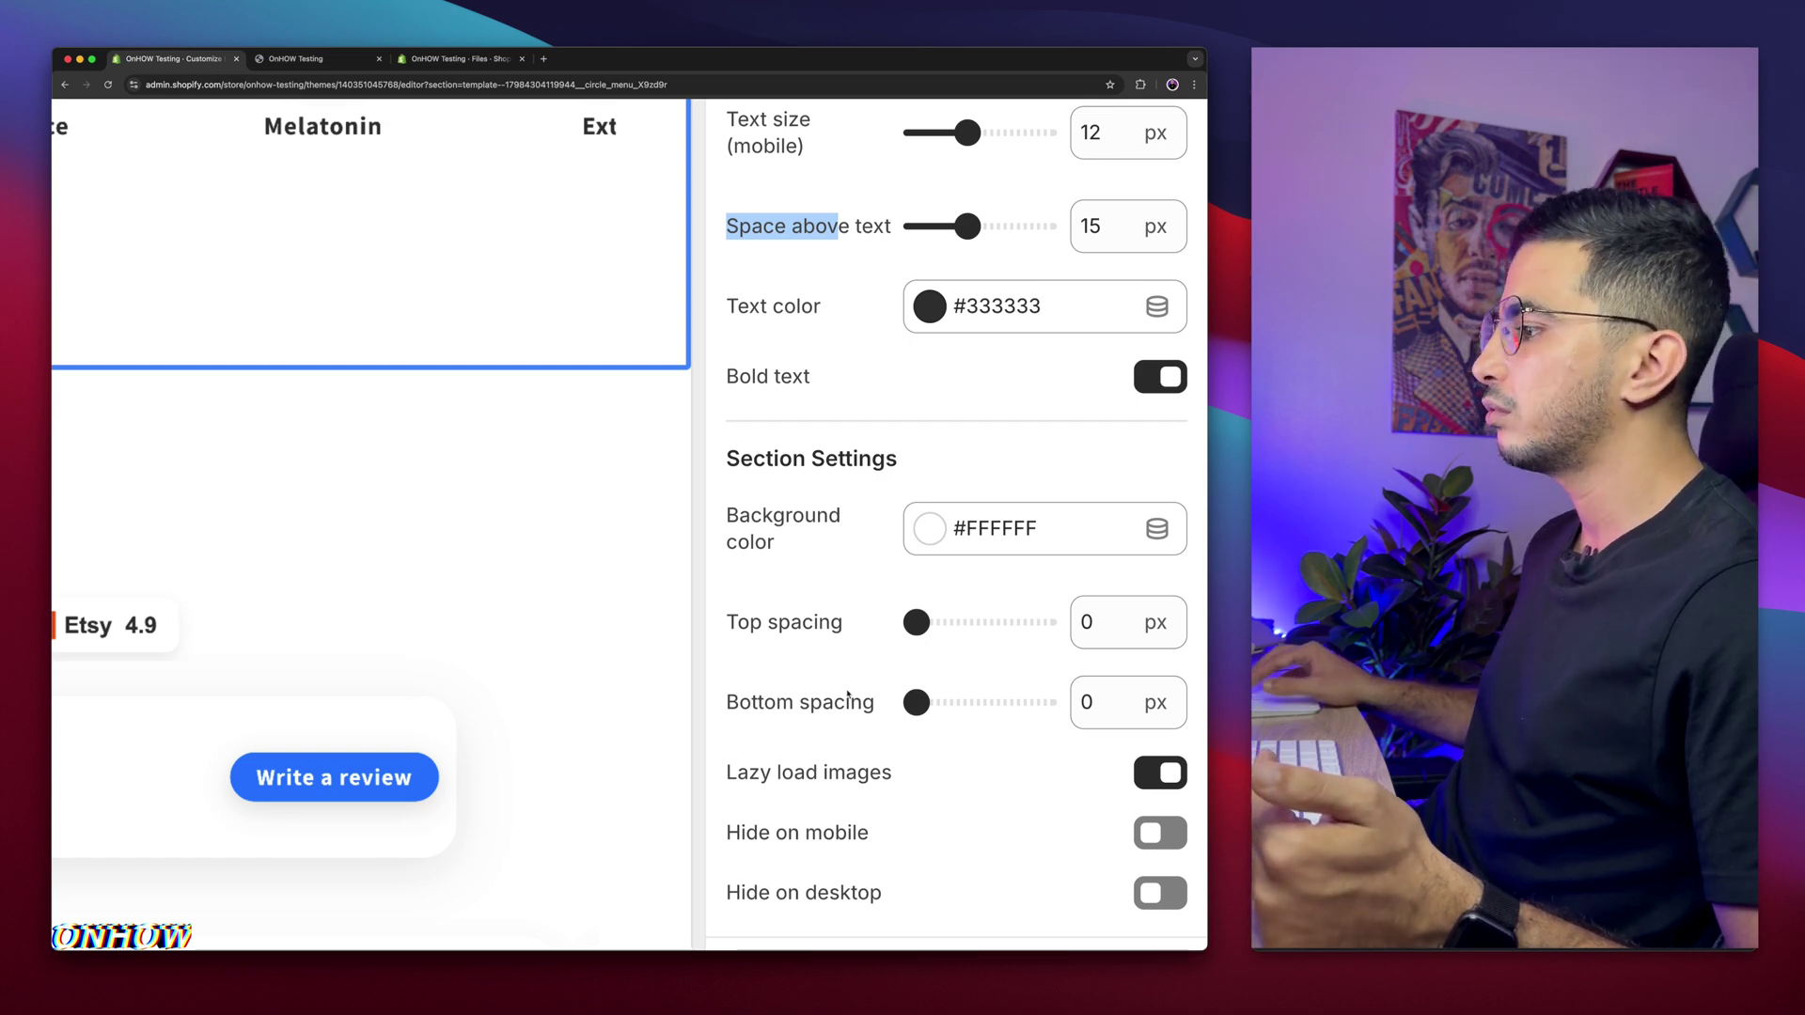
scroll(847, 696, down, 3)
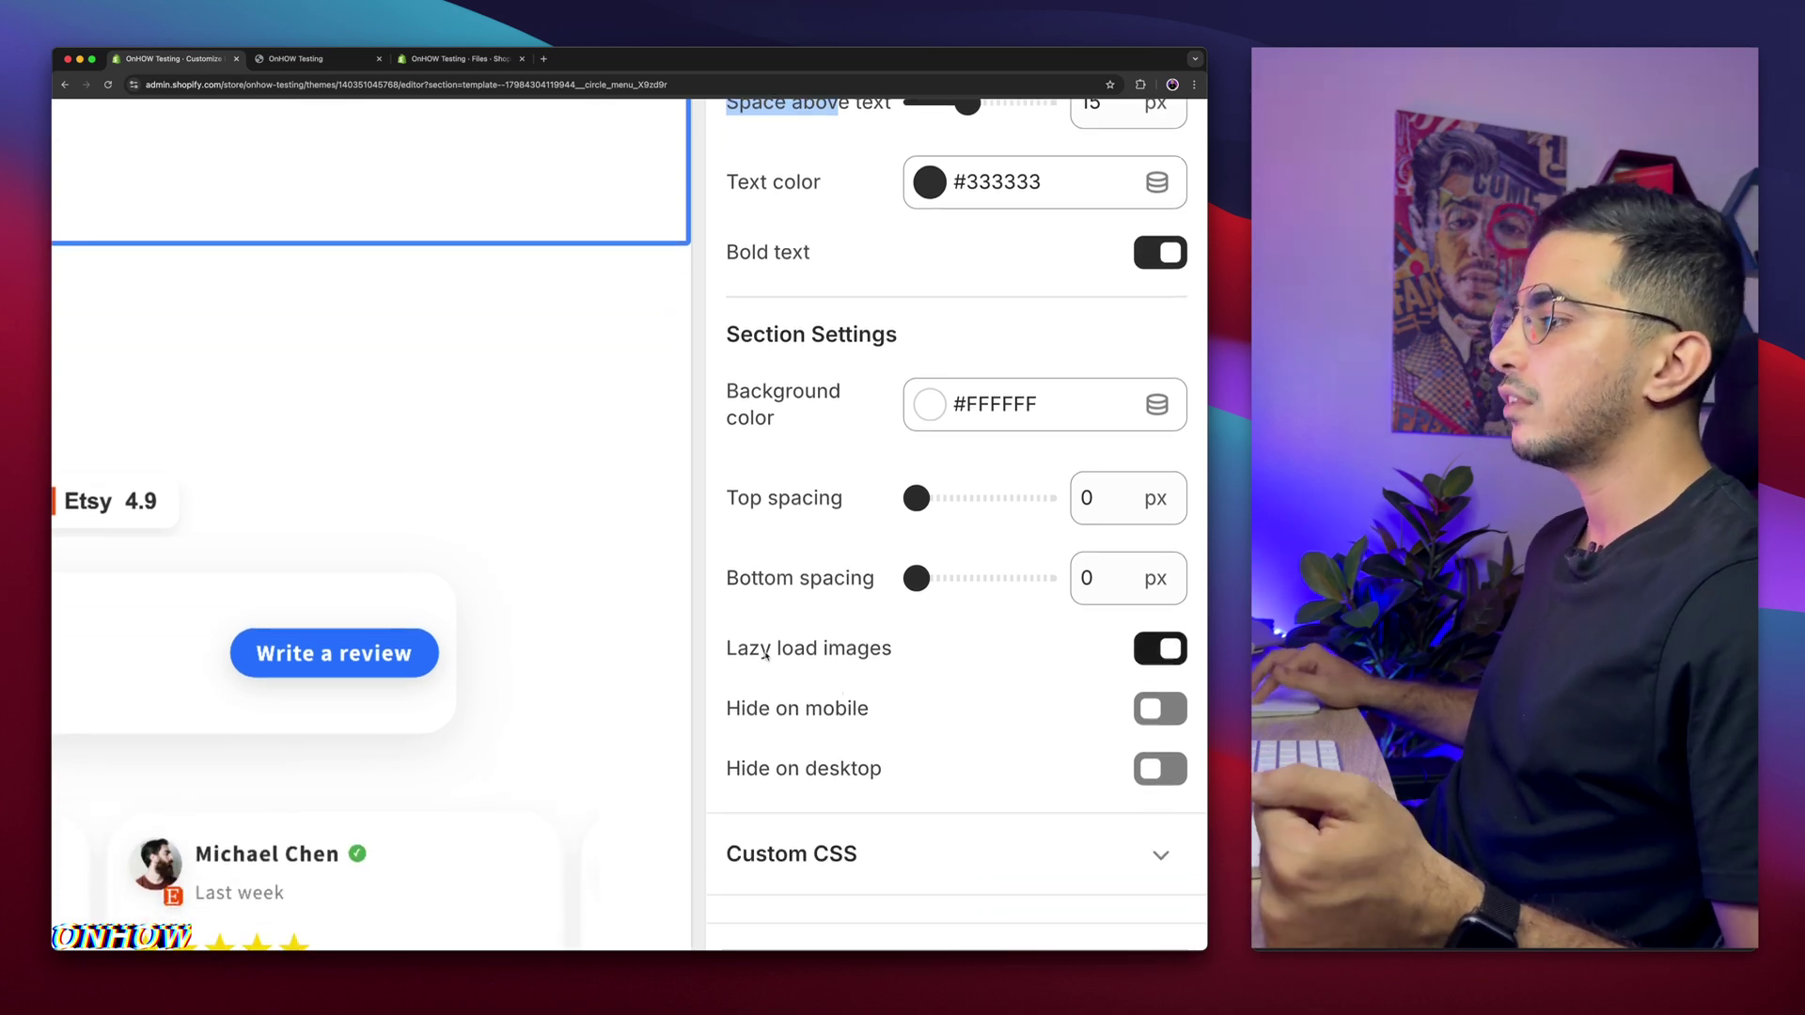
drag(726, 648, 895, 651)
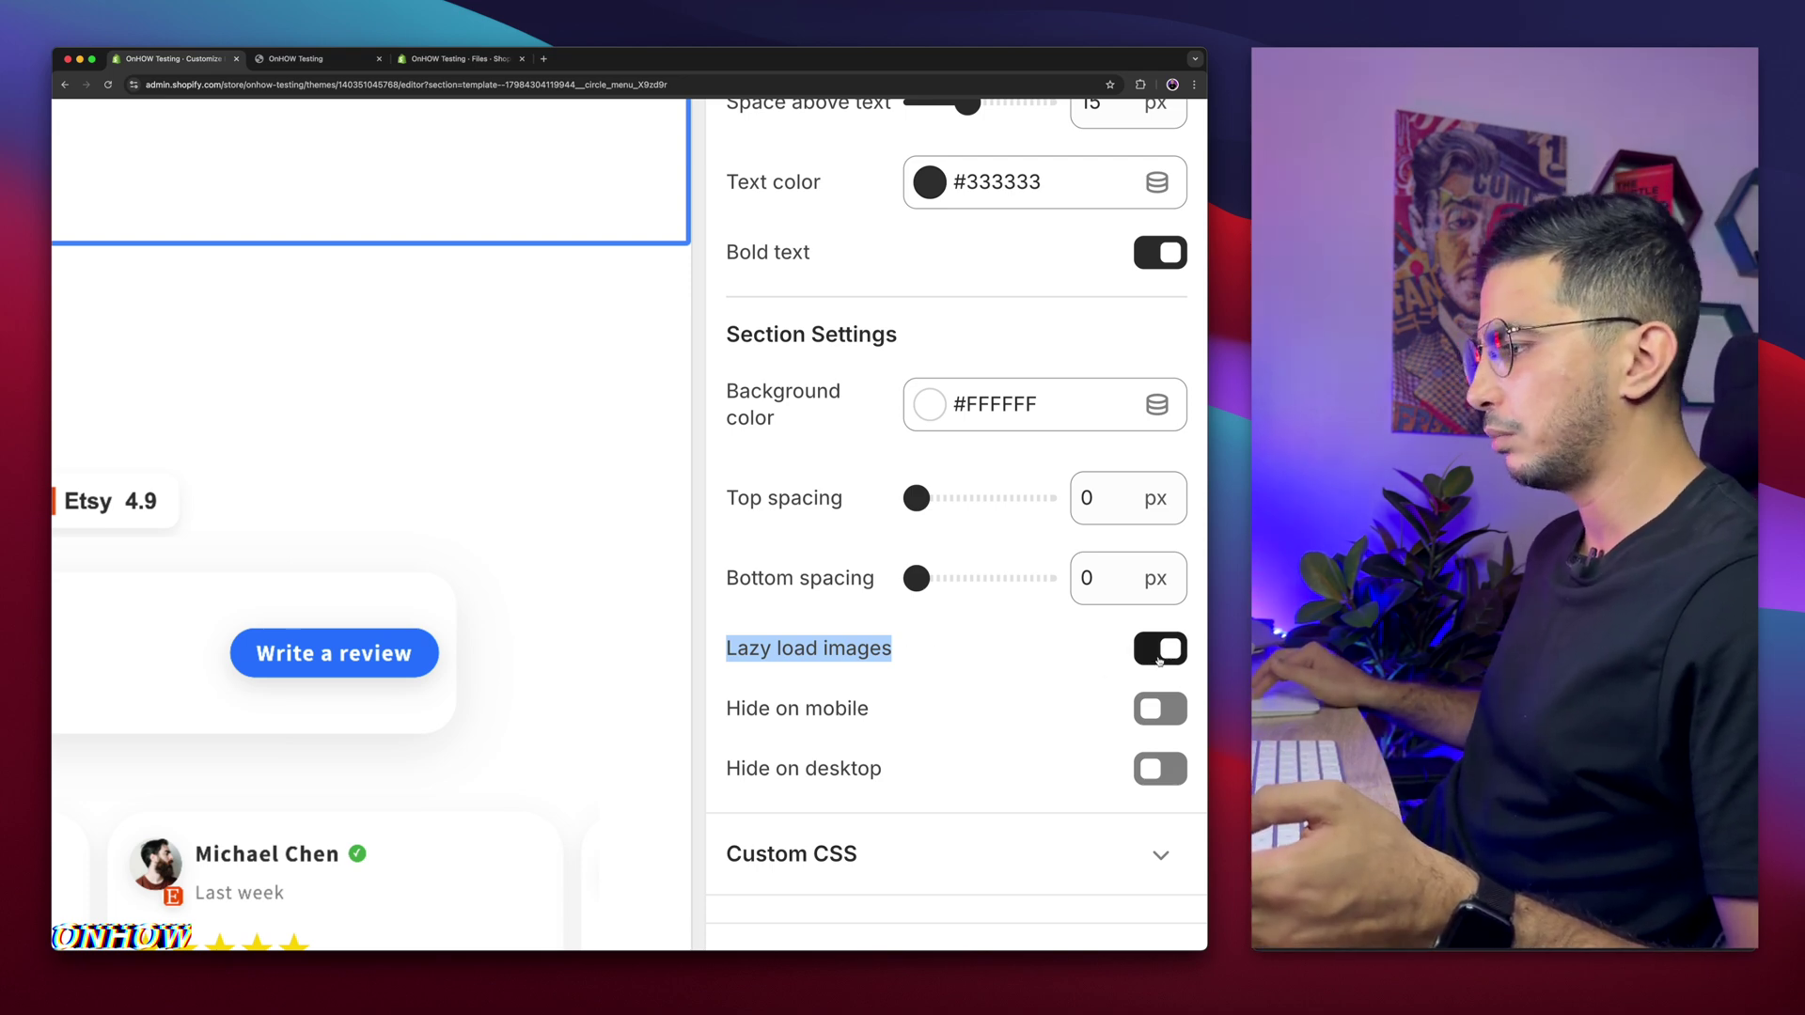
drag(724, 714, 928, 713)
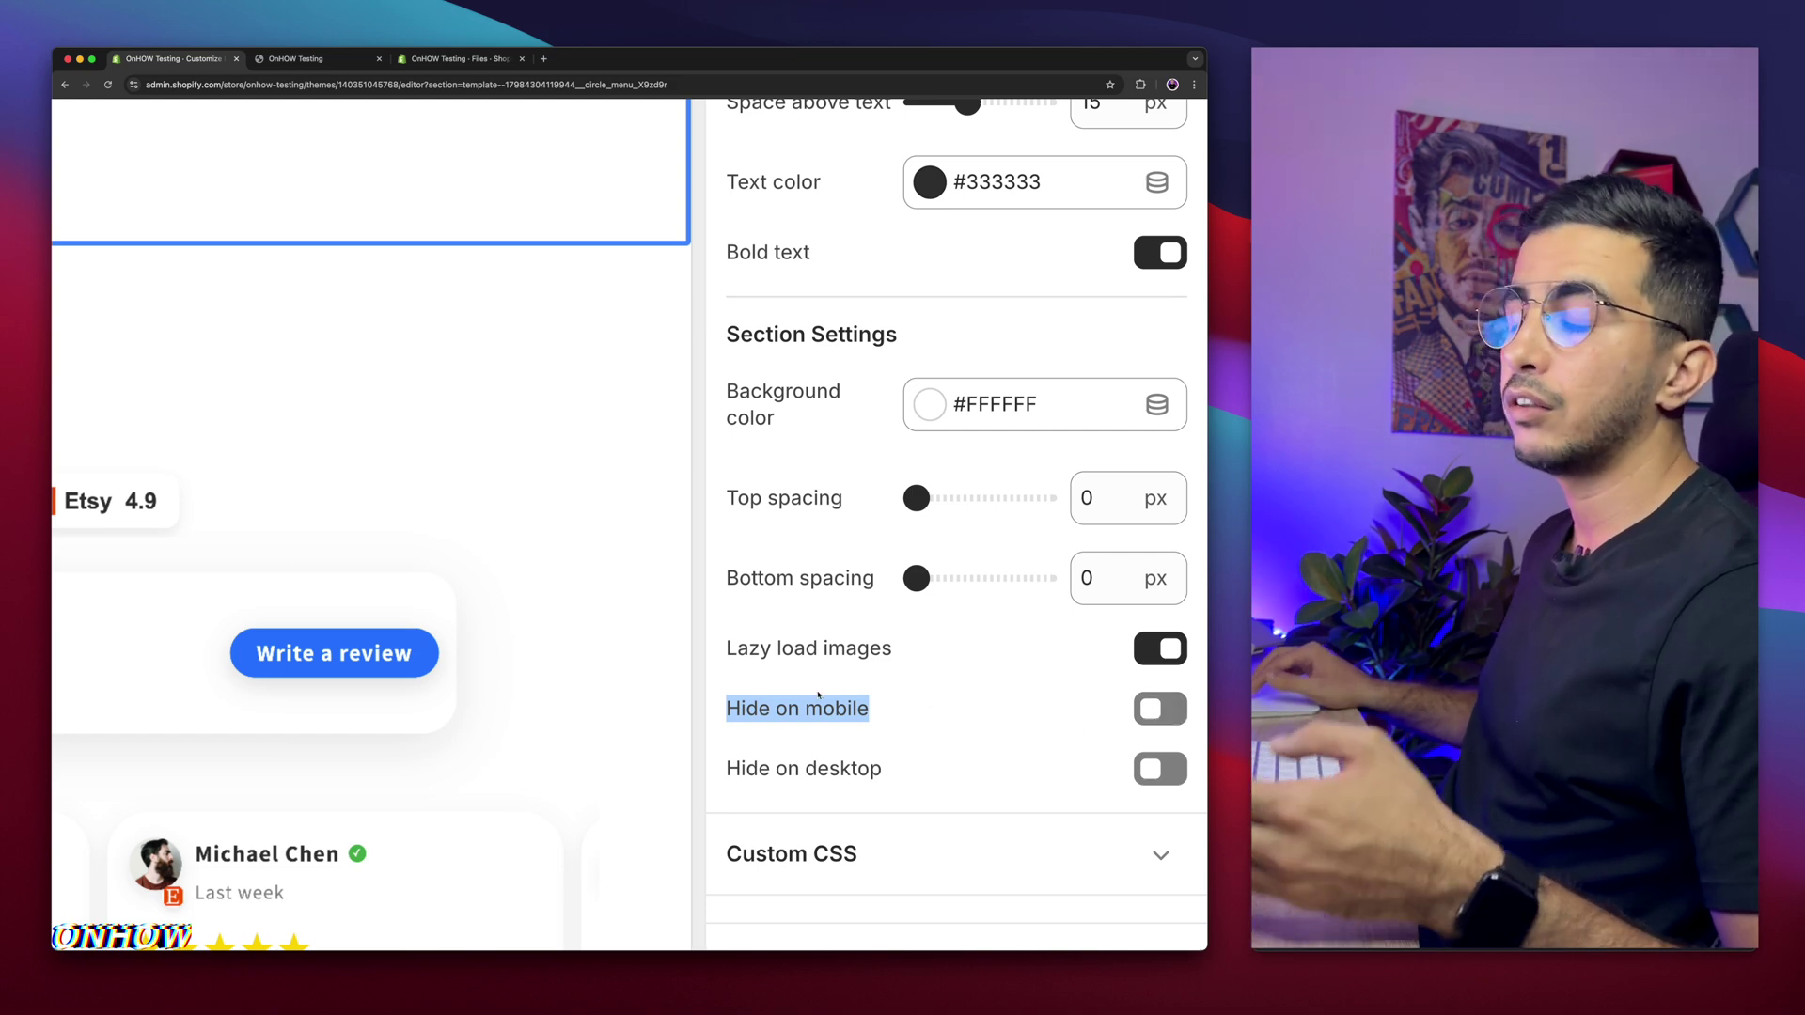
drag(722, 768, 889, 780)
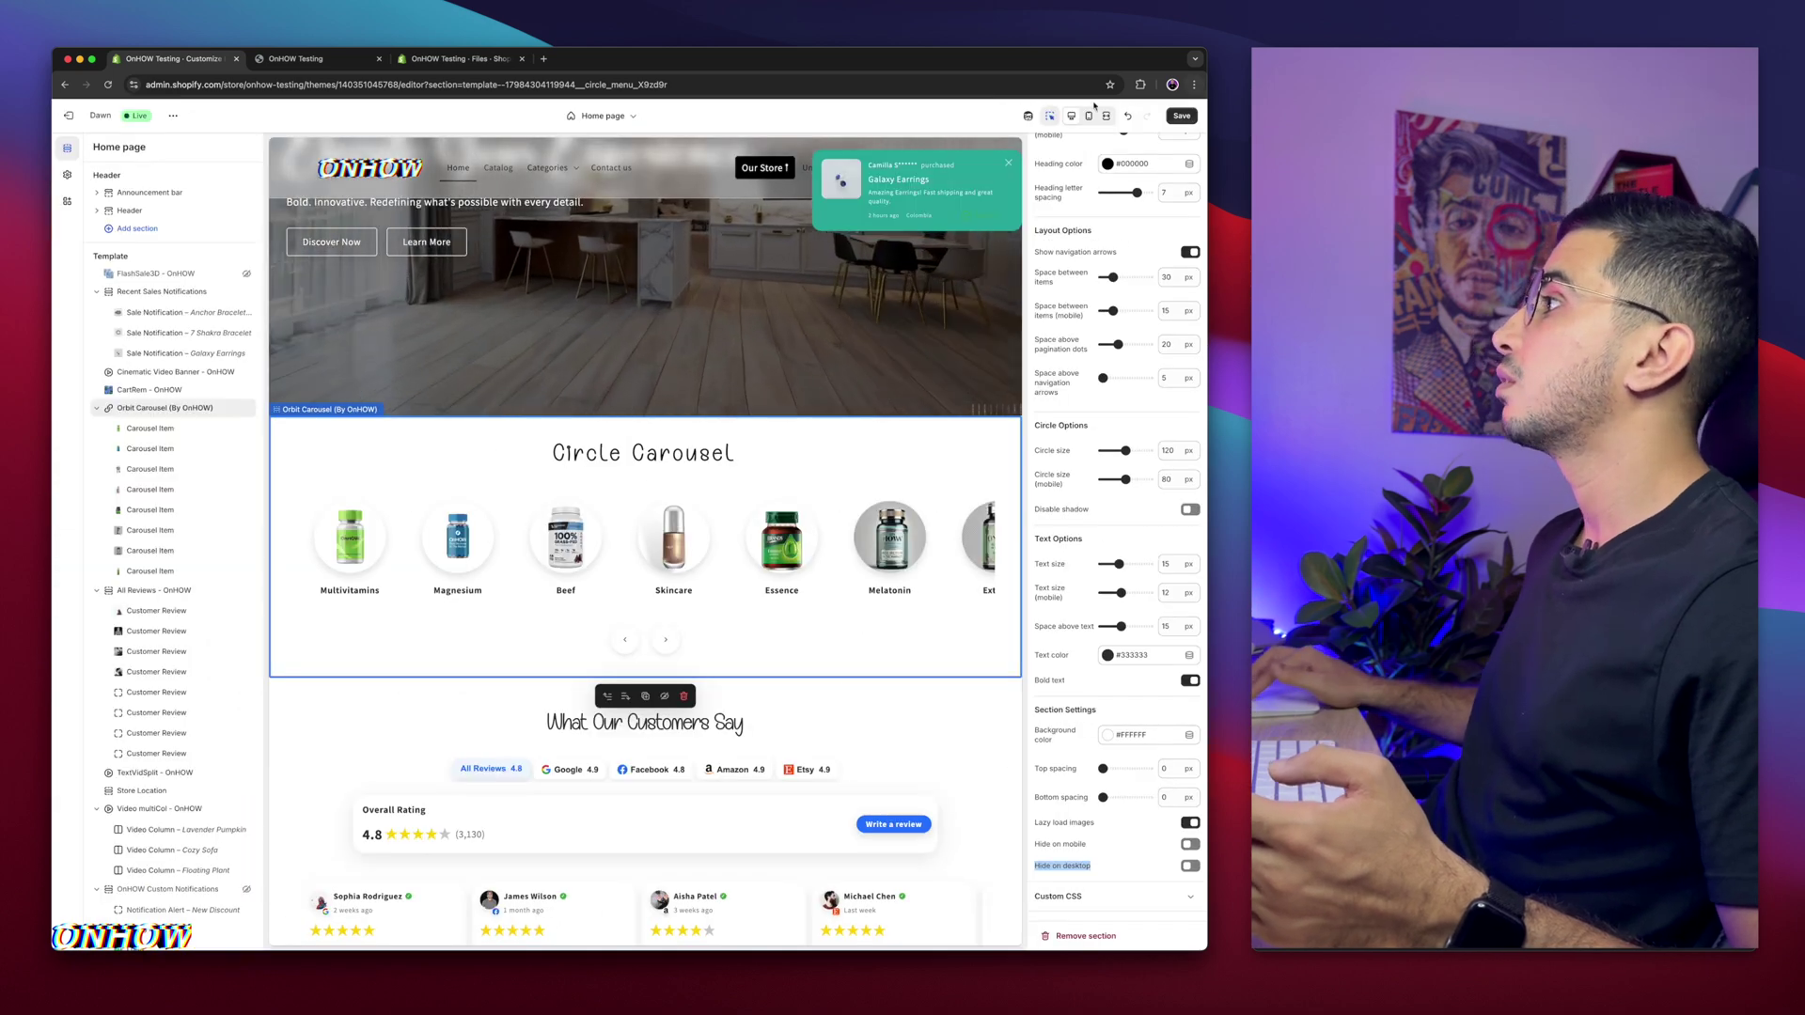
- Save the theme, switch to mobile preview, and cut the carousel's mobile item spacing from 15 to 5 px
key(super+s)
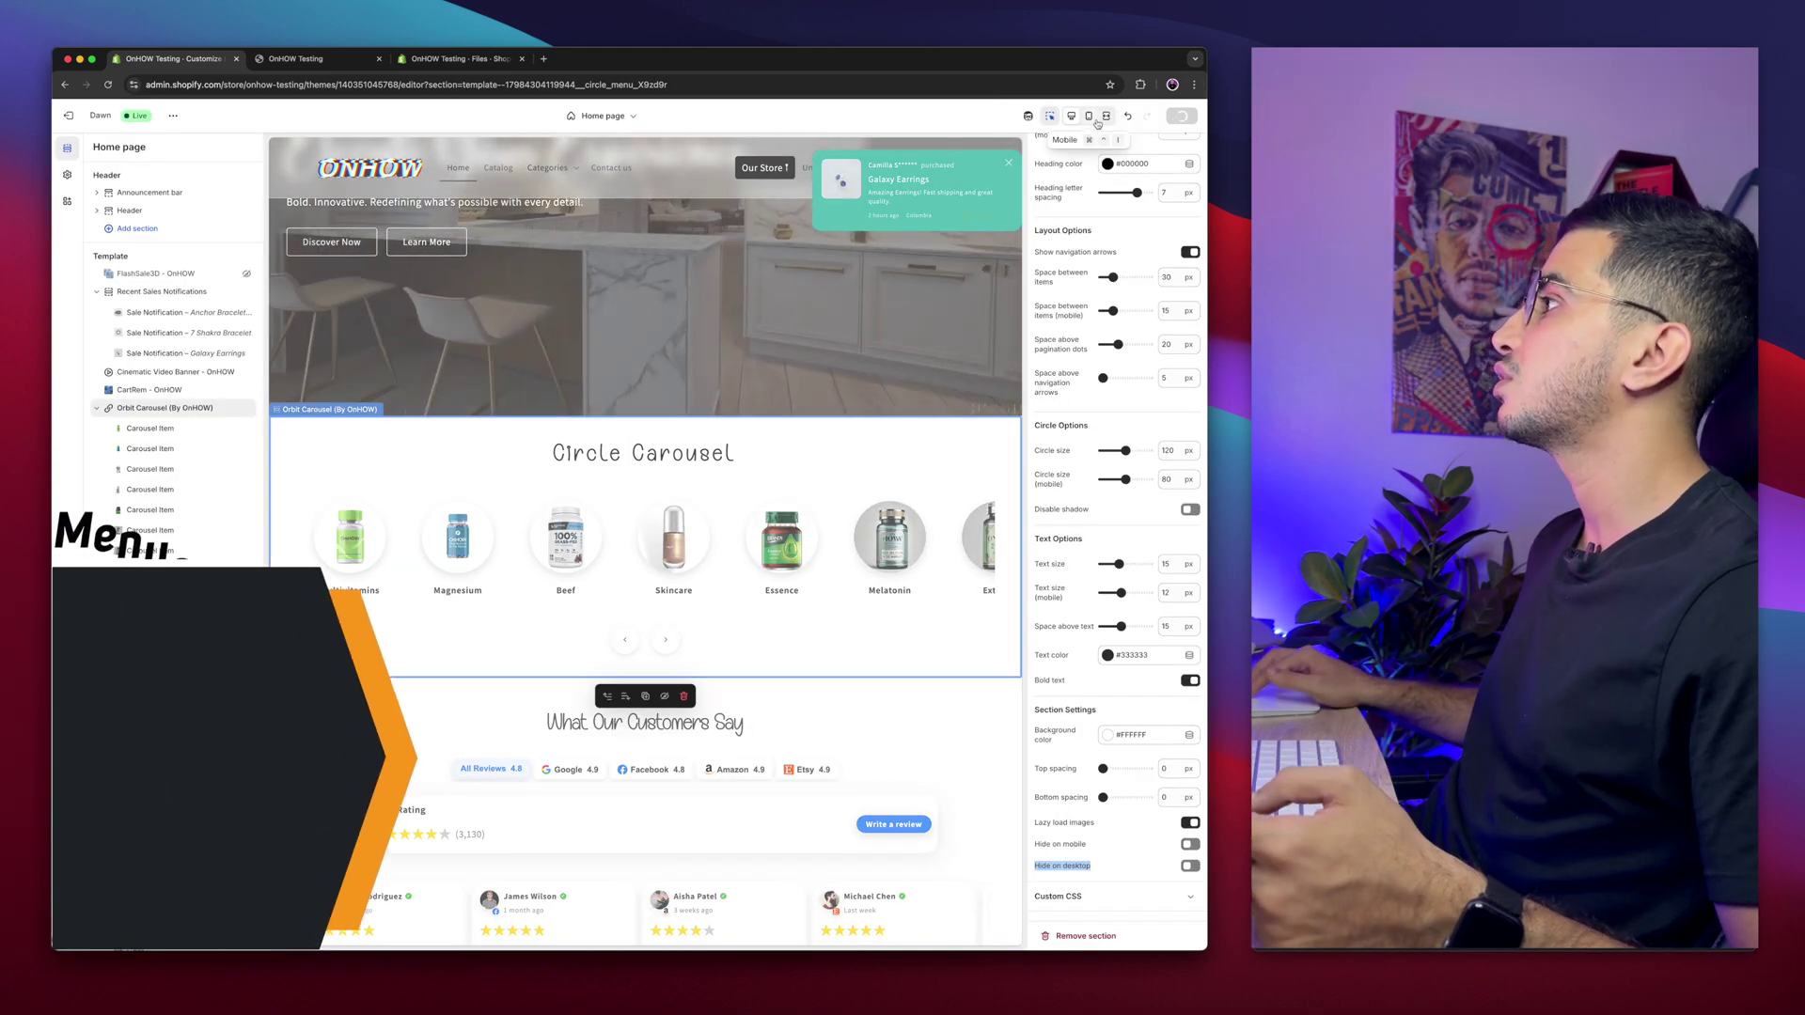
click(1089, 116)
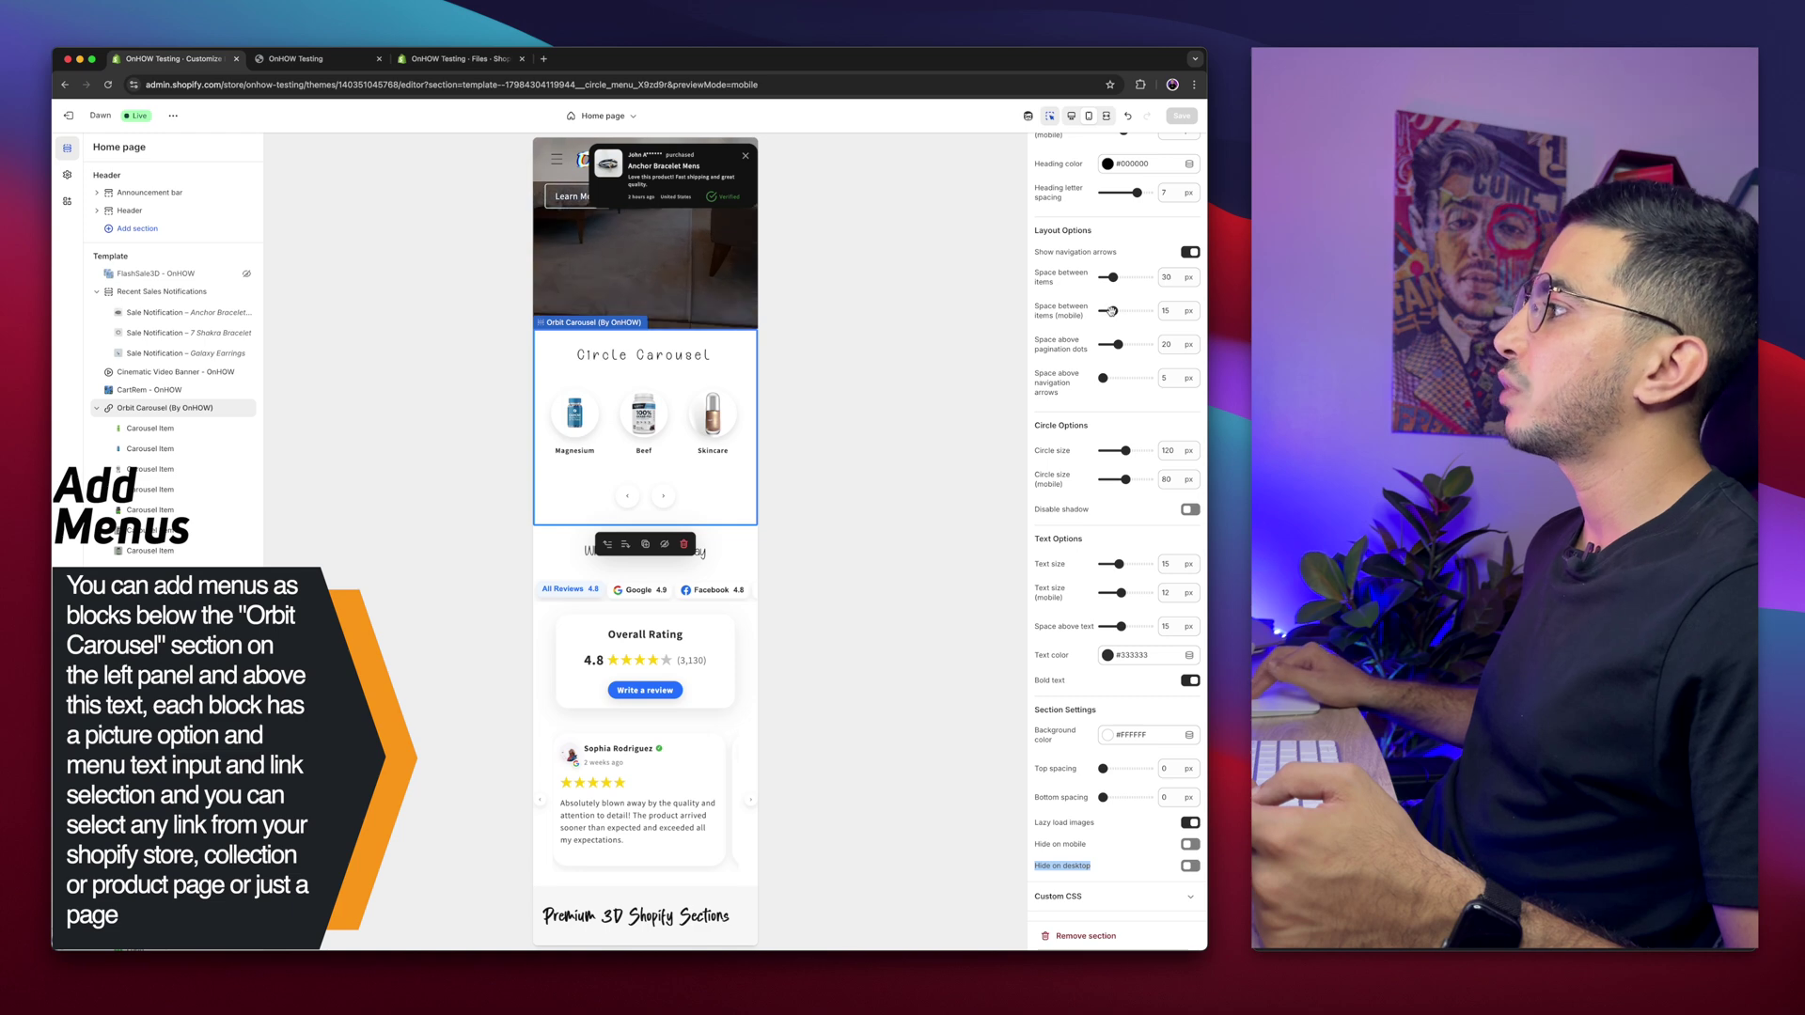
drag(1111, 312, 1102, 311)
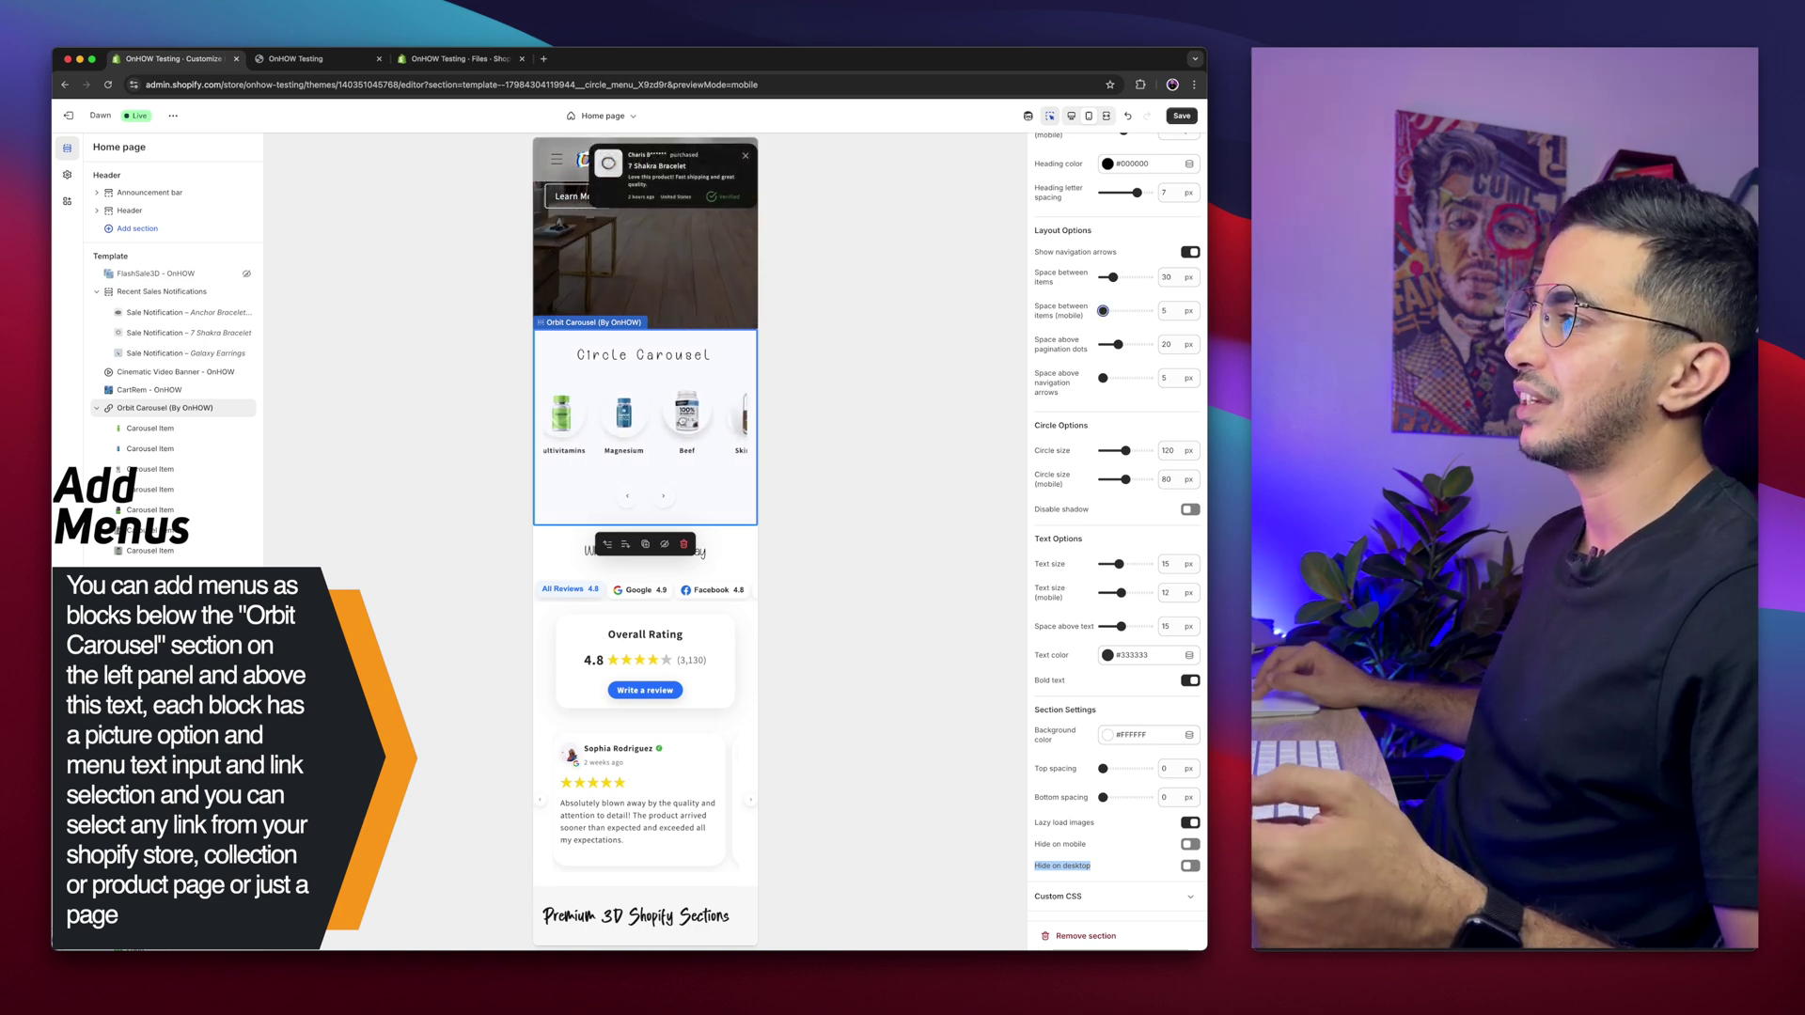
drag(721, 429, 644, 432)
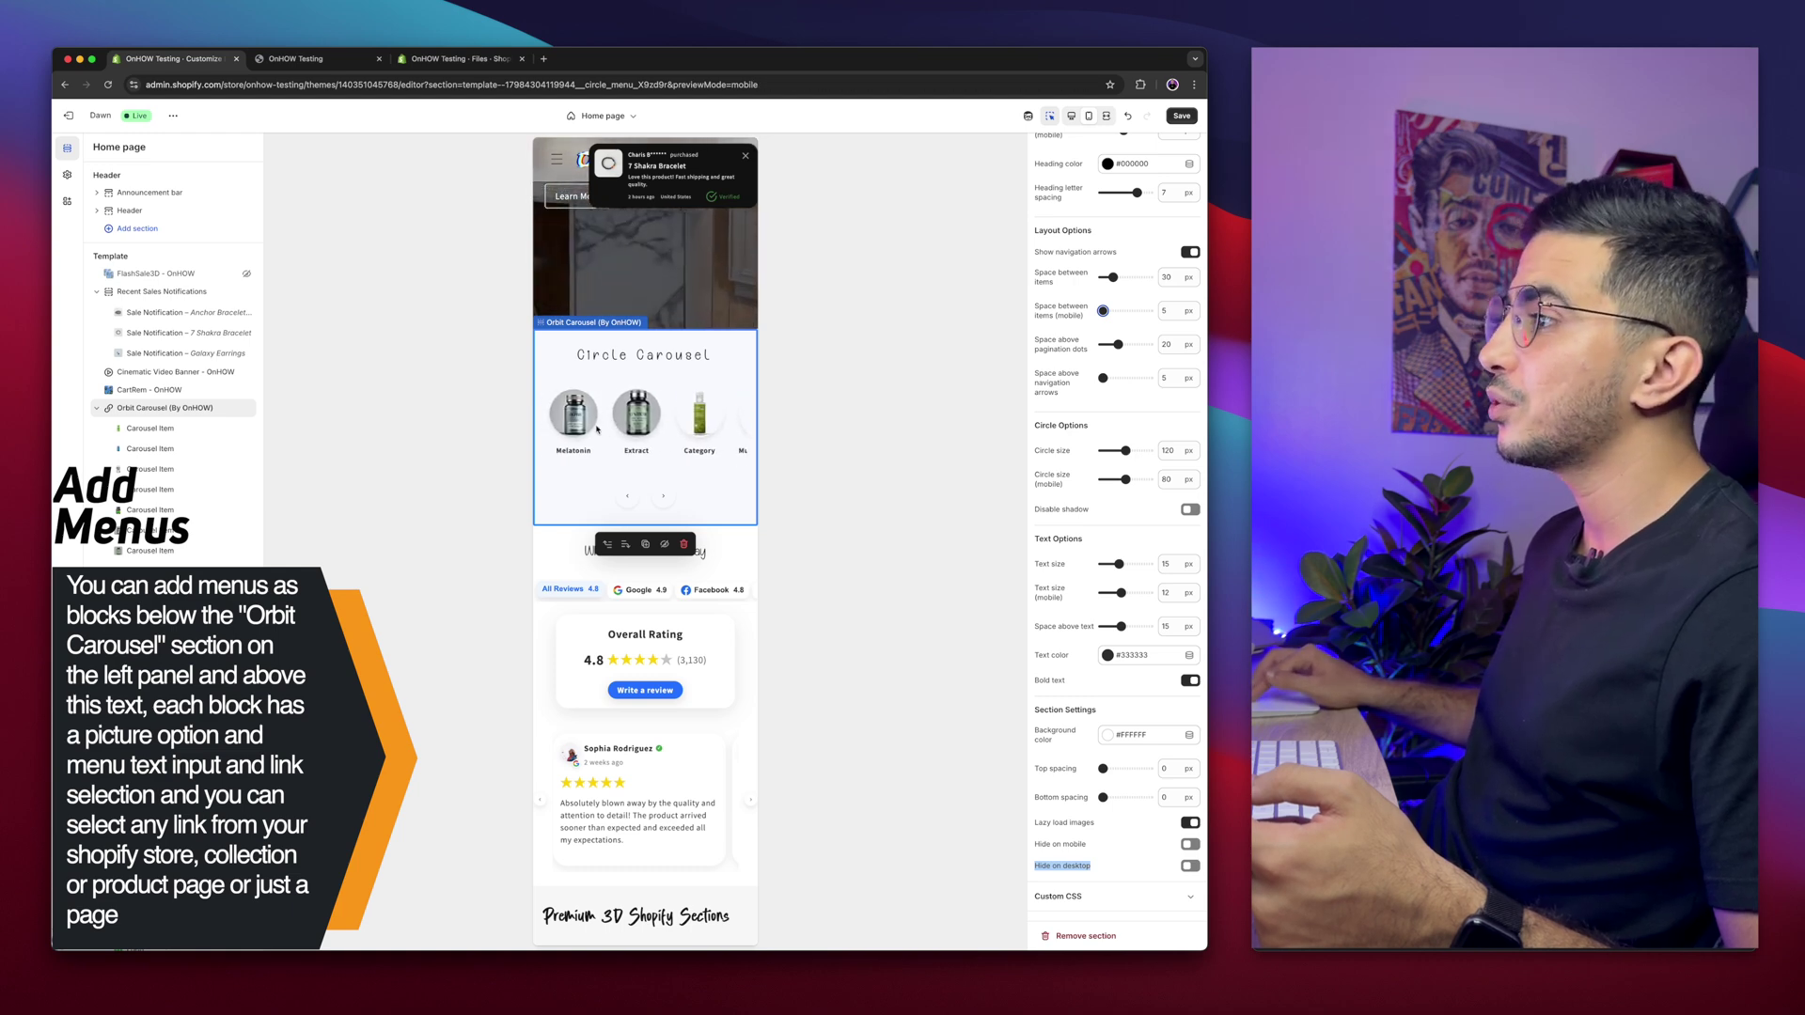
click(619, 412)
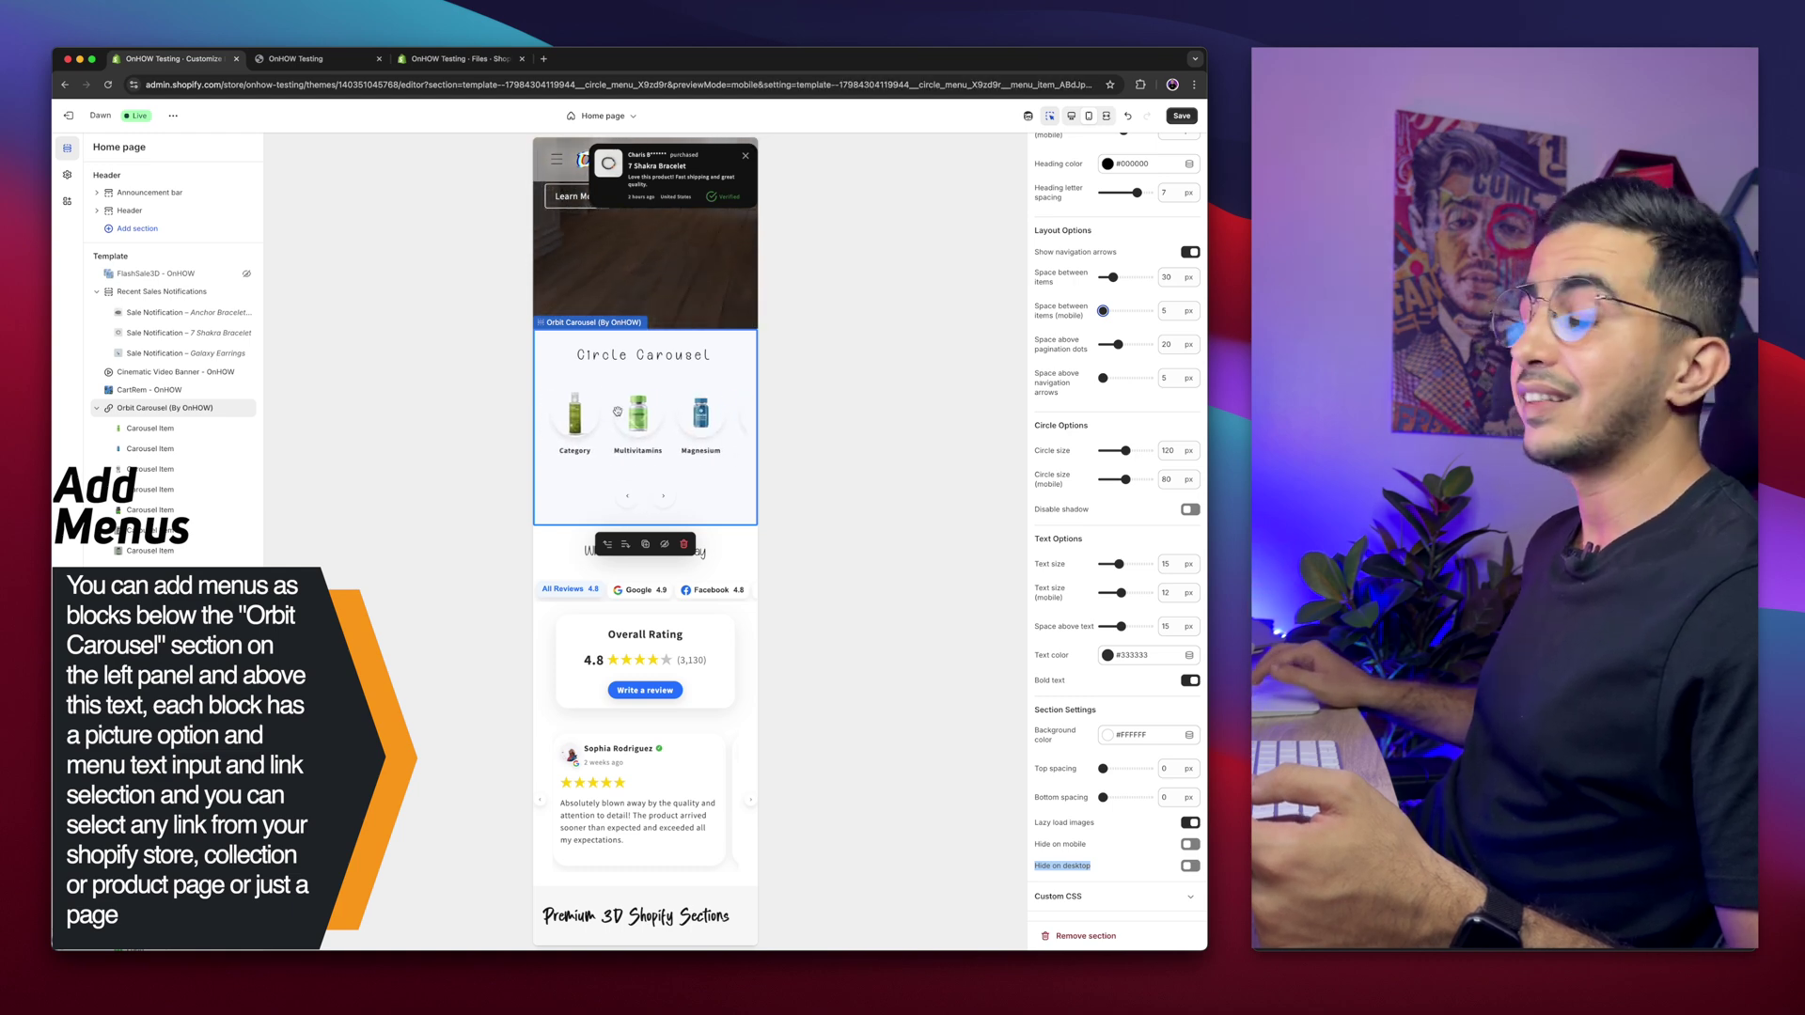